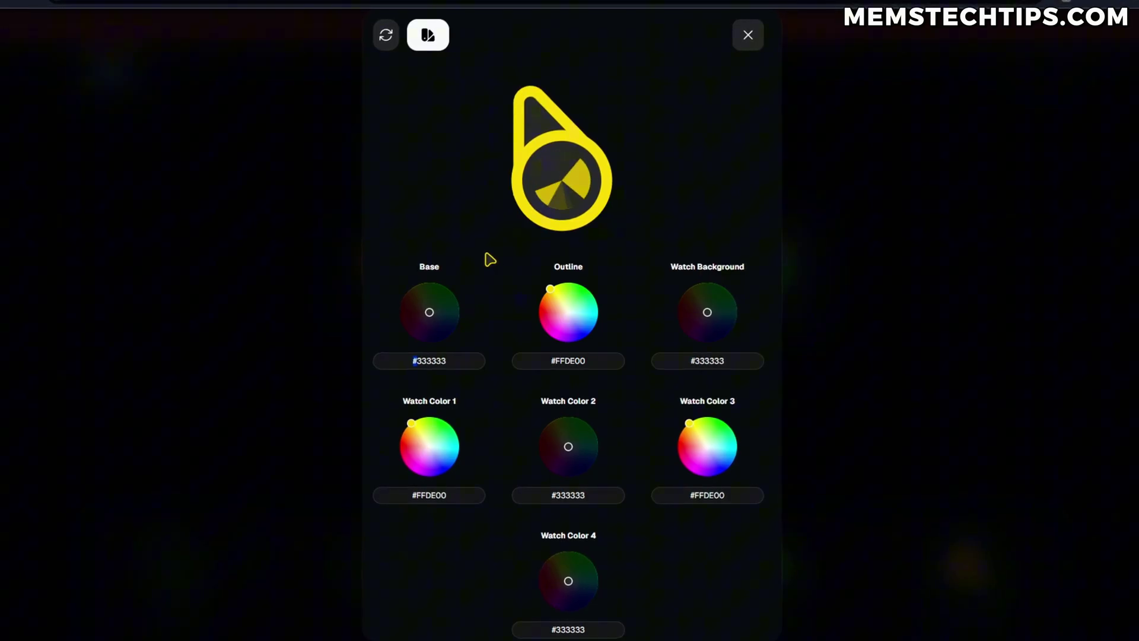
Select the Base colour hex code #333333 in the Bibata customizer.
left_click(453, 360)
mouse_move(453, 360)
left_mouse_down()
mouse_move(418, 363)
mouse_move(465, 363)
left_mouse_up()
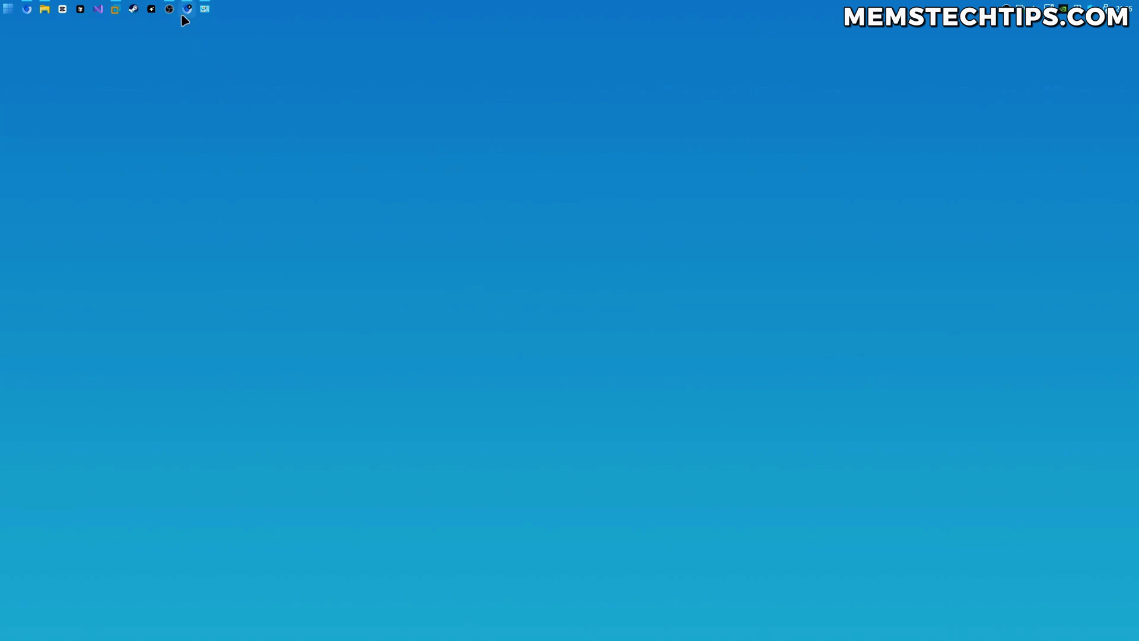
Restore the browser and move from the install article to the Bibata_Cursor GitHub repository.
left_click(187, 9)
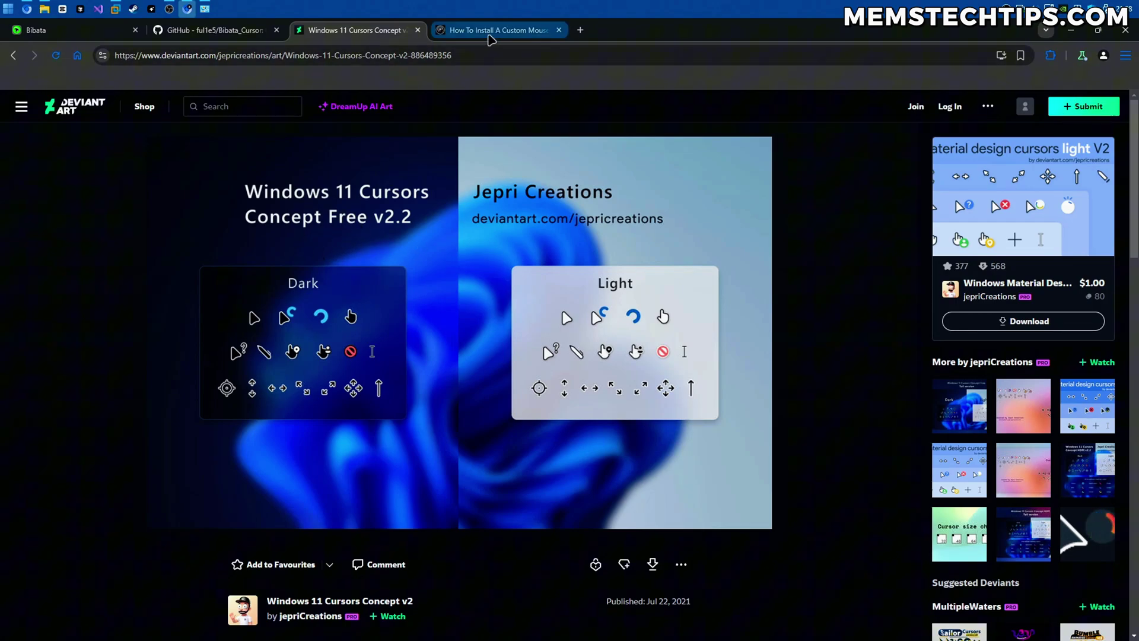
left_click(491, 32)
scroll(676, 270, "down", 10)
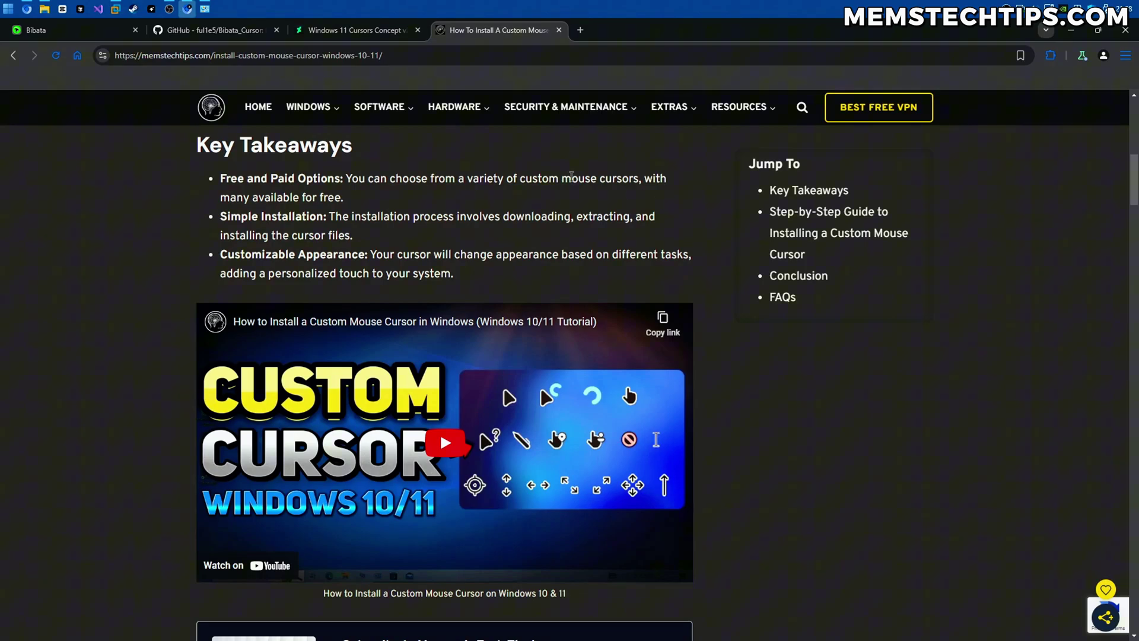
left_click(200, 31)
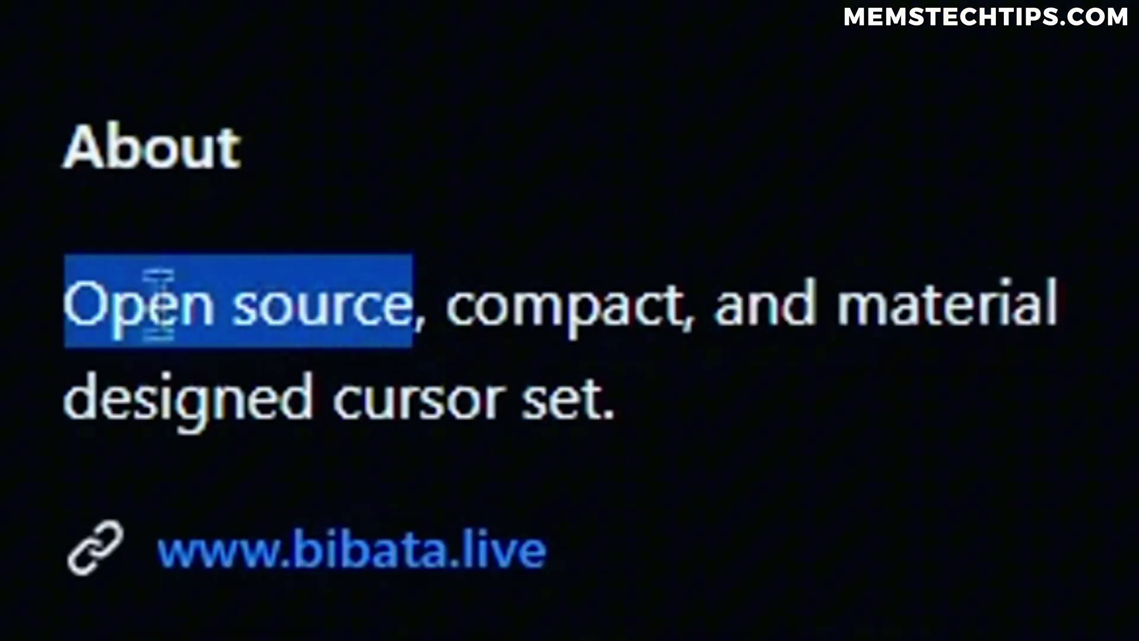
Clear the About selection and scroll through the README's cursor theme previews.
left_click(1128, 334)
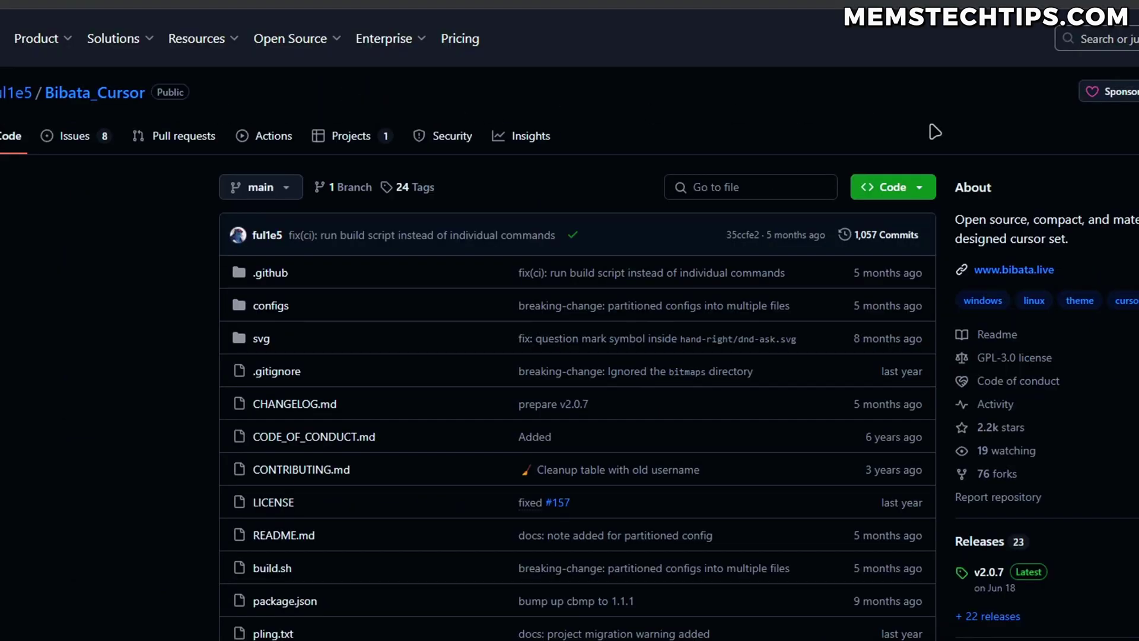
scroll(935, 132, "down", 10)
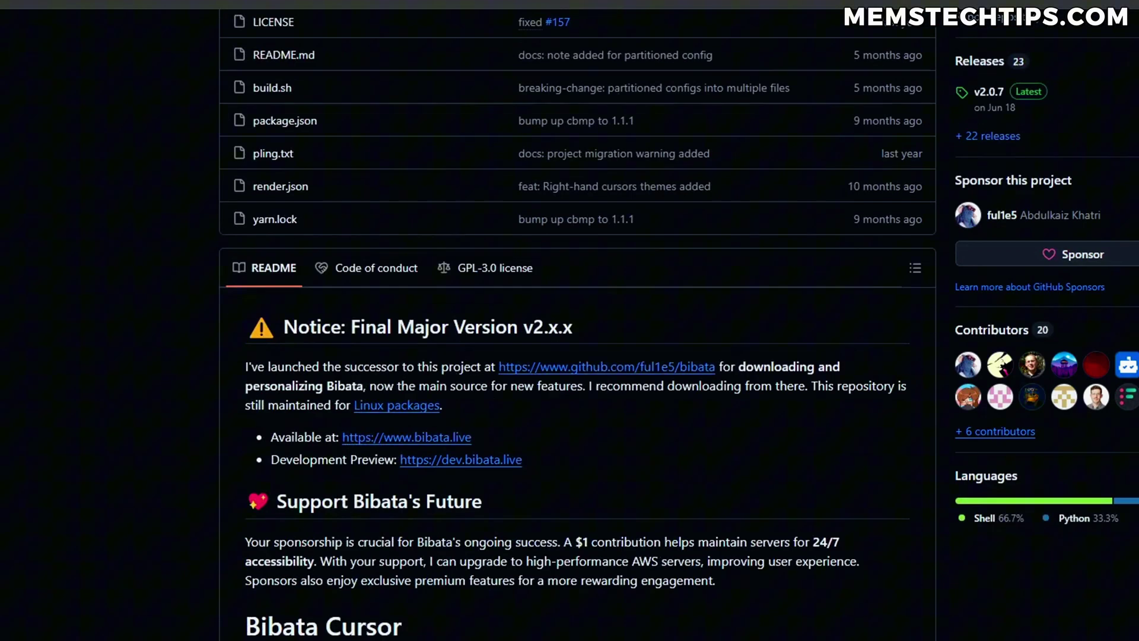
scroll(577, 332, "down", 20)
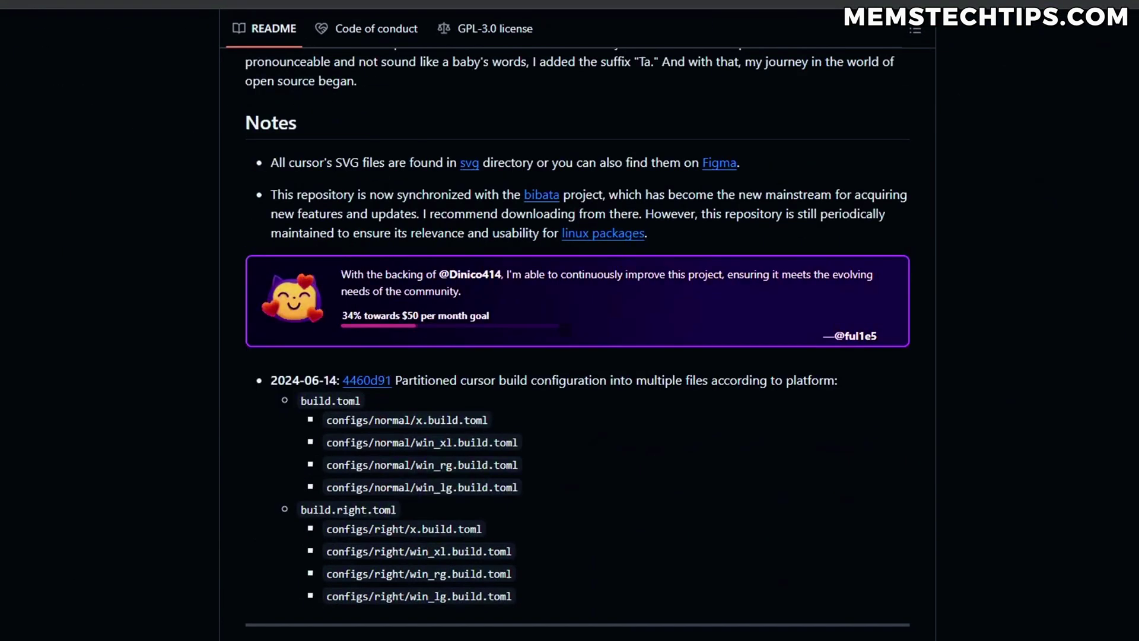
scroll(577, 332, "down", 2)
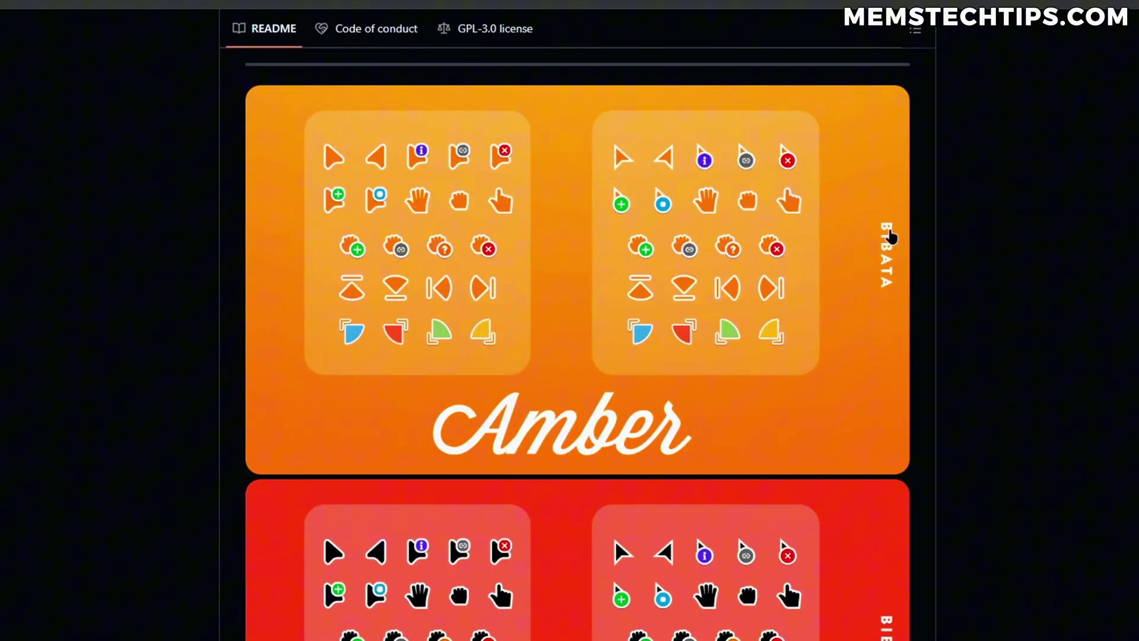
scroll(1071, 264, "down", 5)
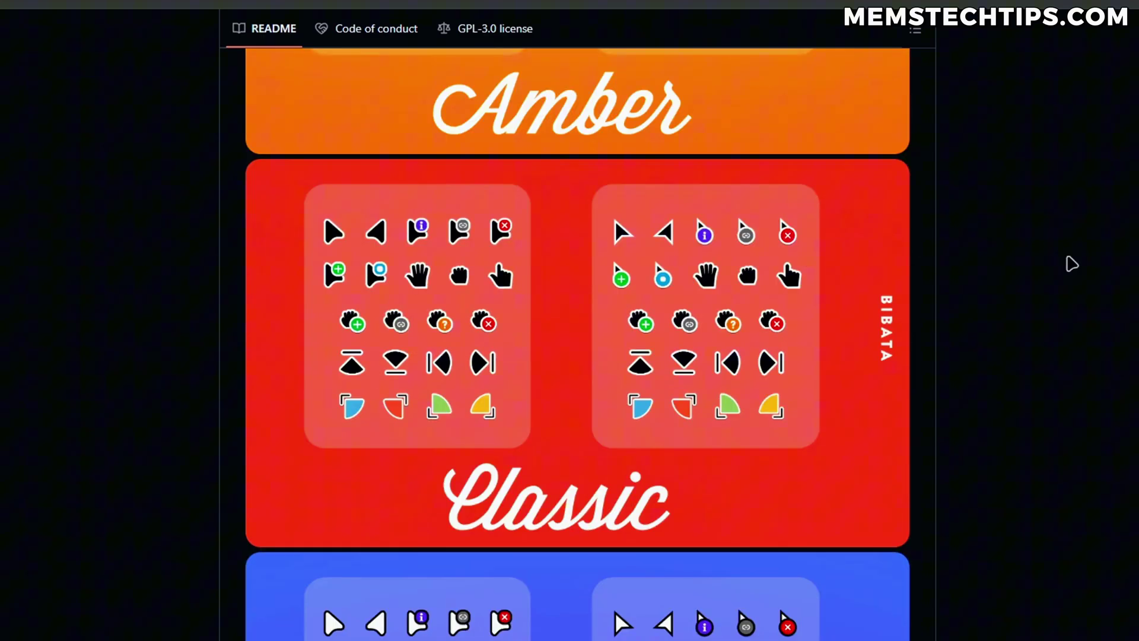
scroll(1072, 263, "down", 2)
scroll(1071, 264, "up", 5)
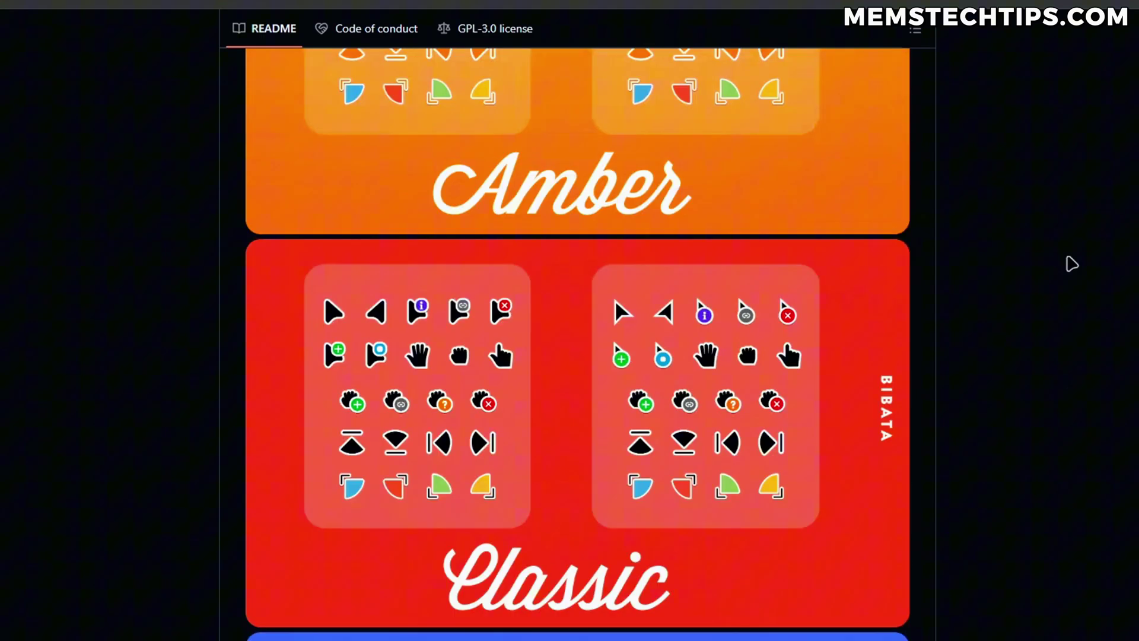
Continue through Variants, Colors and the Windows installation steps, then scroll back up.
scroll(994, 409, "down", 4)
scroll(230, 312, "down", 5)
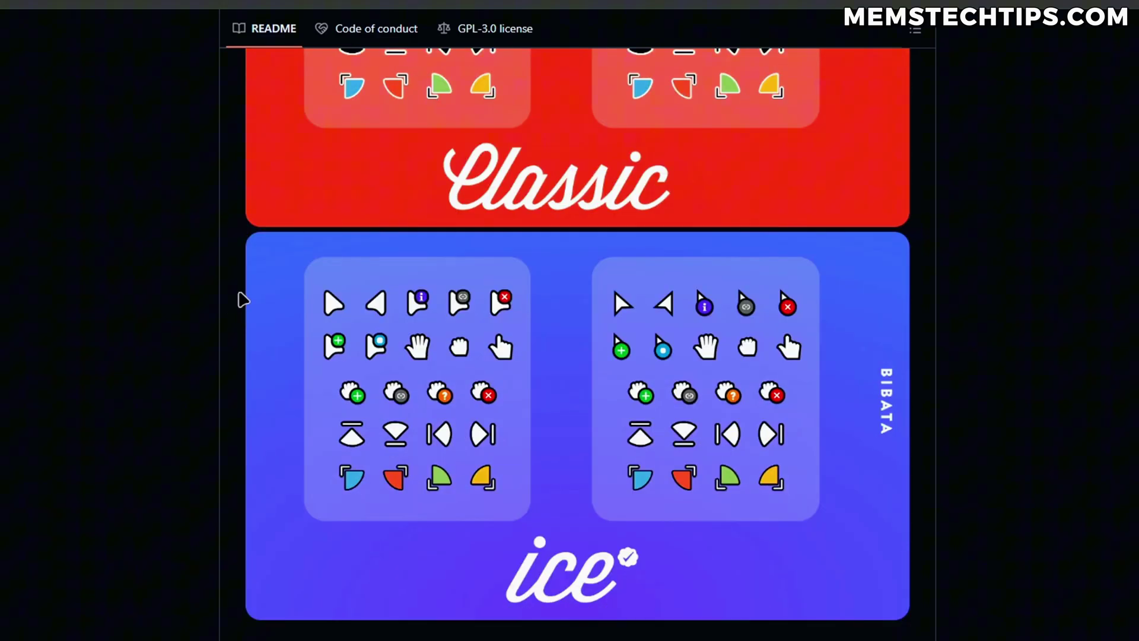
scroll(242, 300, "down", 15)
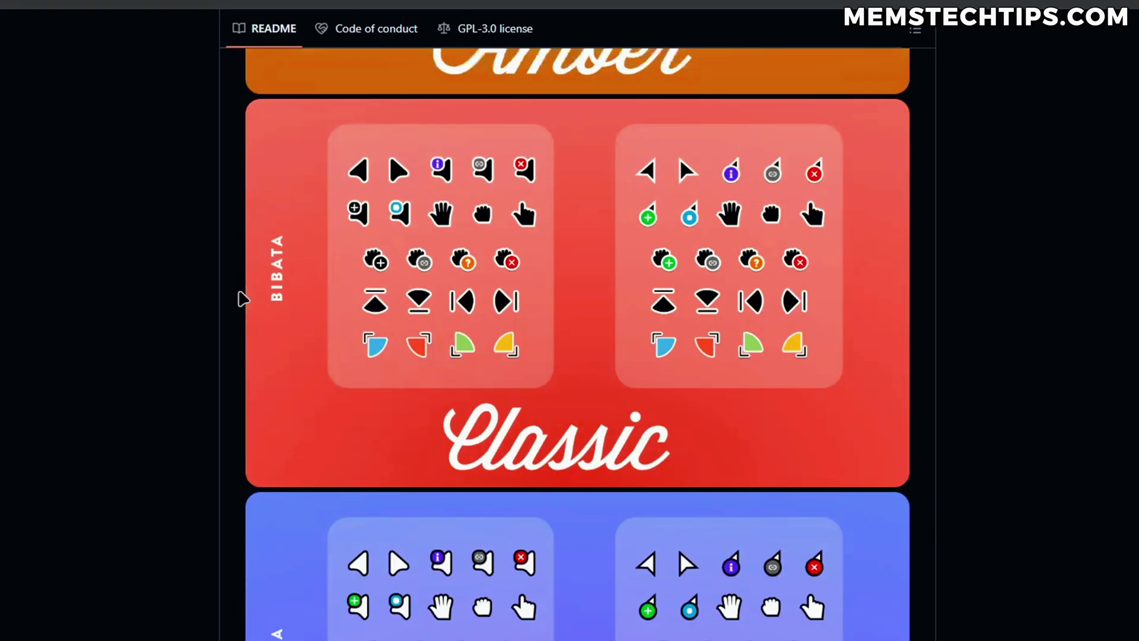
scroll(242, 300, "down", 7)
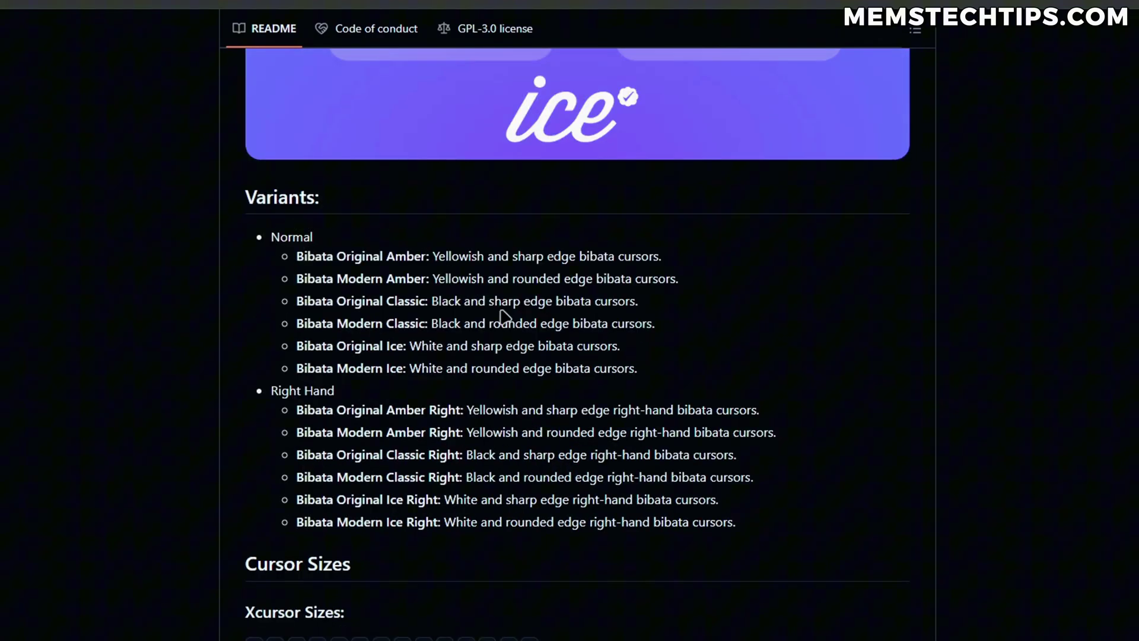
scroll(791, 359, "down", 5)
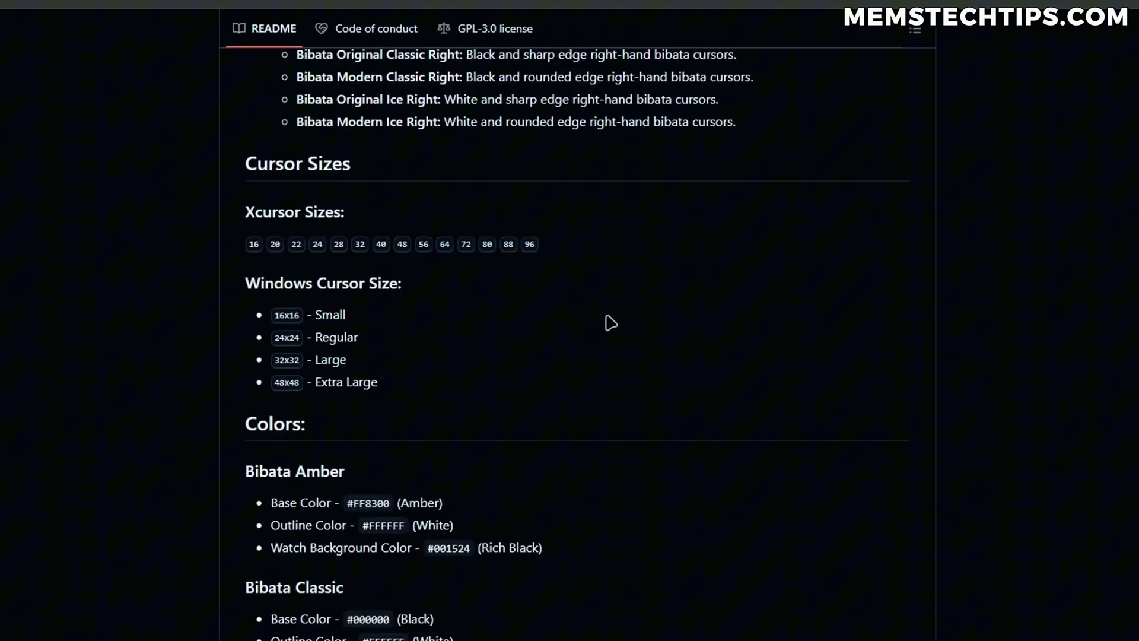
scroll(767, 350, "down", 7)
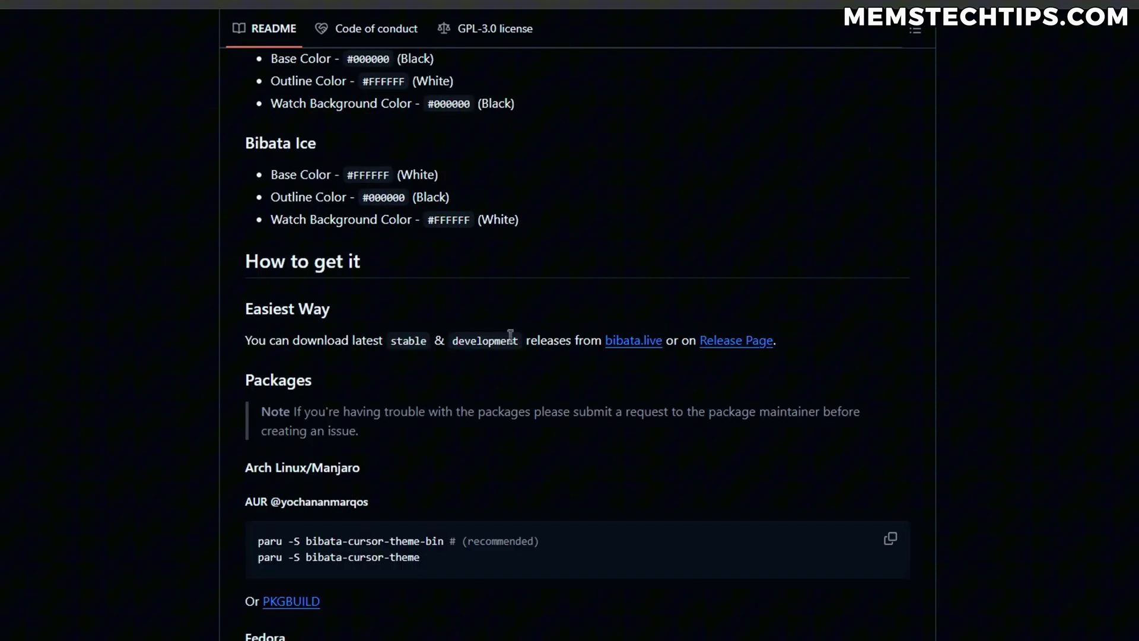
scroll(937, 414, "down", 12)
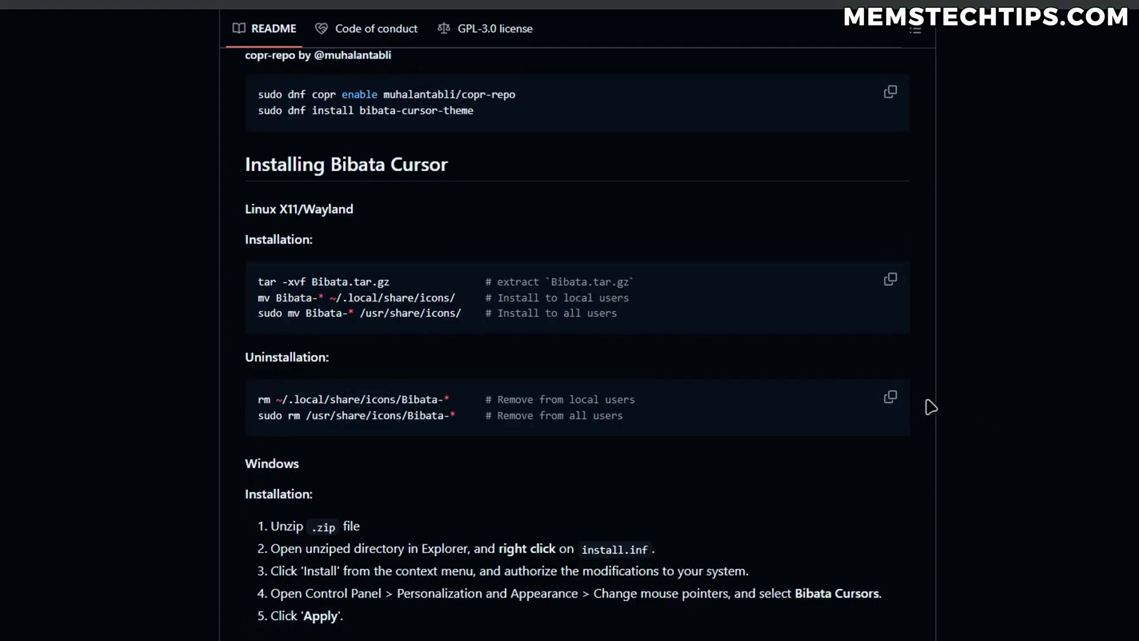
scroll(845, 399, "up", 20)
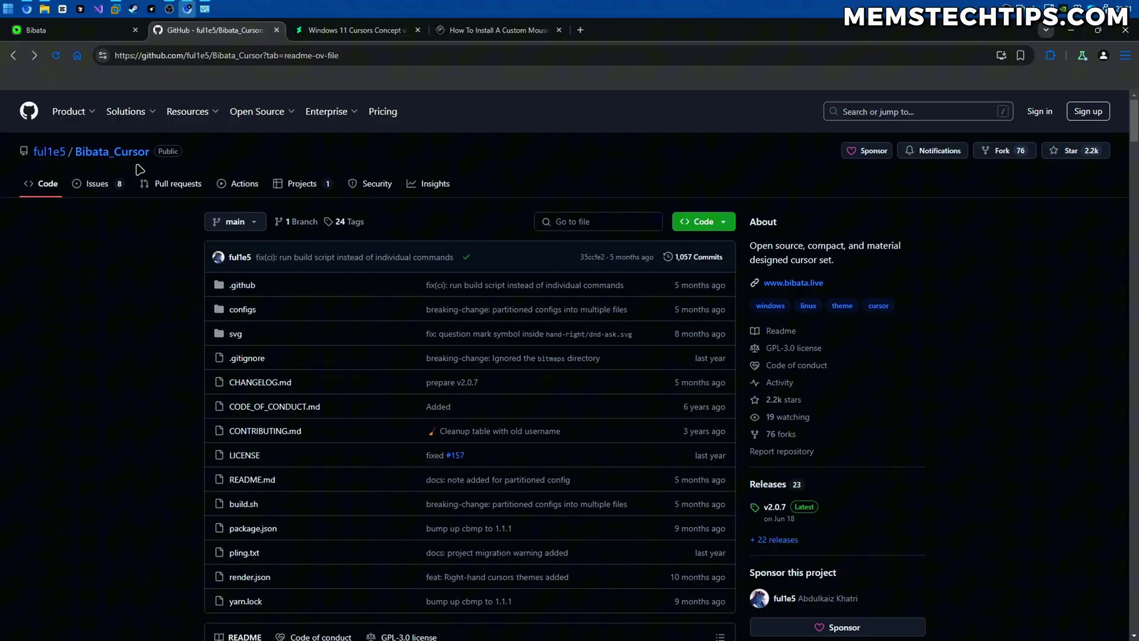
Download Bibata-Modern-Classic-Windows.zip from the v2.0.7 release and show it in its folder.
scroll(989, 306, "down", 5)
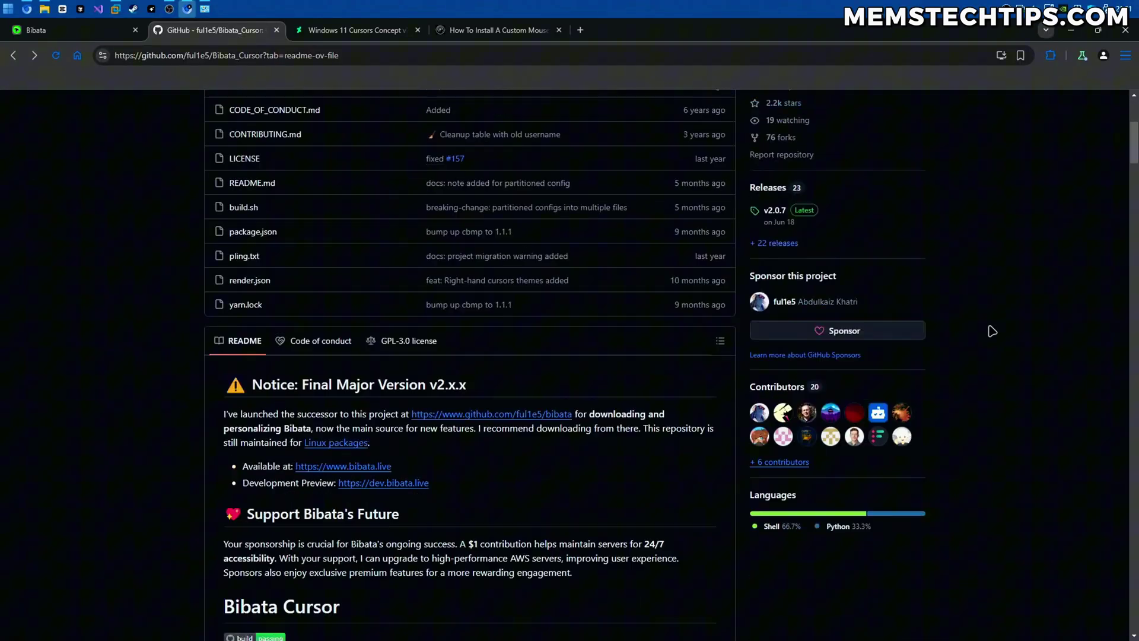
left_click(780, 214)
scroll(651, 272, "down", 10)
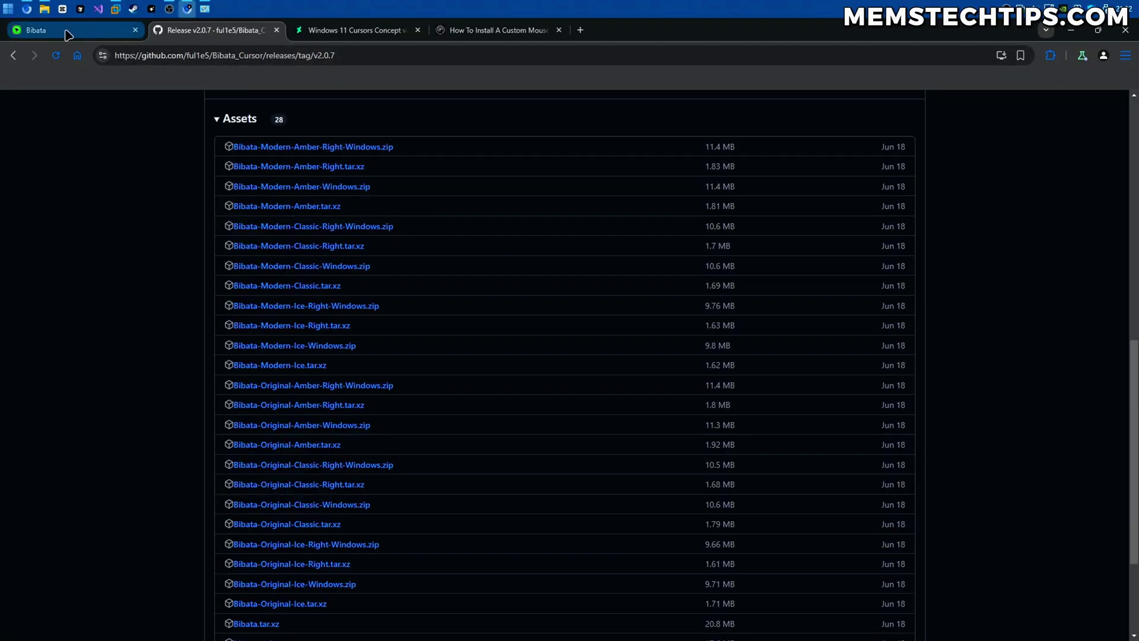
left_click(67, 32)
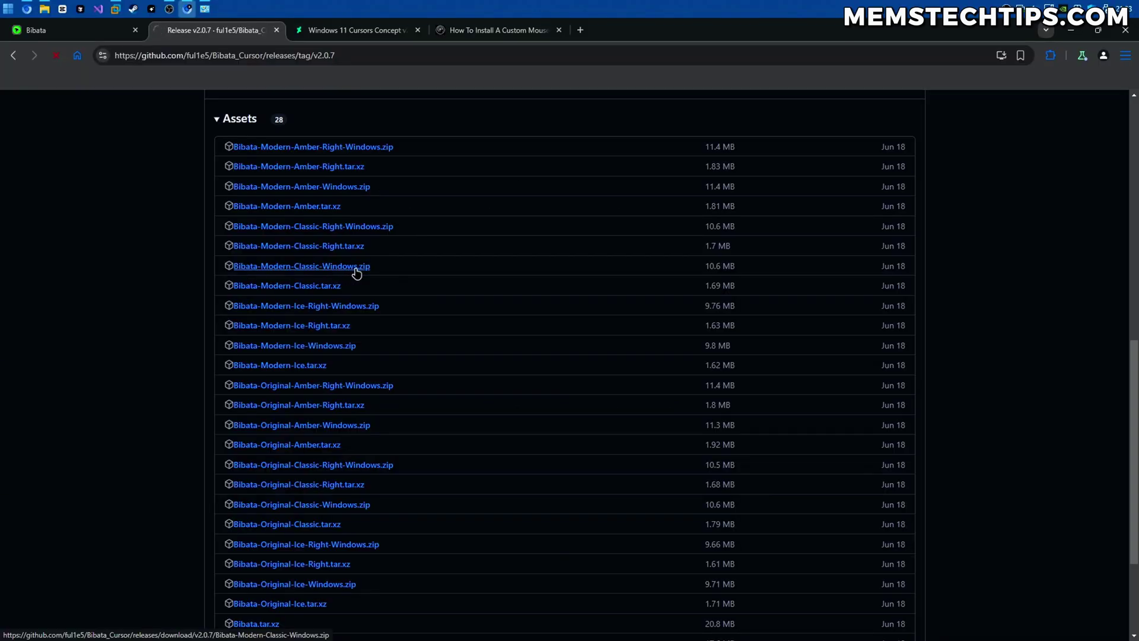
left_click(1050, 85)
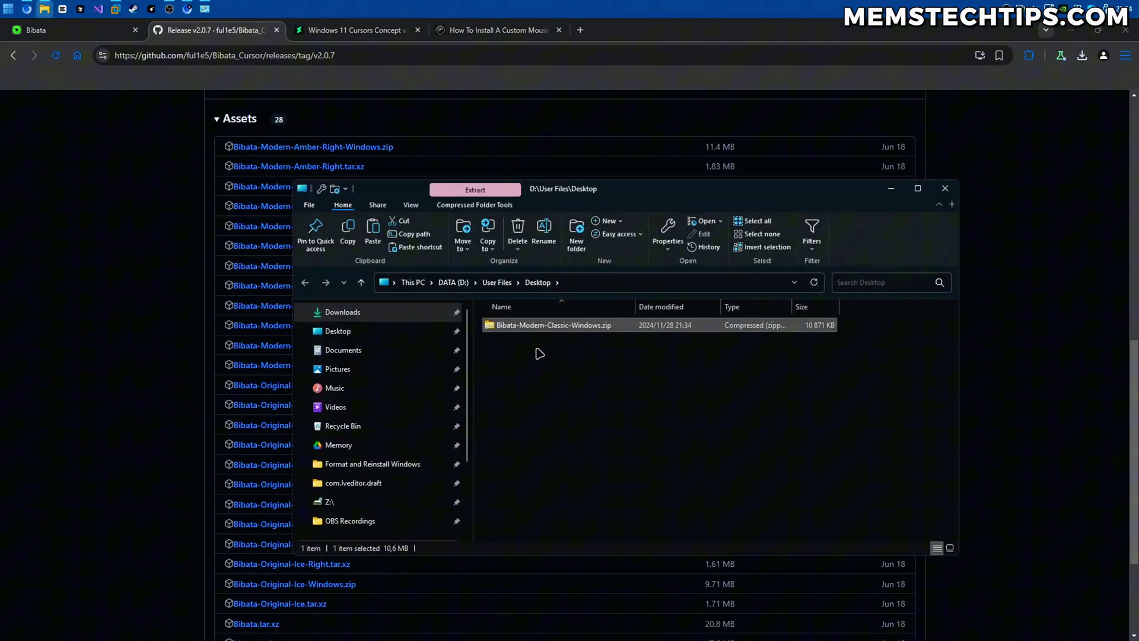
Extract Bibata-Modern-Classic-Windows.zip into its own folder.
right_click(517, 325)
mouse_move(569, 434)
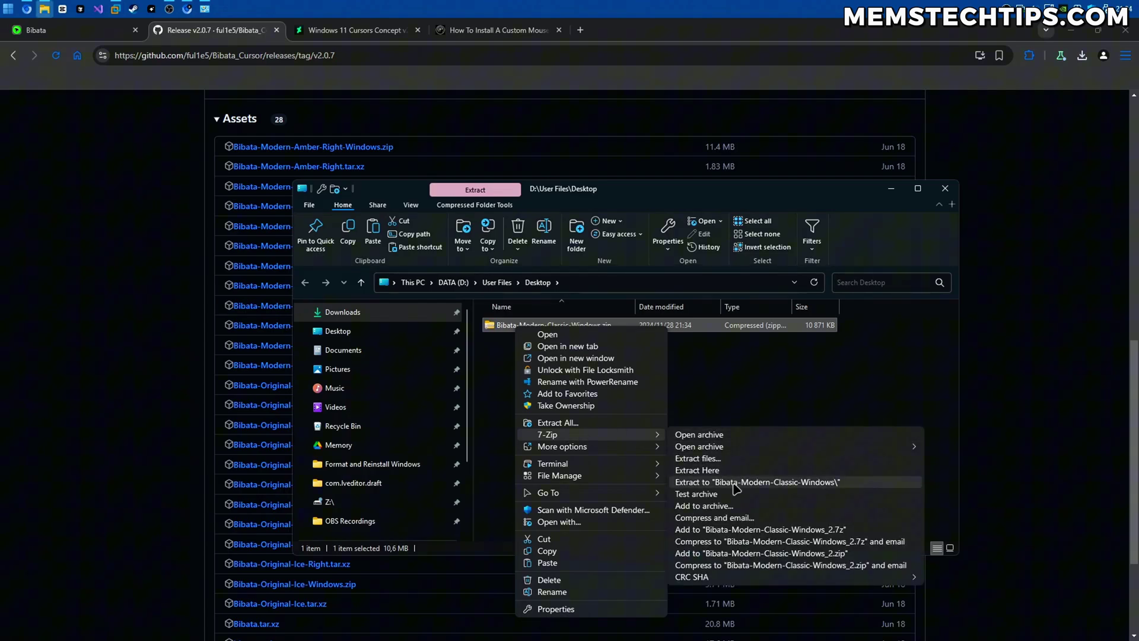
left_click(734, 482)
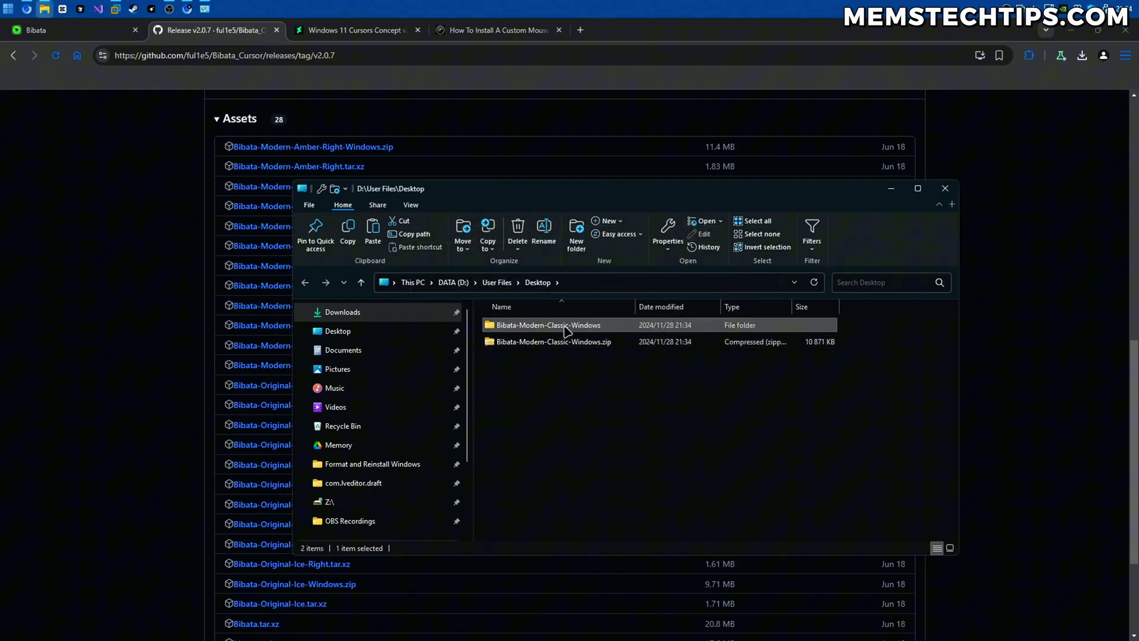
Open Bibata-Modern-Classic-Regular-Windows and bring up the actions for install.inf.
double_click(564, 327)
left_click_drag(635, 306, 734, 307)
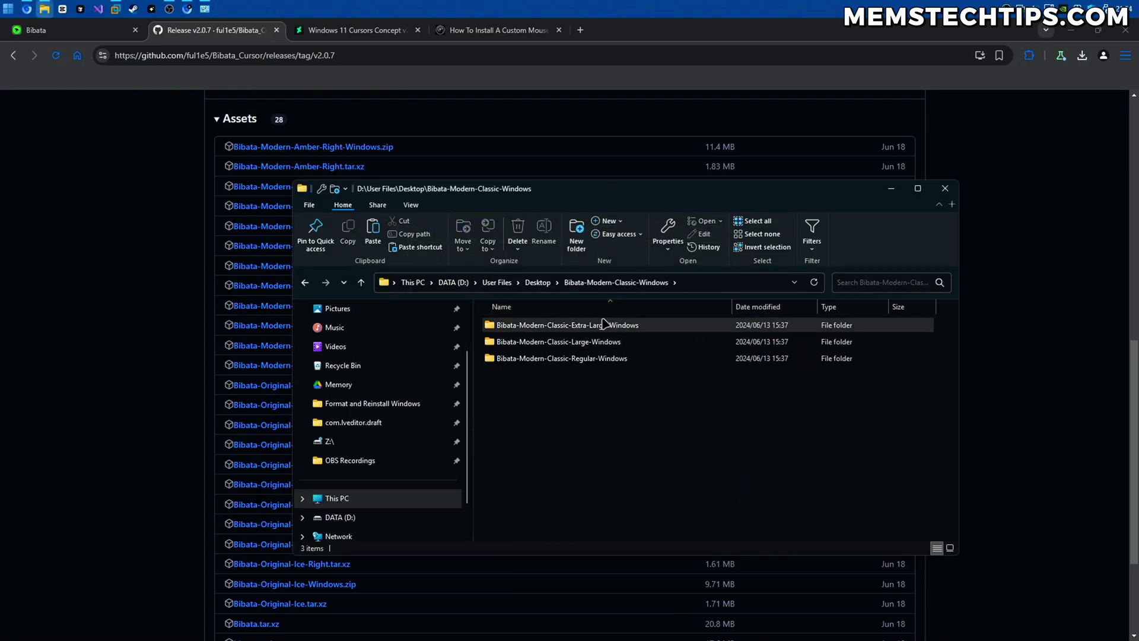
left_click(613, 361)
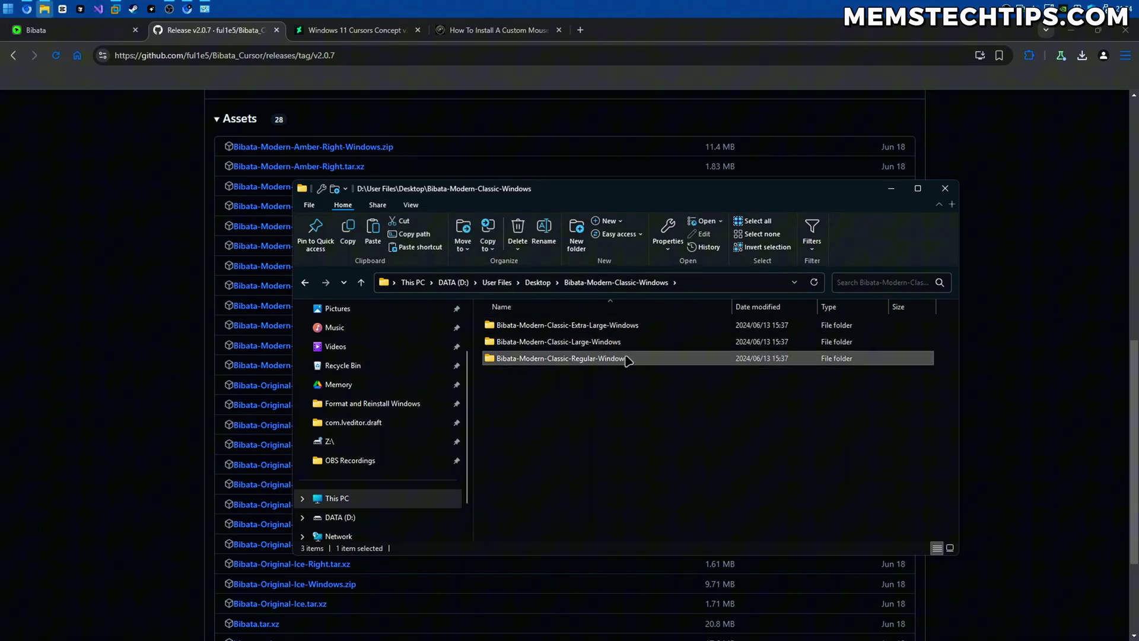
double_click(638, 361)
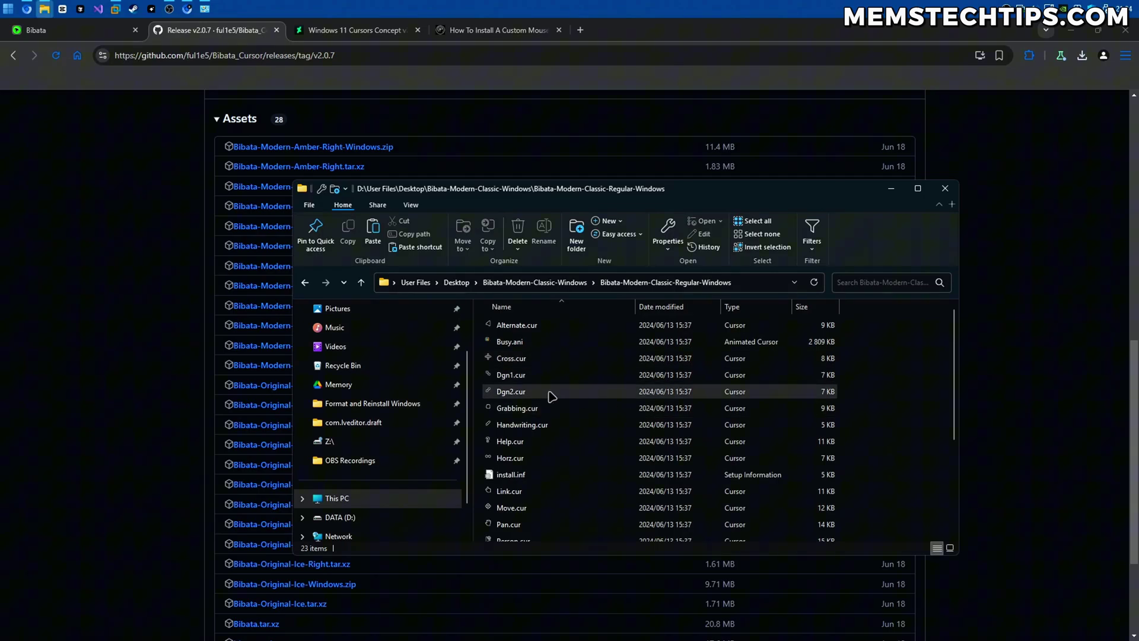
scroll(644, 423, "down", 2)
left_click(586, 387)
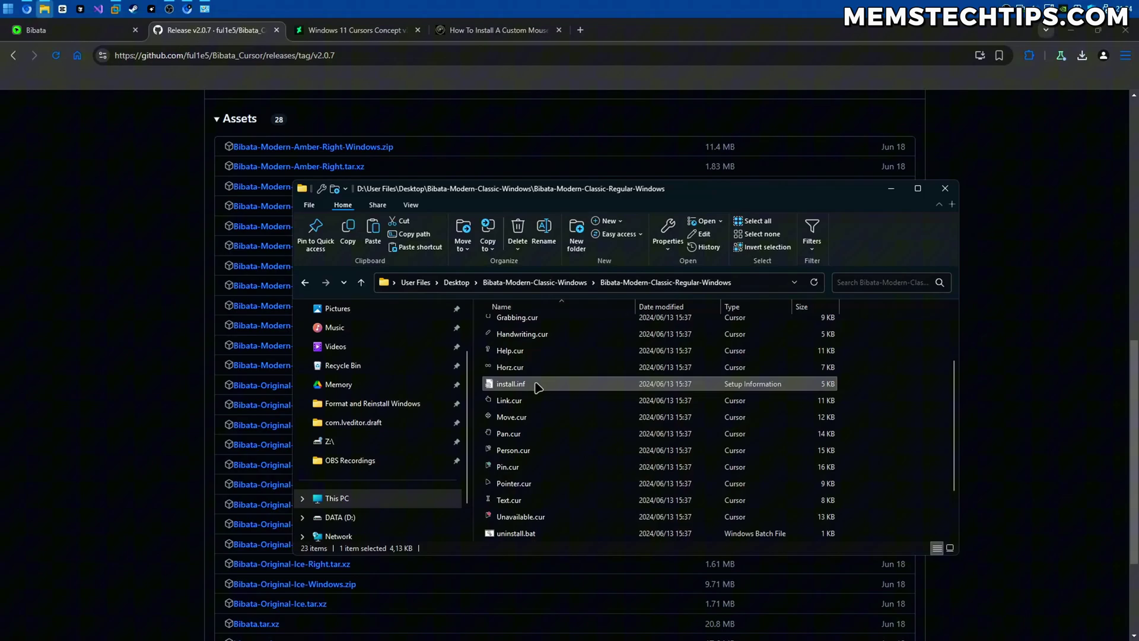
right_click(635, 326)
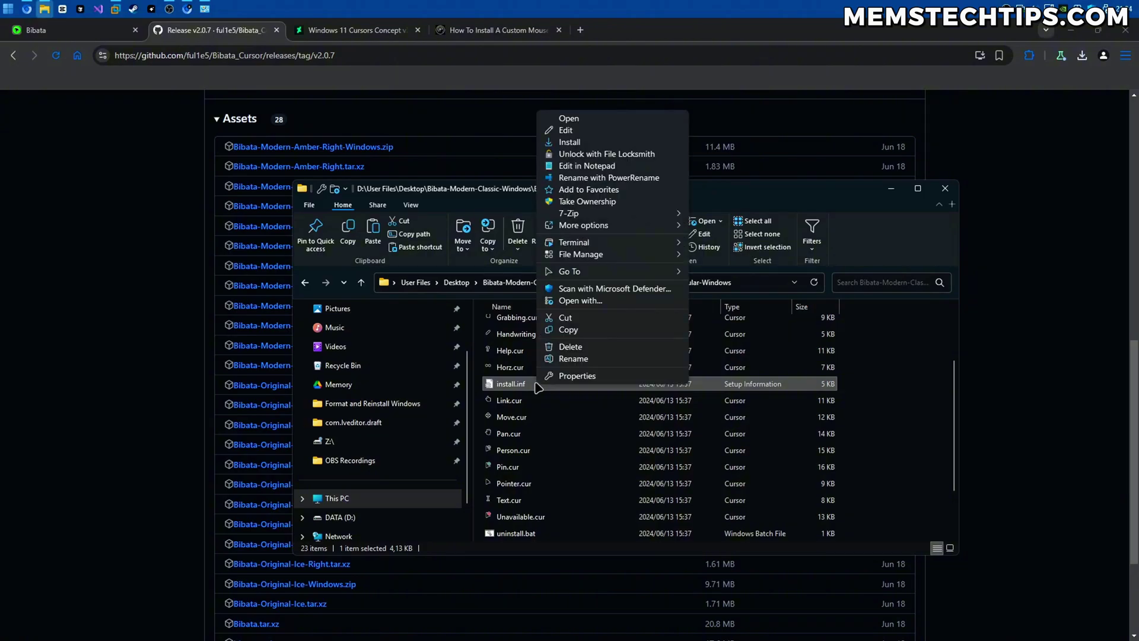
Install install.inf and apply the Bibata-Modern-Classic-Regular Cursors scheme, confirming the replacement.
left_click(576, 143)
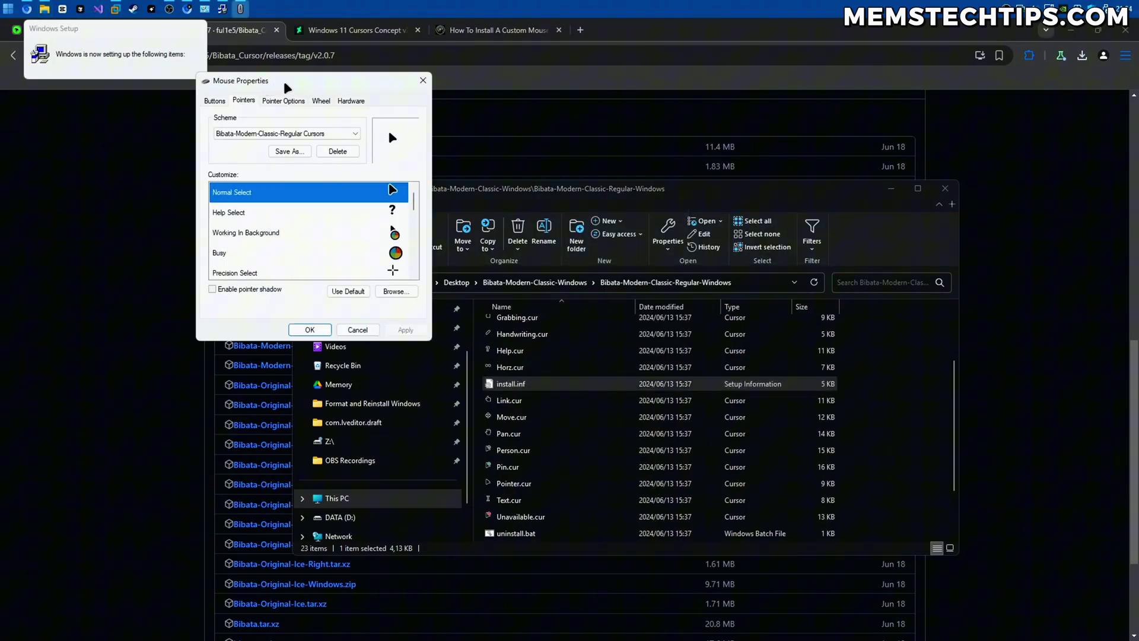
left_click_drag(287, 88, 451, 137)
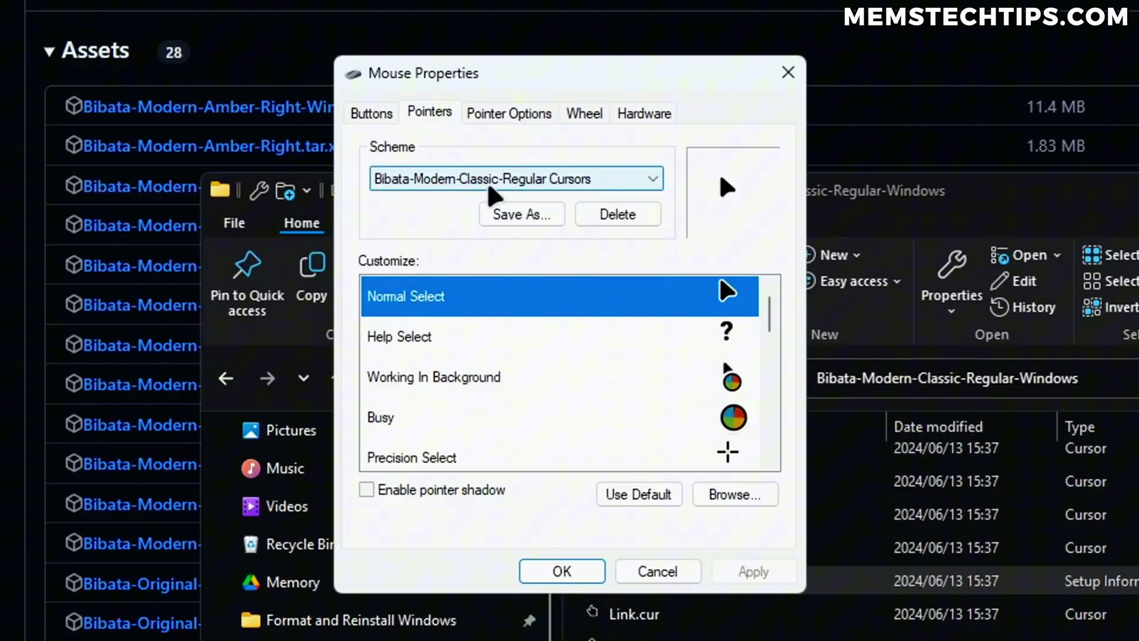
left_click(539, 182)
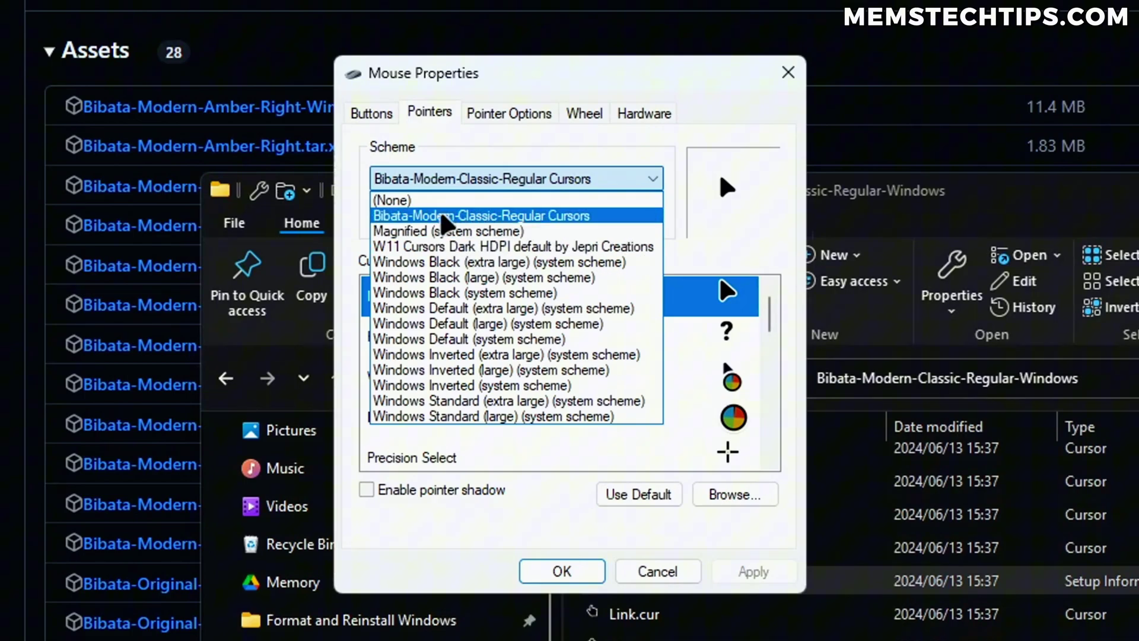
left_click(453, 220)
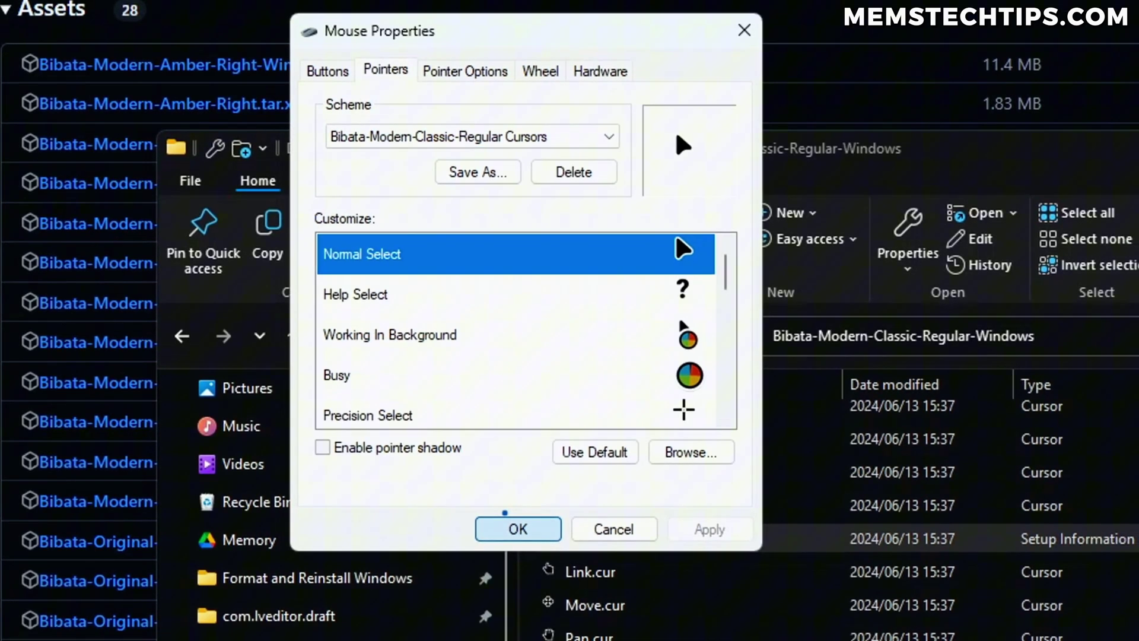
left_click(511, 524)
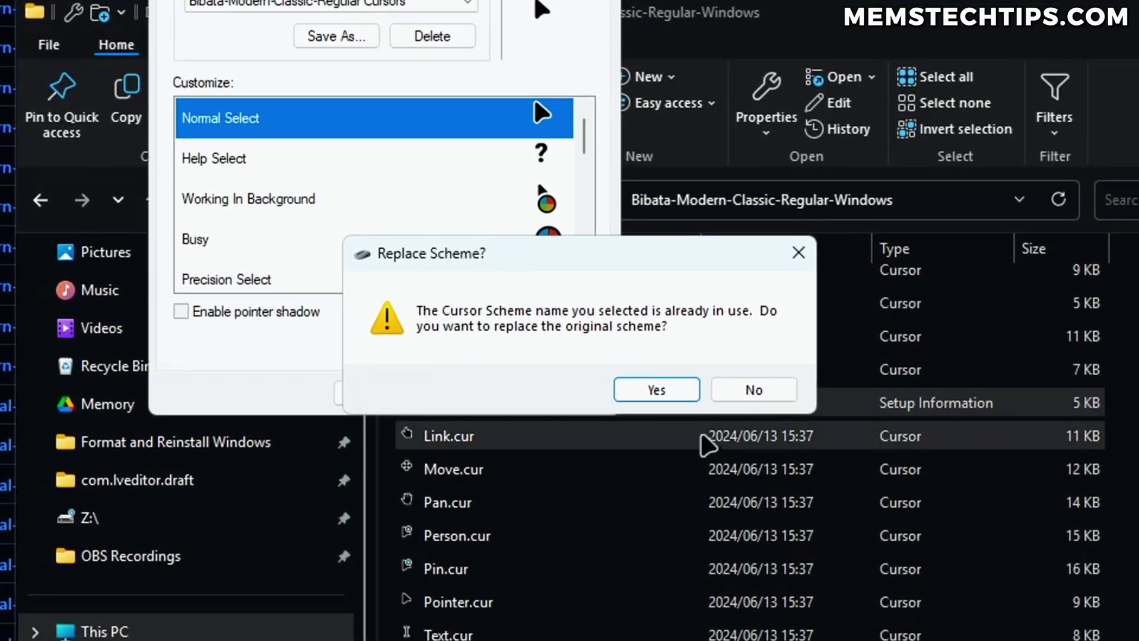
left_click(681, 391)
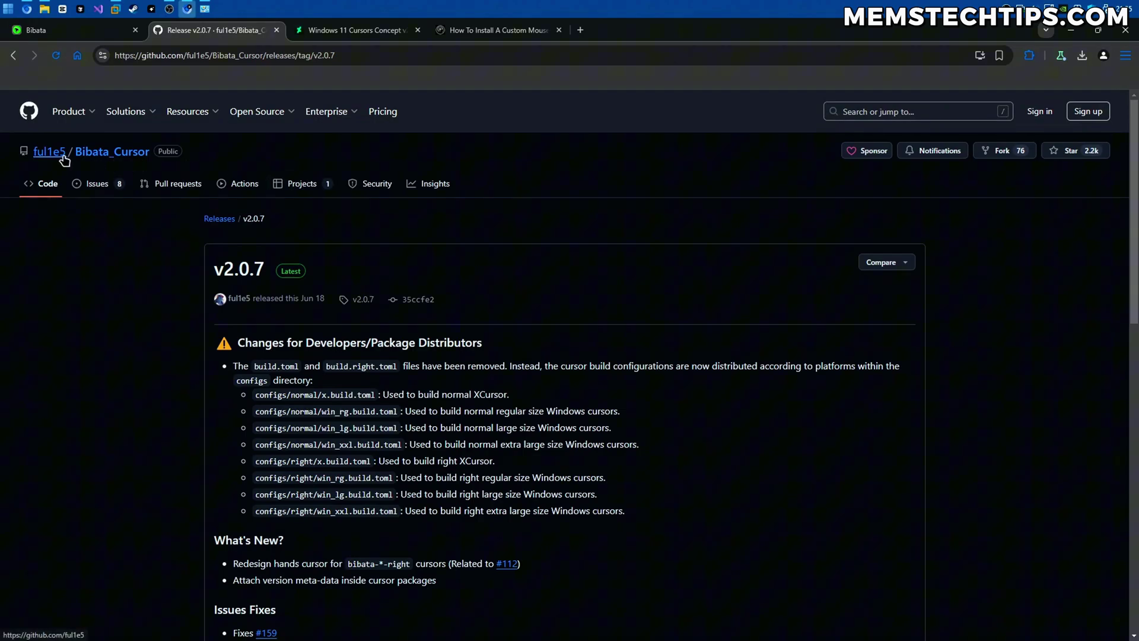
Open the author's profile, then apple_cursor, BreezeX_Cursor, Google_Cursor and banana-cursor in new tabs.
mouse_move(57, 155)
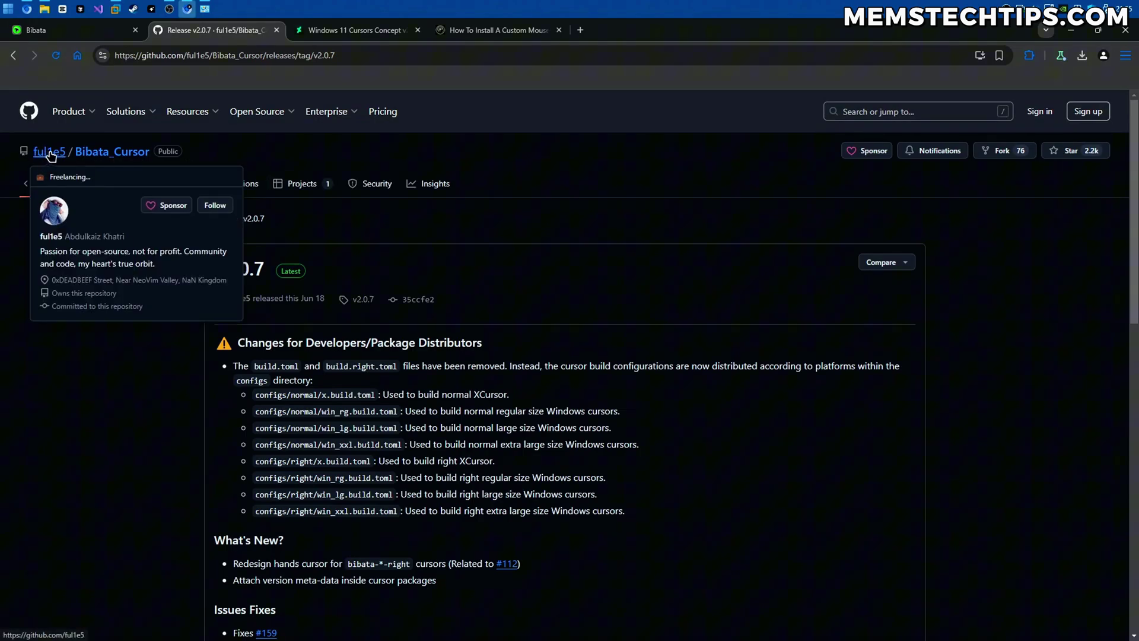
left_click(51, 153)
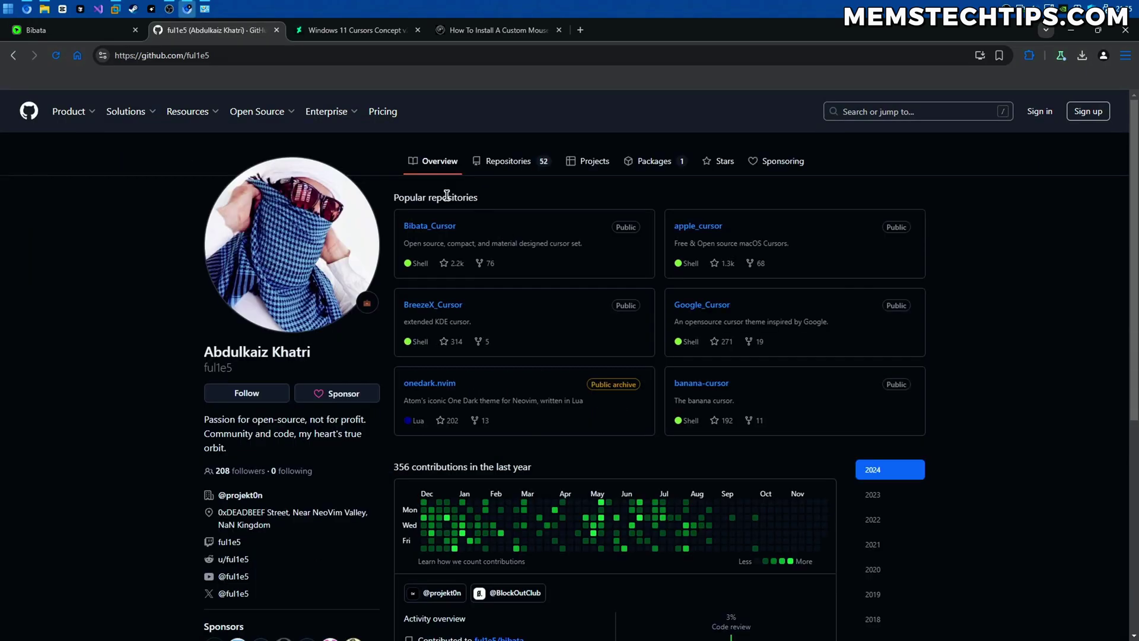
middle_click(700, 228)
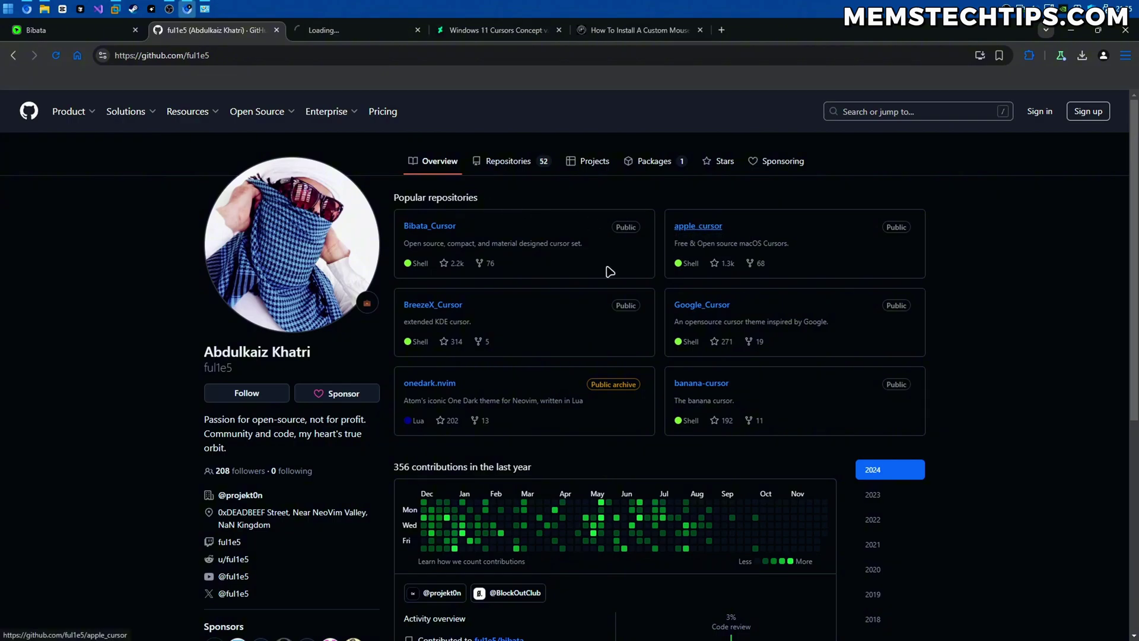
middle_click(439, 305)
middle_click(700, 310)
middle_click(710, 383)
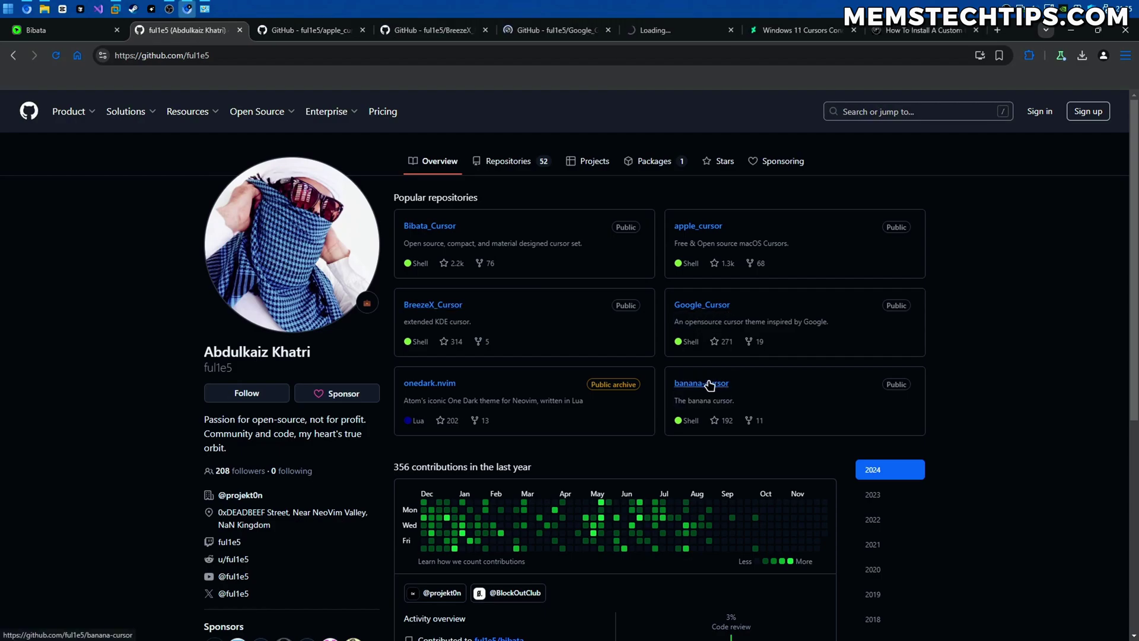
Download macOS-White-Windows.zip from the apple_cursor v2.0.1 release and show it in its folder.
left_click(317, 33)
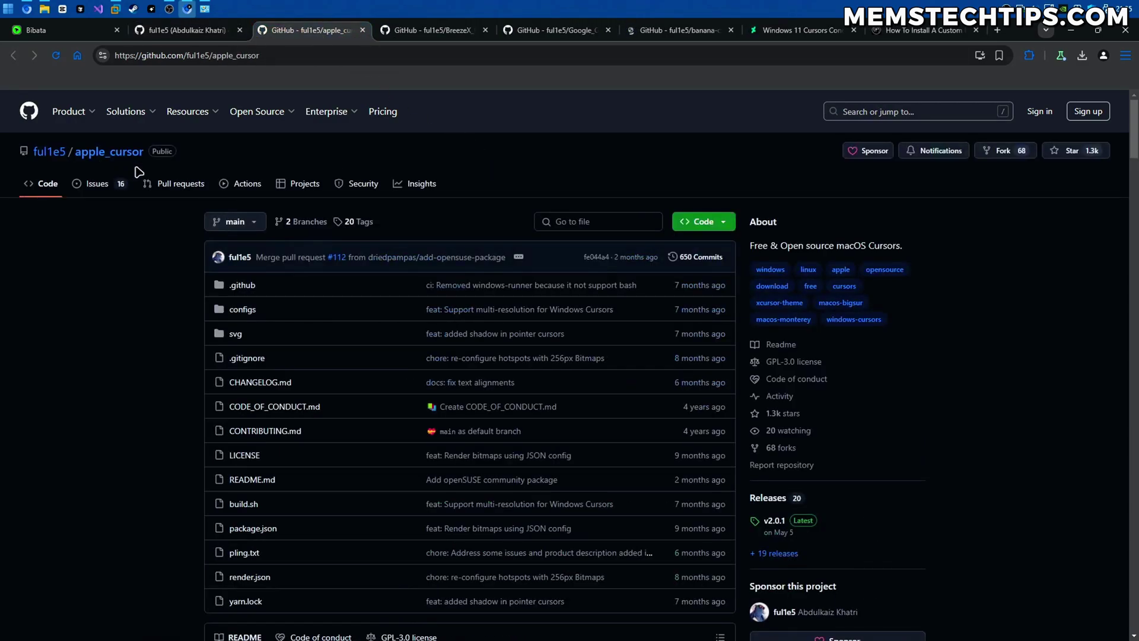
scroll(617, 218, "down", 8)
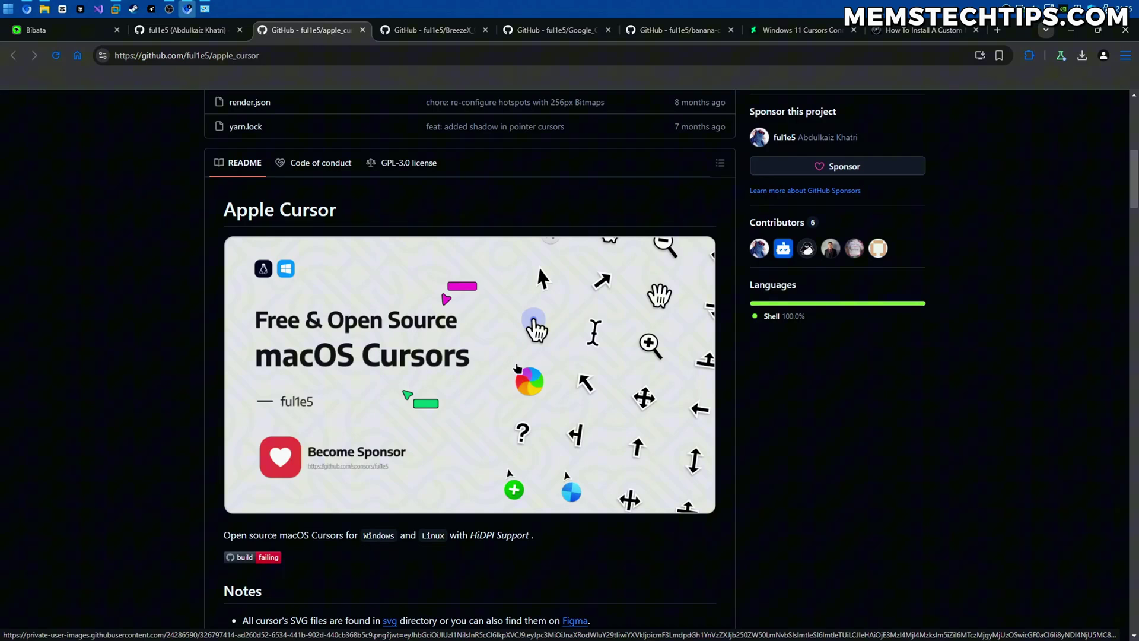
scroll(536, 329, "up", 6)
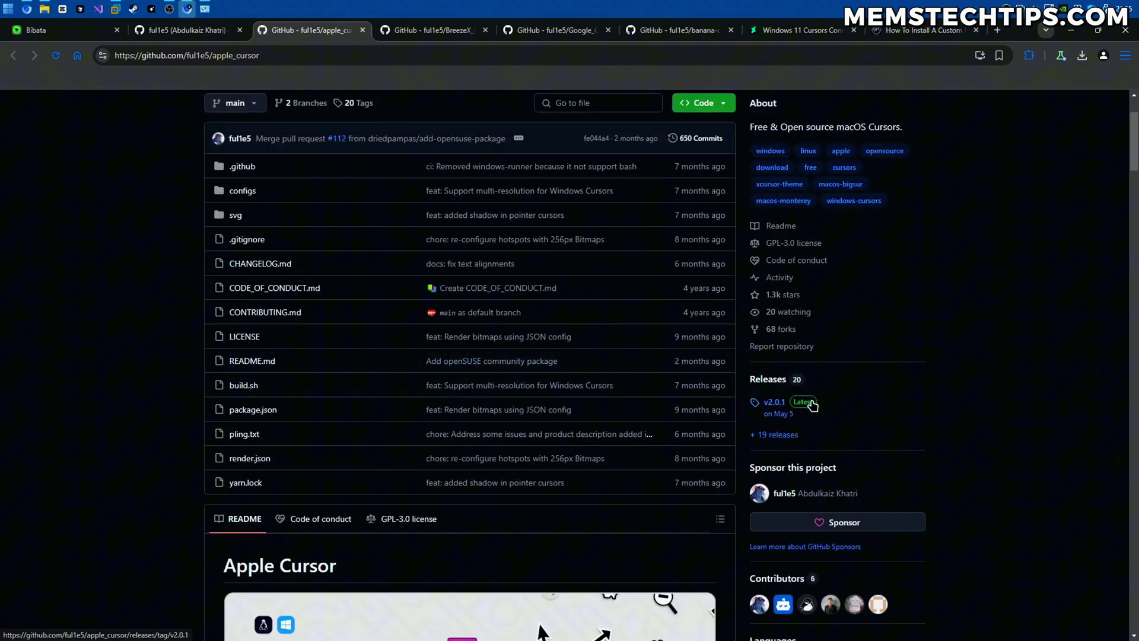
scroll(789, 380, "down", 1)
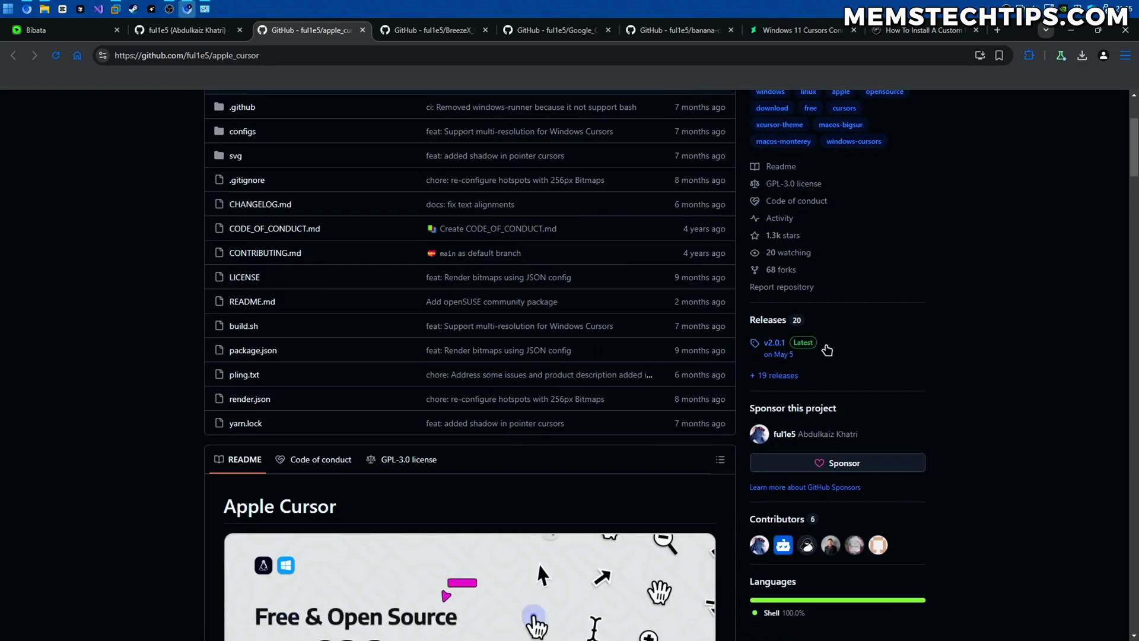
left_click(769, 344)
scroll(463, 287, "down", 5)
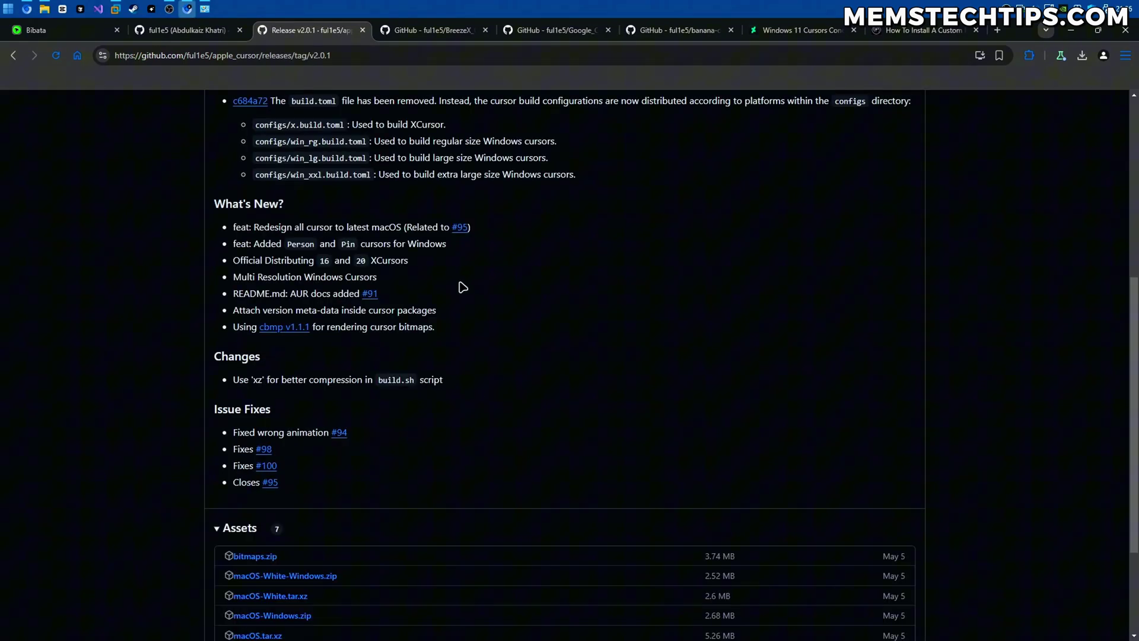
scroll(463, 287, "down", 3)
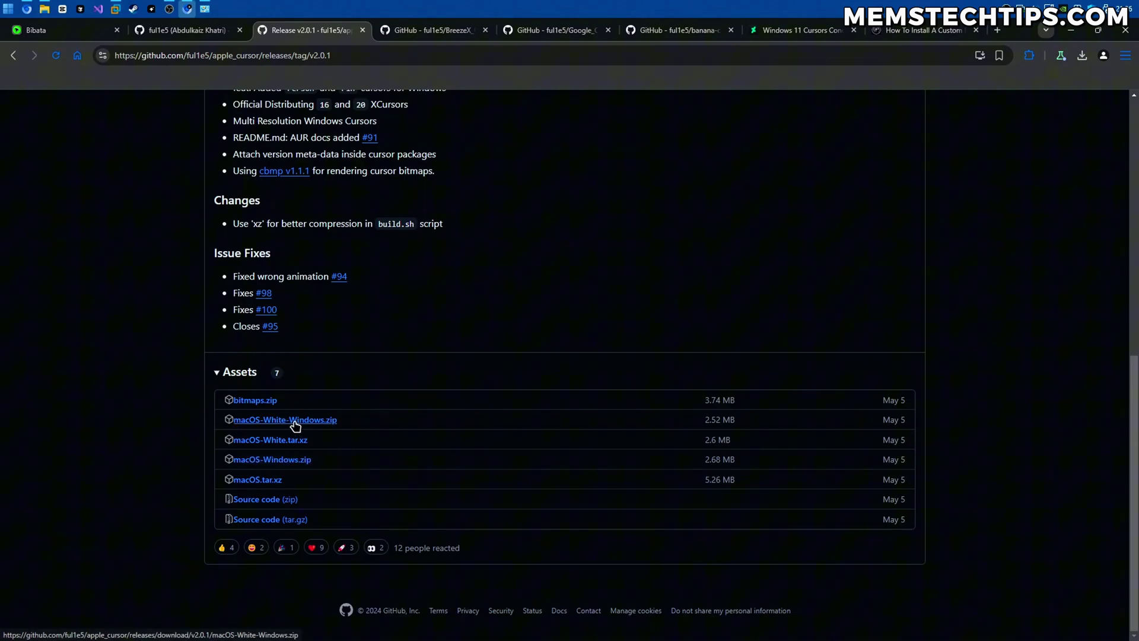
left_click(331, 423)
left_click(1068, 84)
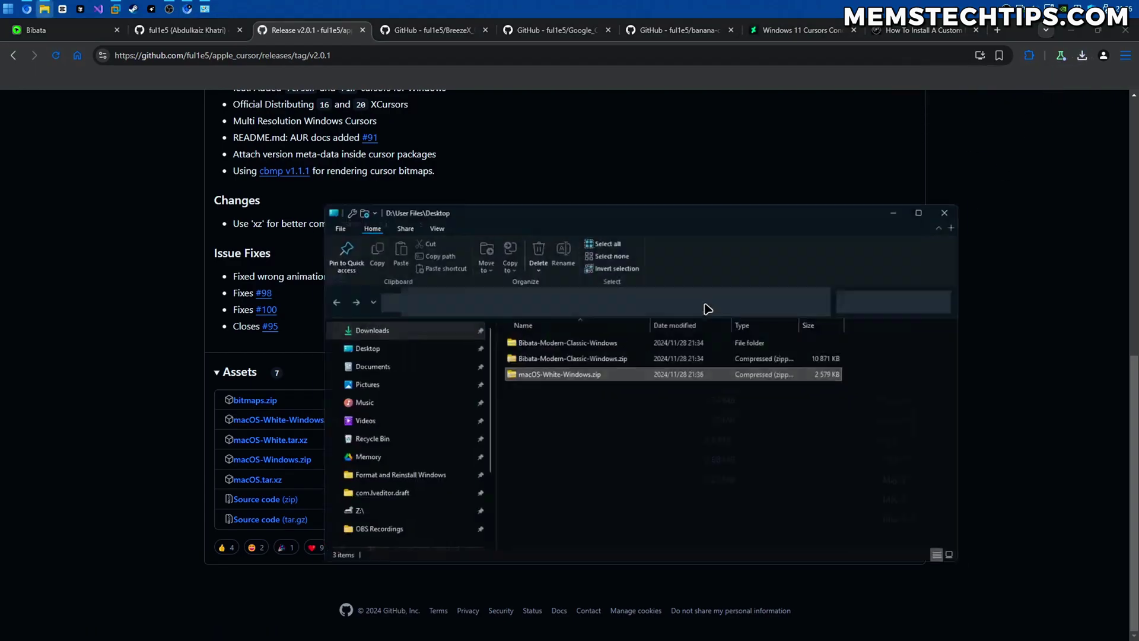
right_click(544, 375)
Extract macOS-White-Windows.zip and bring up install.inf's actions in macOS-White-Regular-Windows.
mouse_move(579, 188)
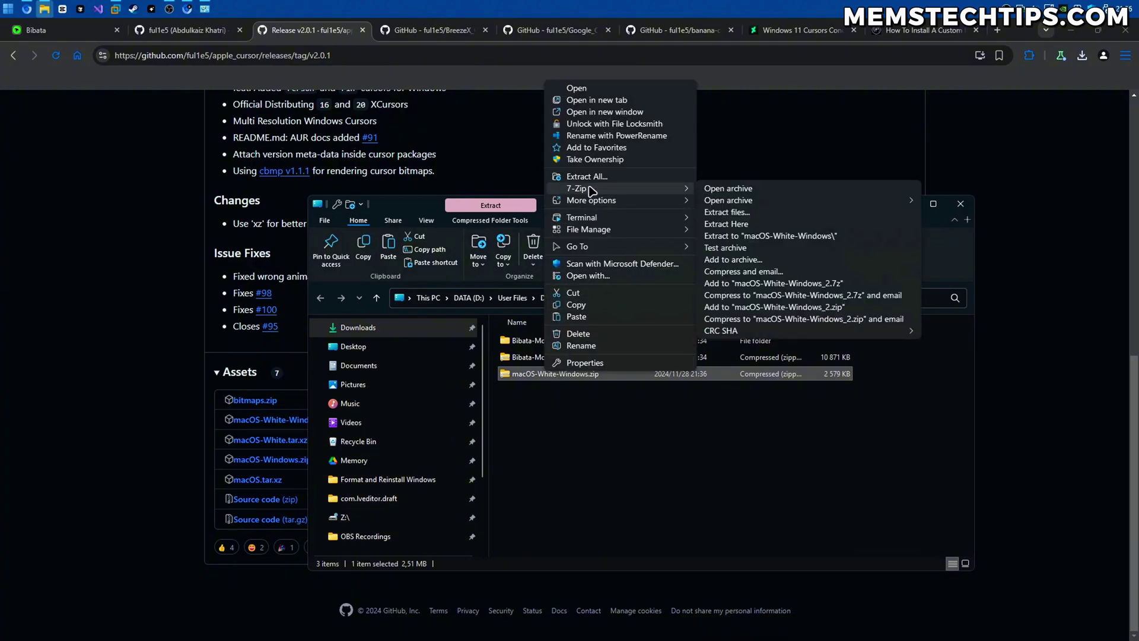
left_click(751, 236)
double_click(588, 358)
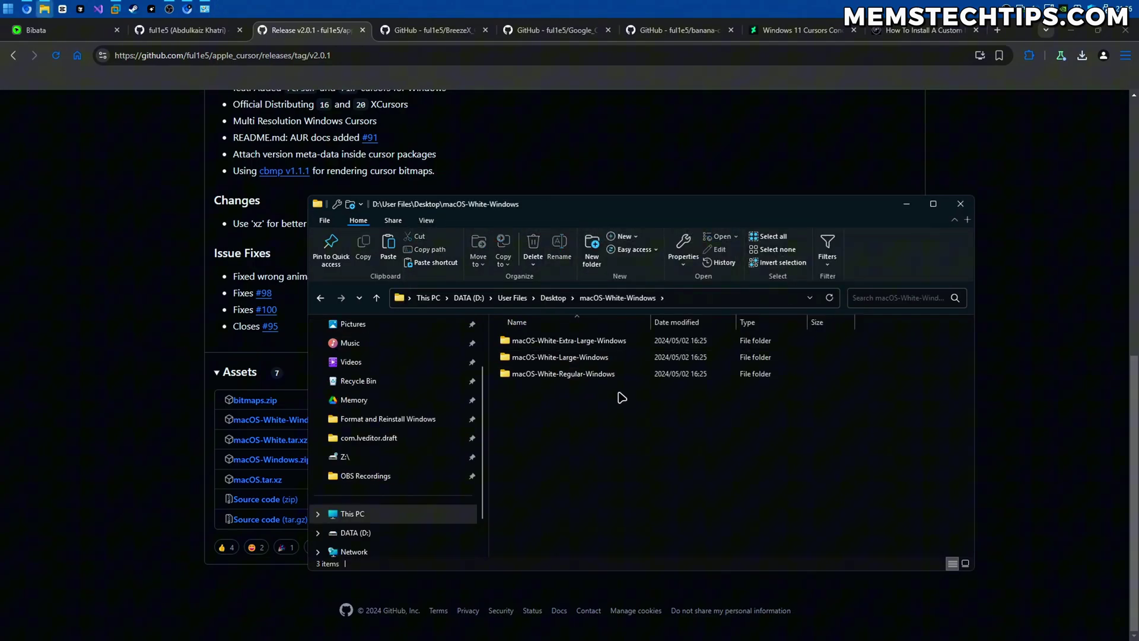
double_click(628, 375)
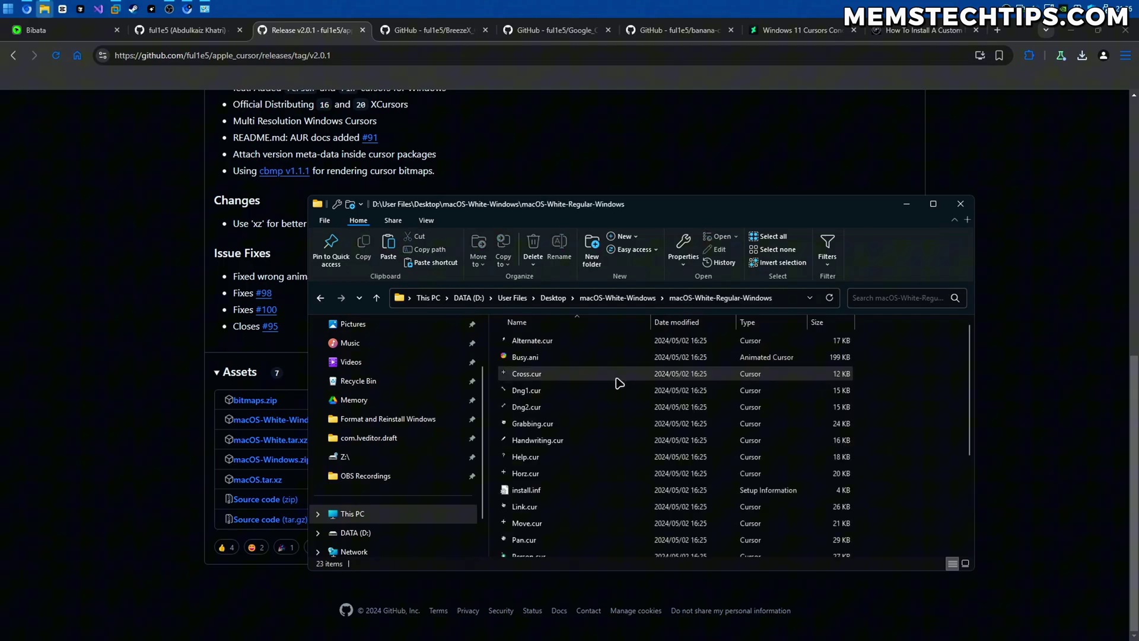
scroll(593, 392, "down", 2)
left_click(549, 399)
right_click(552, 402)
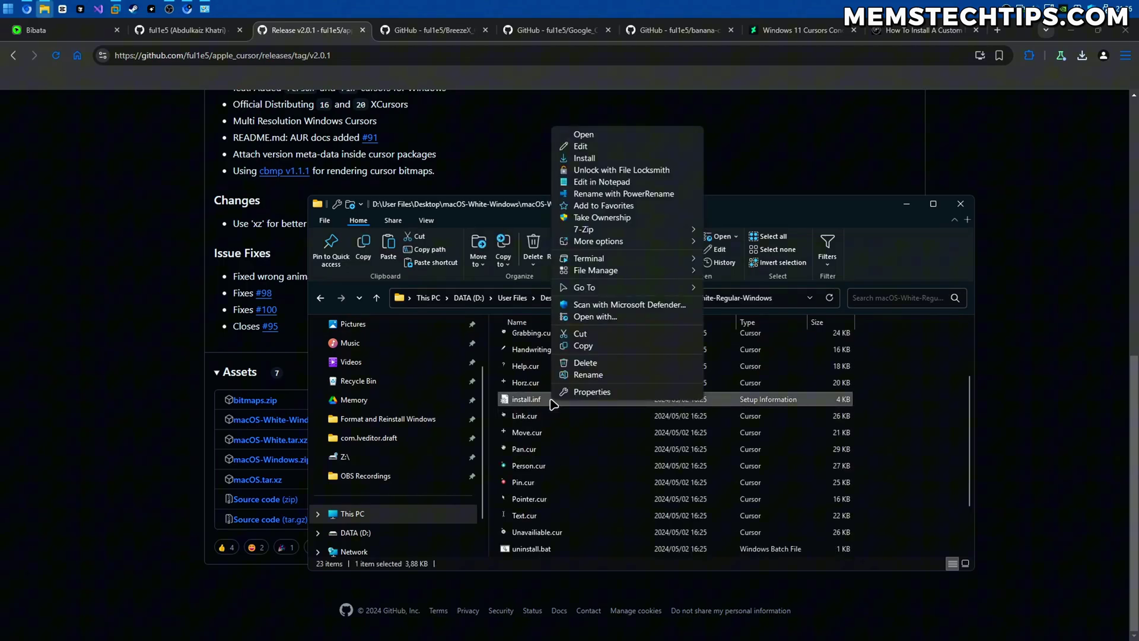
Install and apply the macOS-White-Regular Cursors scheme, confirm replacing, and close File Explorer.
left_click(584, 158)
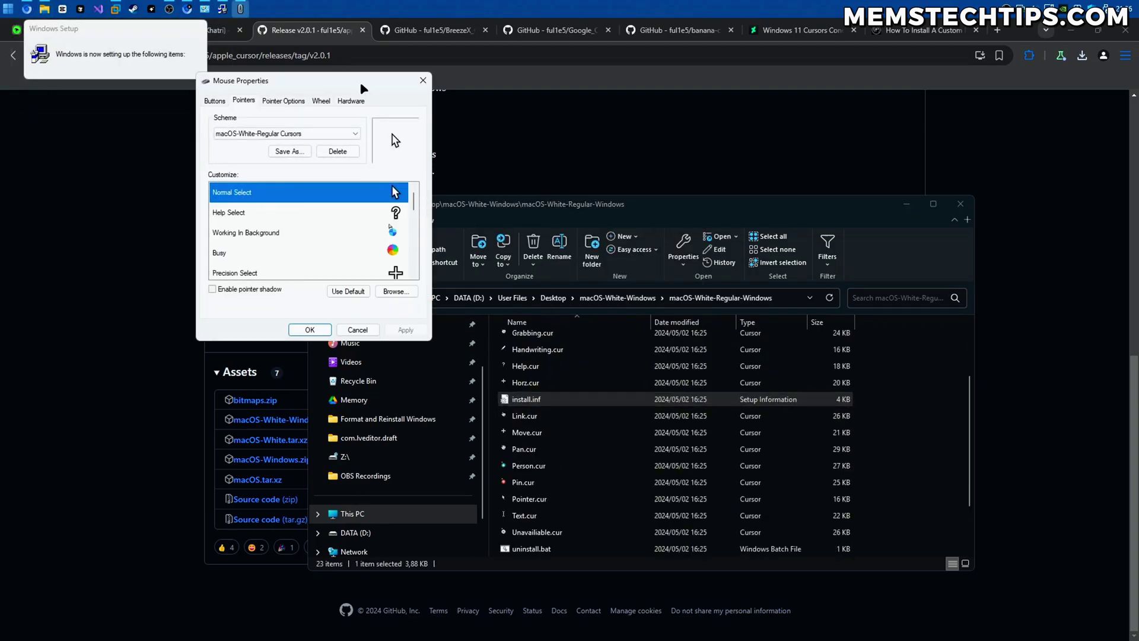
left_click_drag(355, 91, 626, 178)
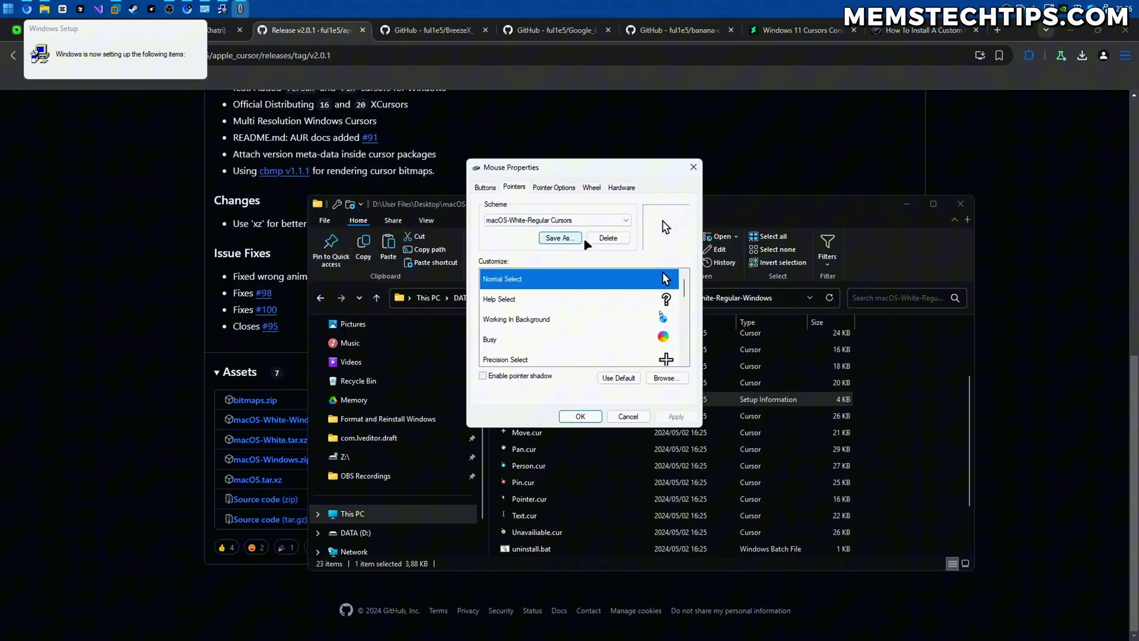
left_click(591, 420)
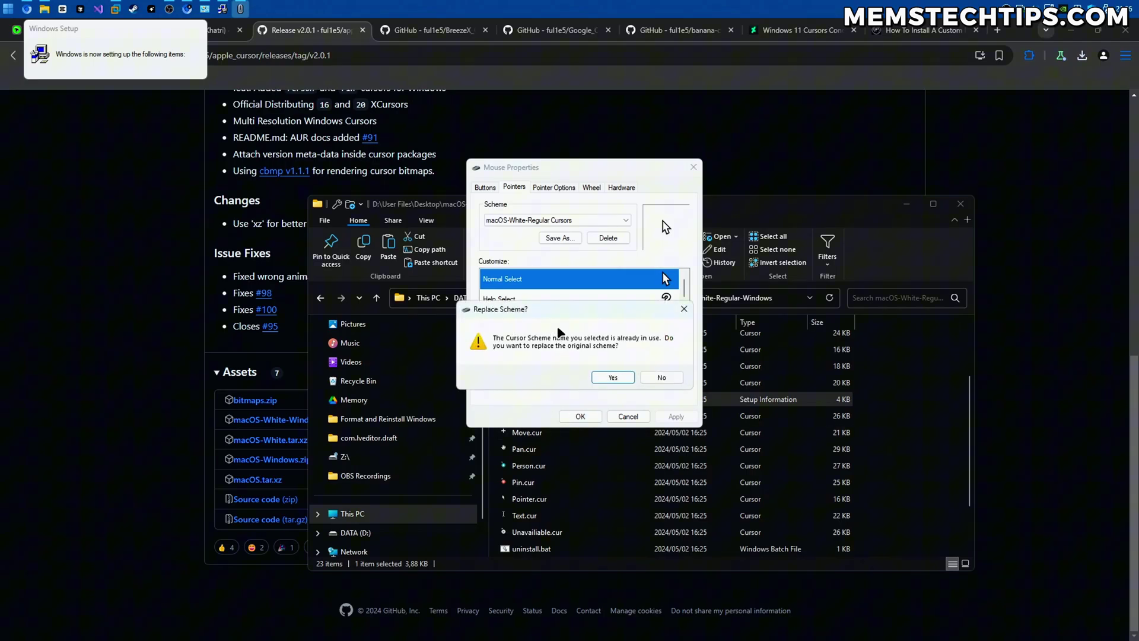
left_click(617, 376)
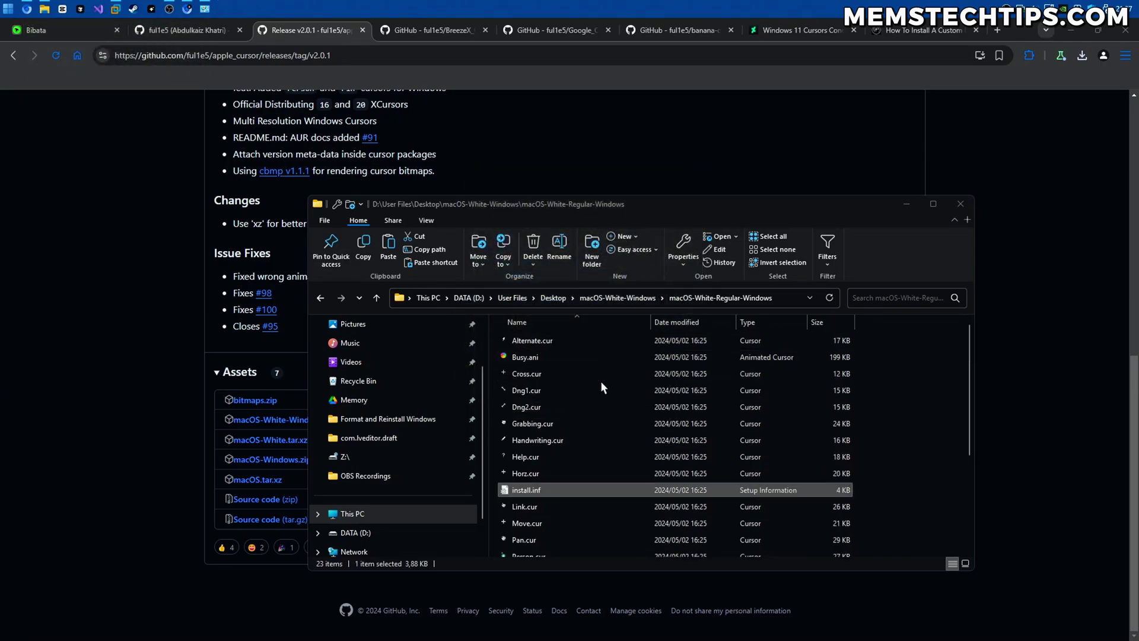
key("alt+F4")
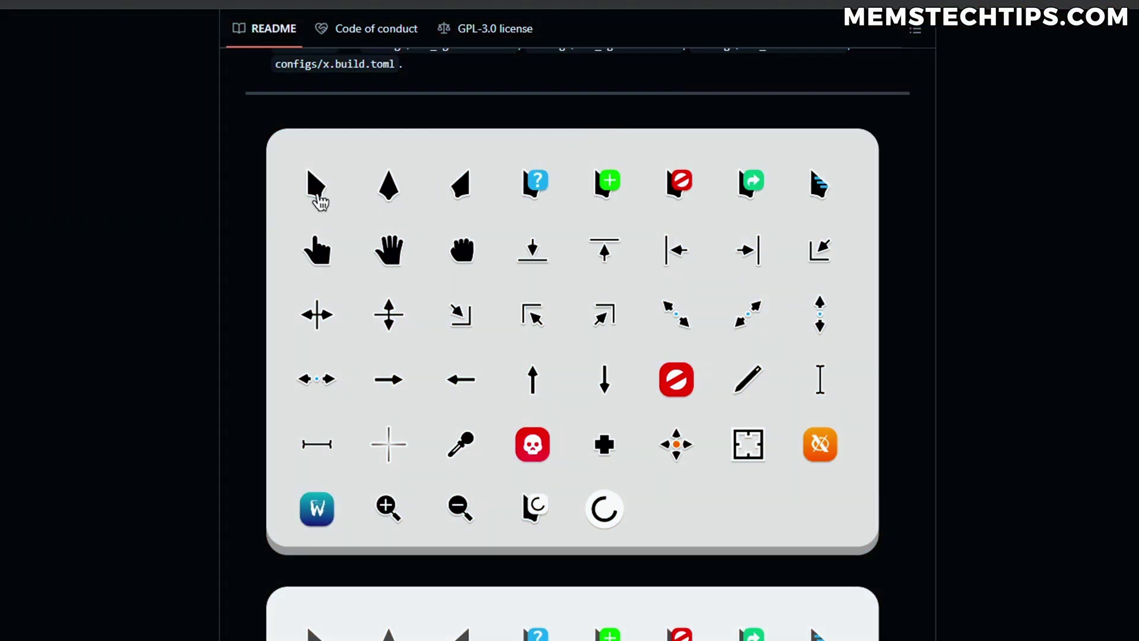
Scroll down through the Bibata cursor preview grids in the README.
scroll(567, 217, "down", 2)
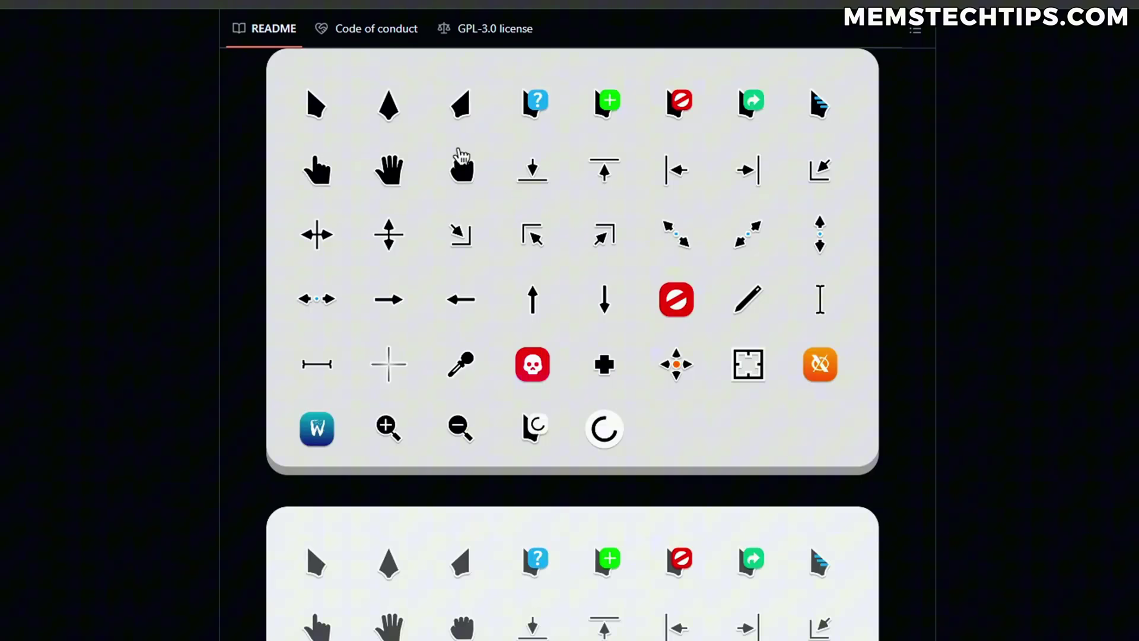
scroll(460, 156, "up", 2)
scroll(458, 153, "down", 8)
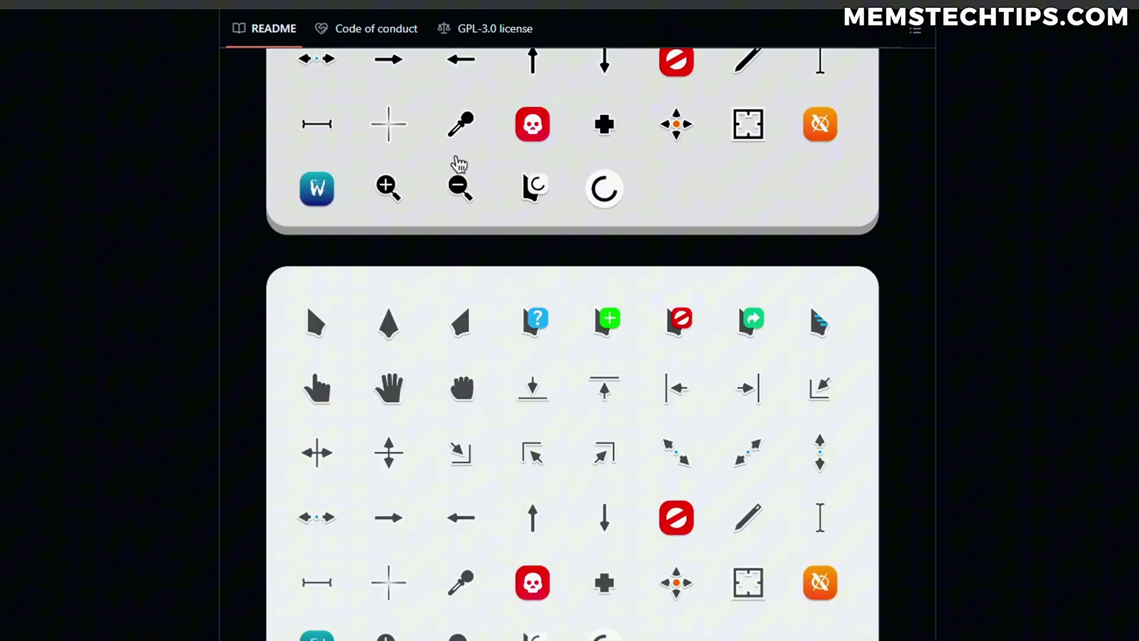
scroll(460, 164, "down", 10)
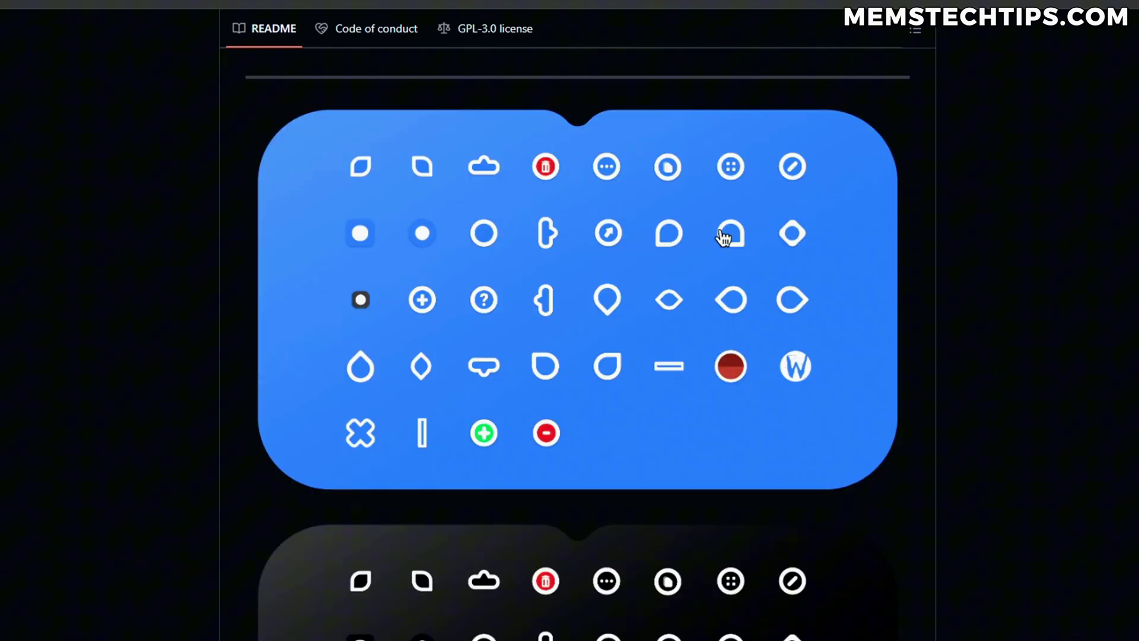
scroll(723, 237, "down", 10)
scroll(723, 243, "down", 4)
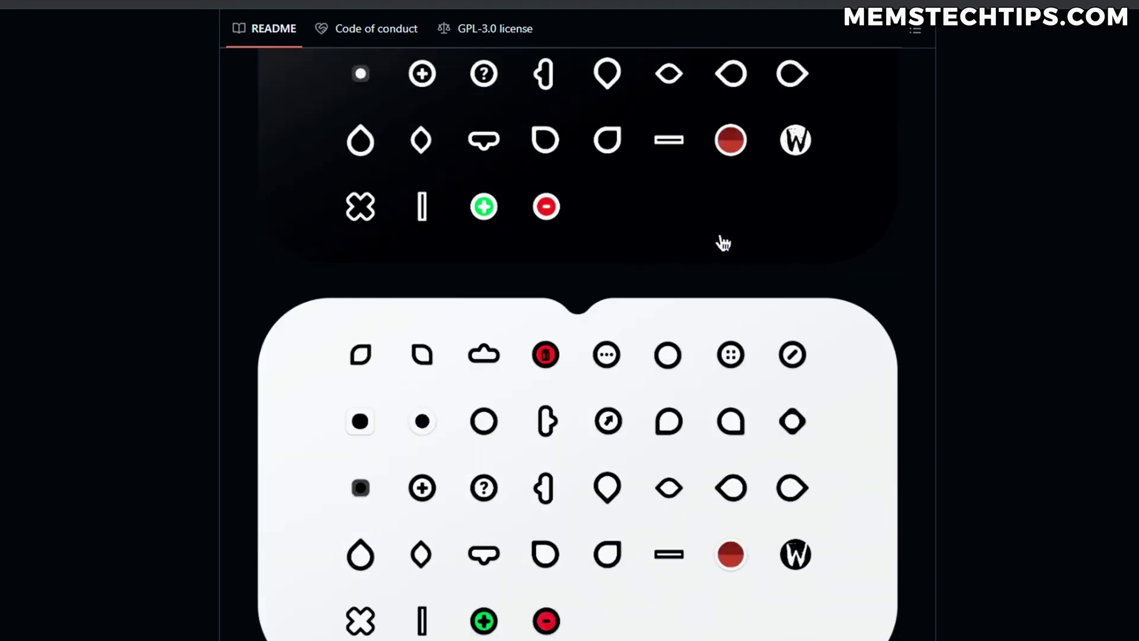
scroll(723, 243, "down", 15)
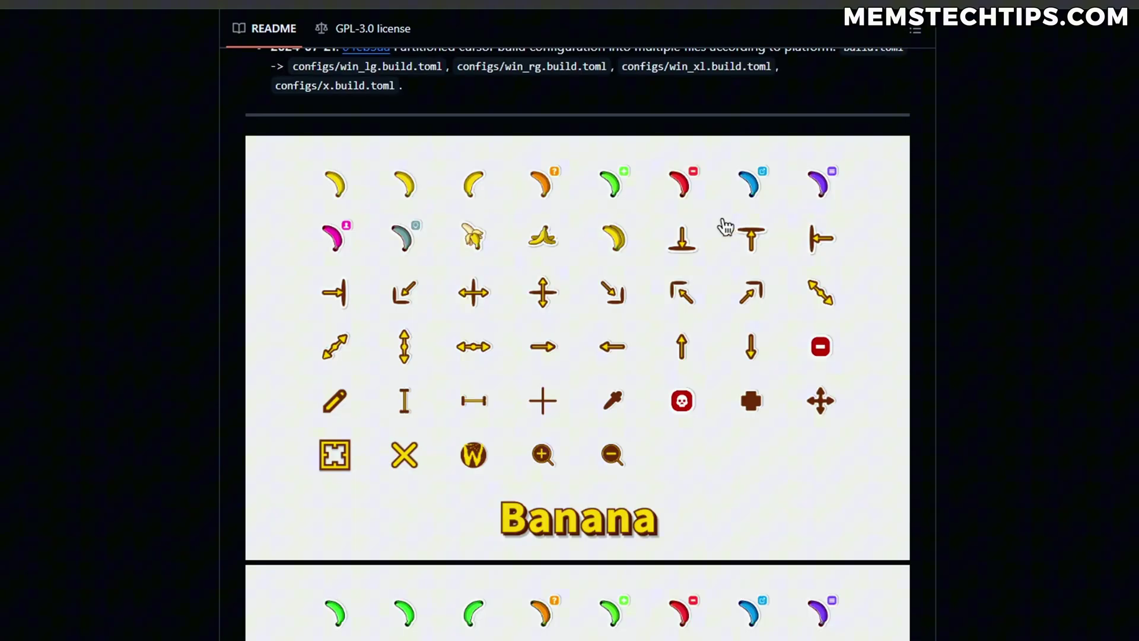
scroll(723, 234, "down", 12)
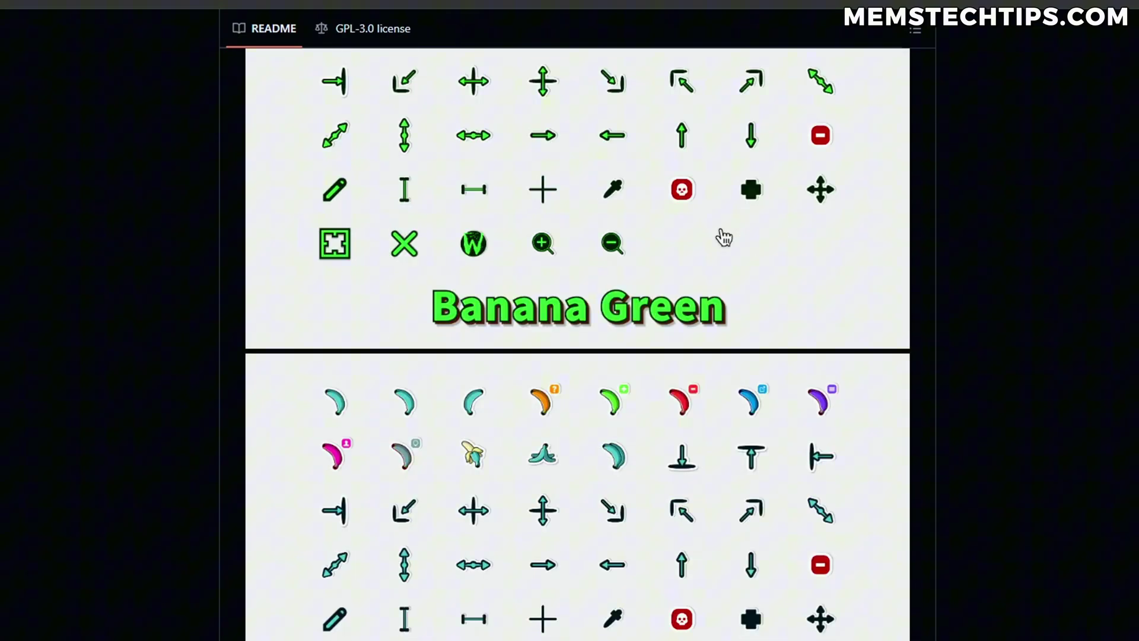
scroll(723, 237, "down", 12)
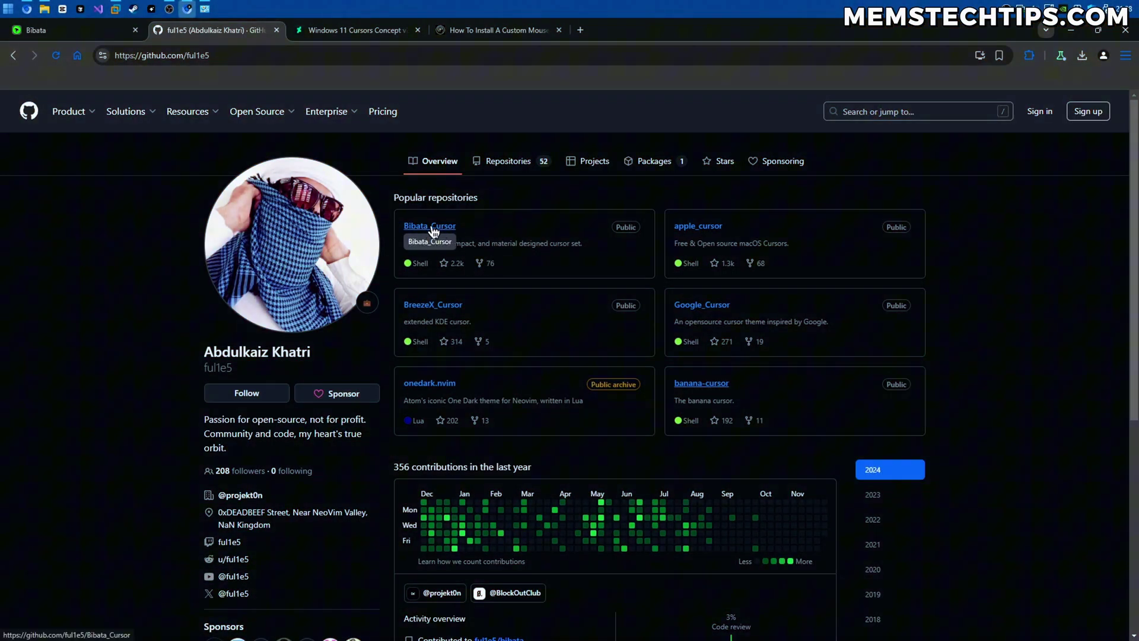
left_click(432, 231)
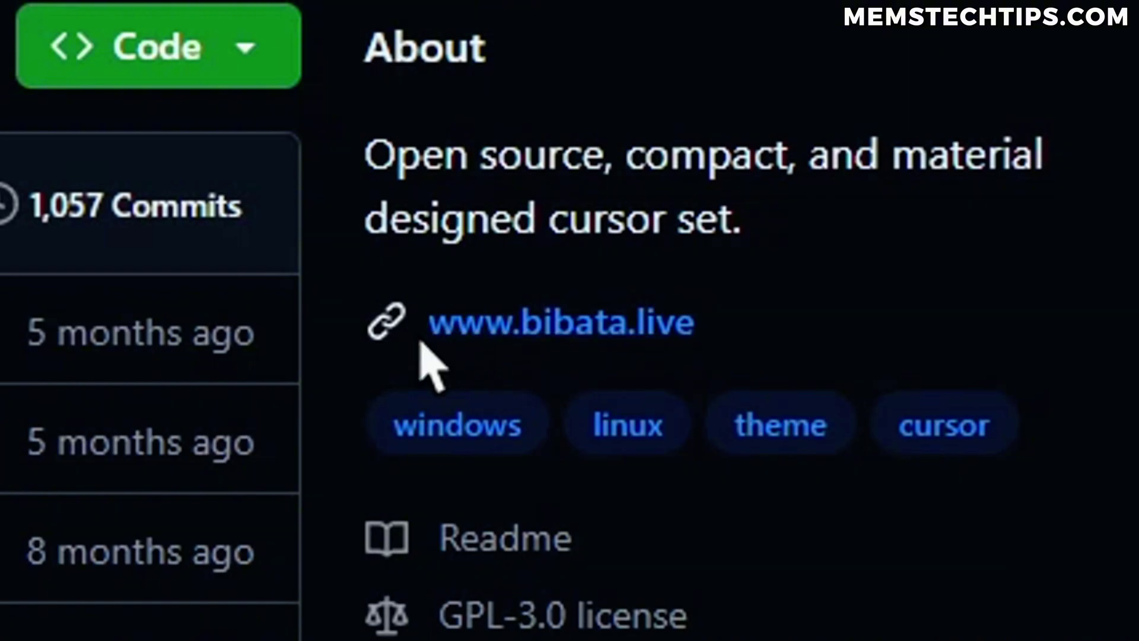
left_click(590, 325)
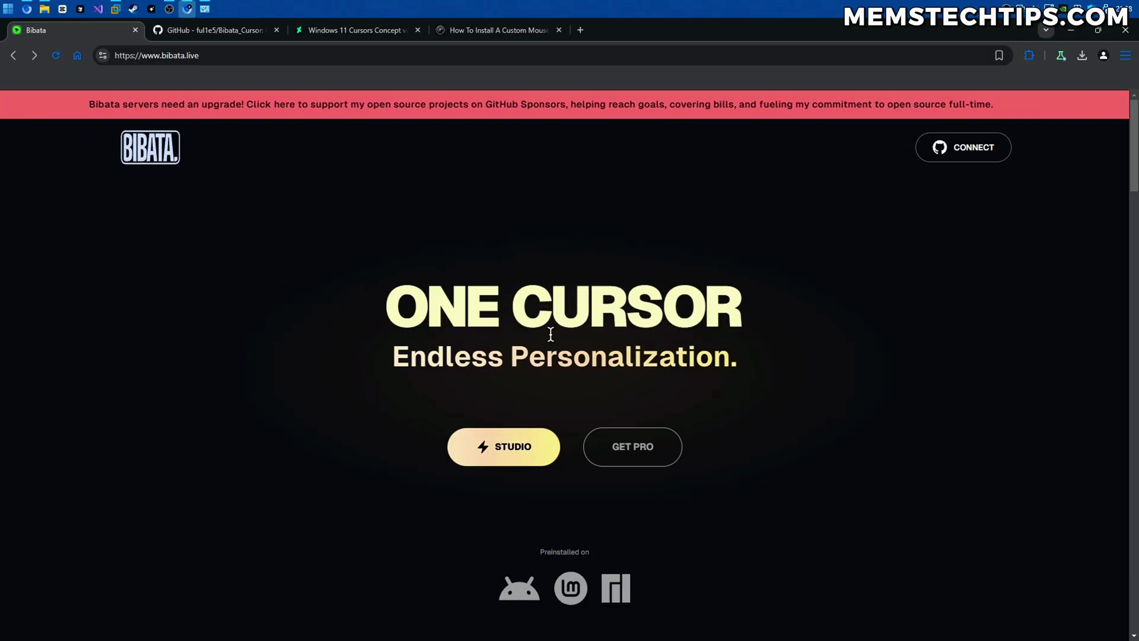
left_click(505, 454)
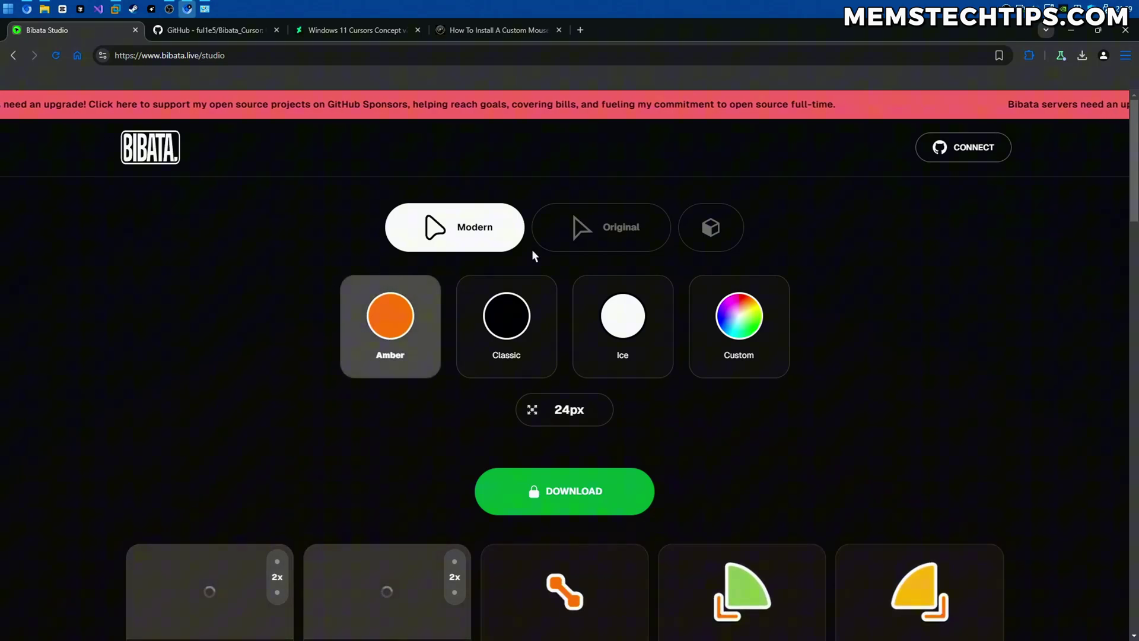
Preview the Original then Modern styles, and the Classic then Ice colours.
left_click(582, 225)
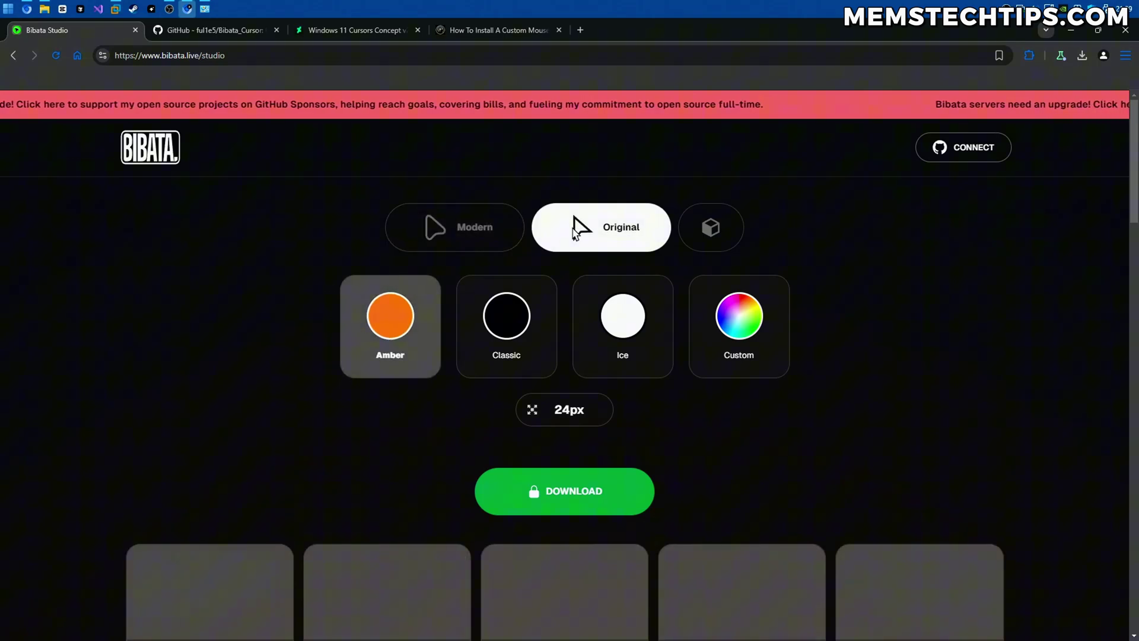
left_click(455, 227)
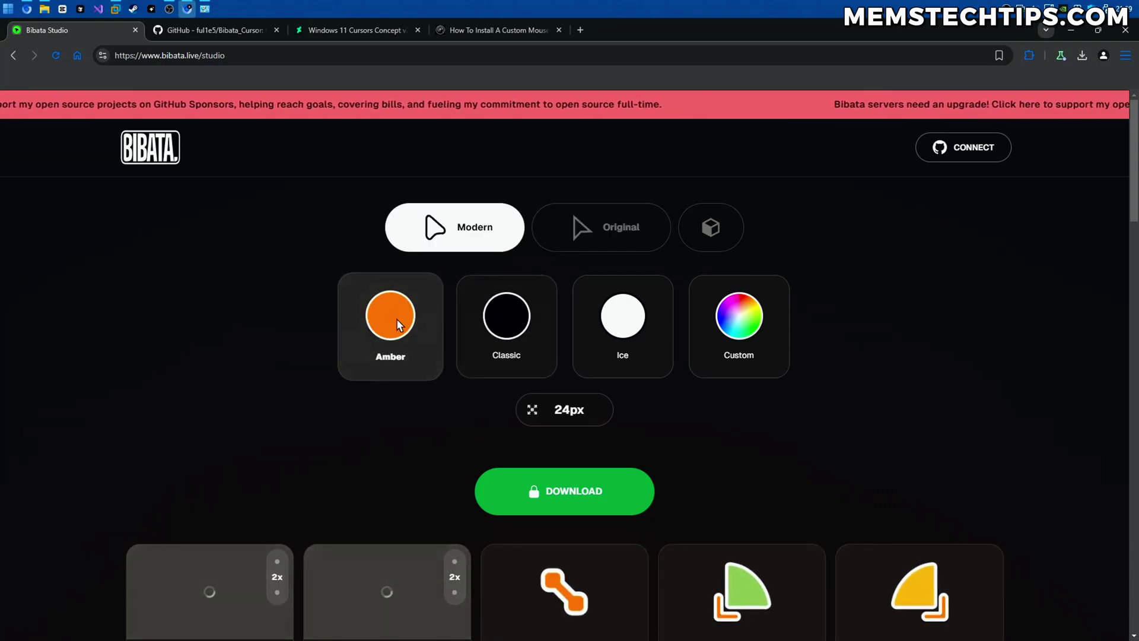
left_click(506, 311)
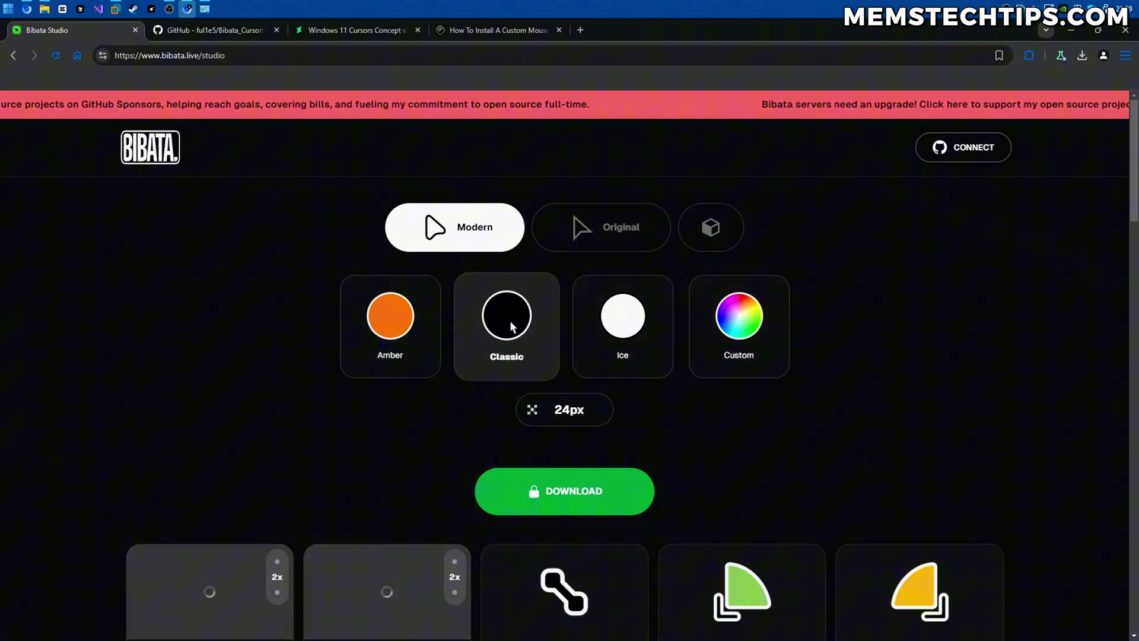
left_click(620, 317)
scroll(832, 369, "down", 3)
scroll(603, 382, "down", 4)
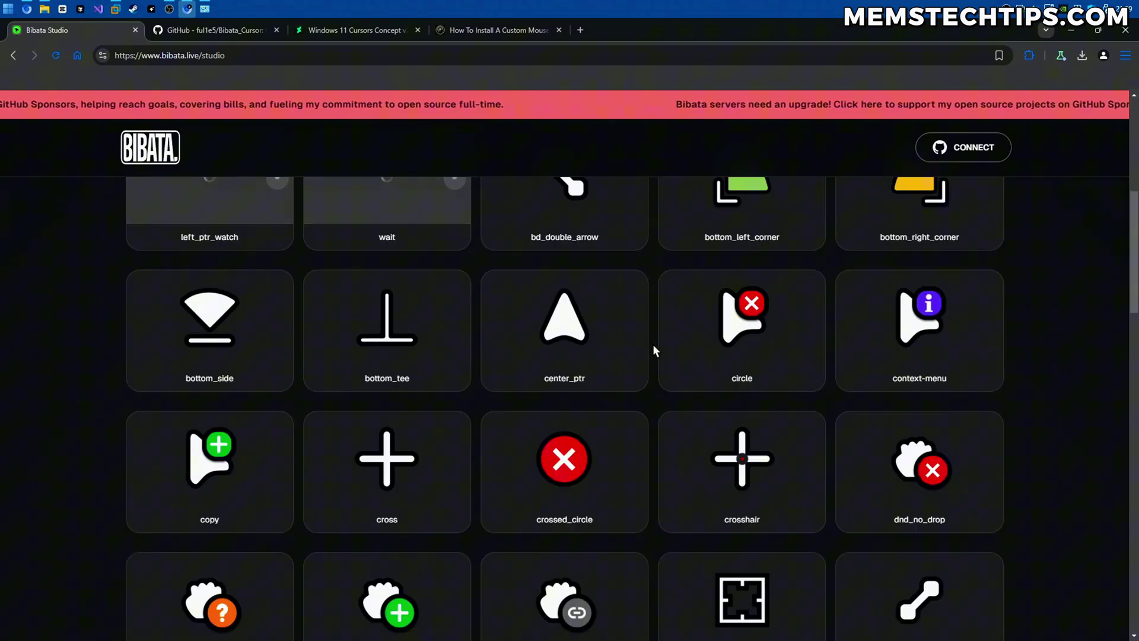
scroll(652, 341, "up", 7)
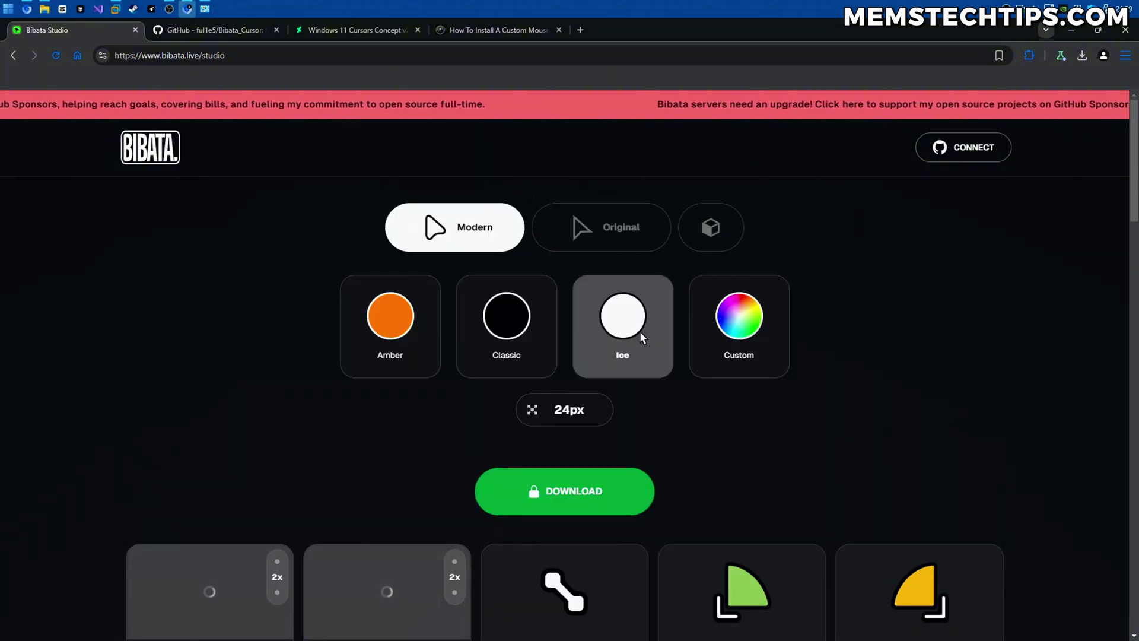
Open the Custom colour editor and bring up its watch colour settings.
left_click(743, 328)
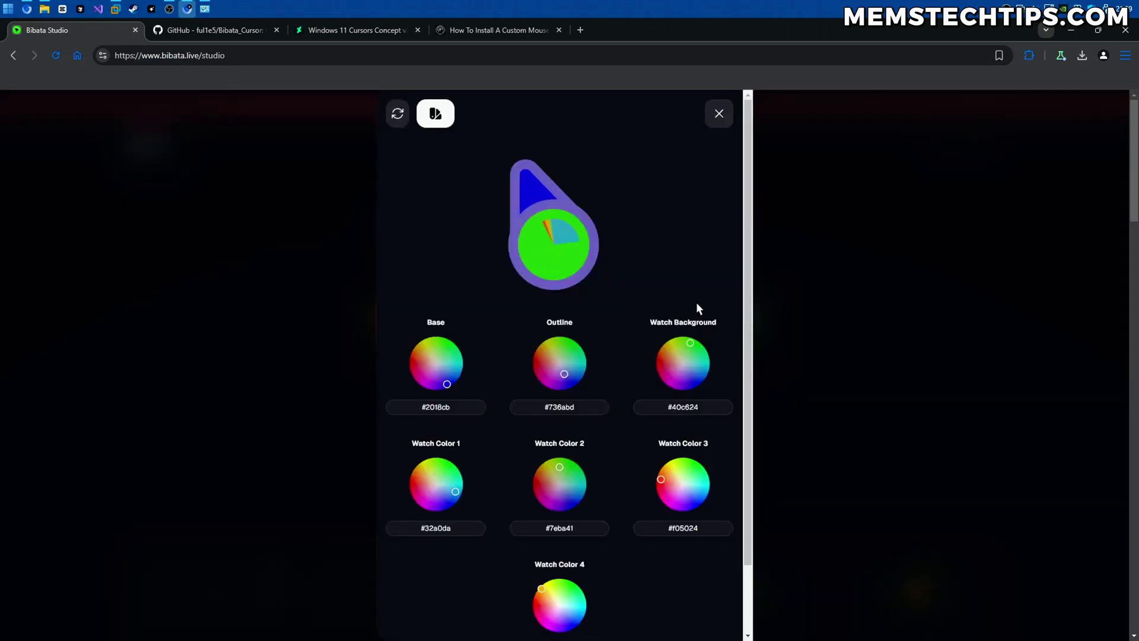
left_click(438, 119)
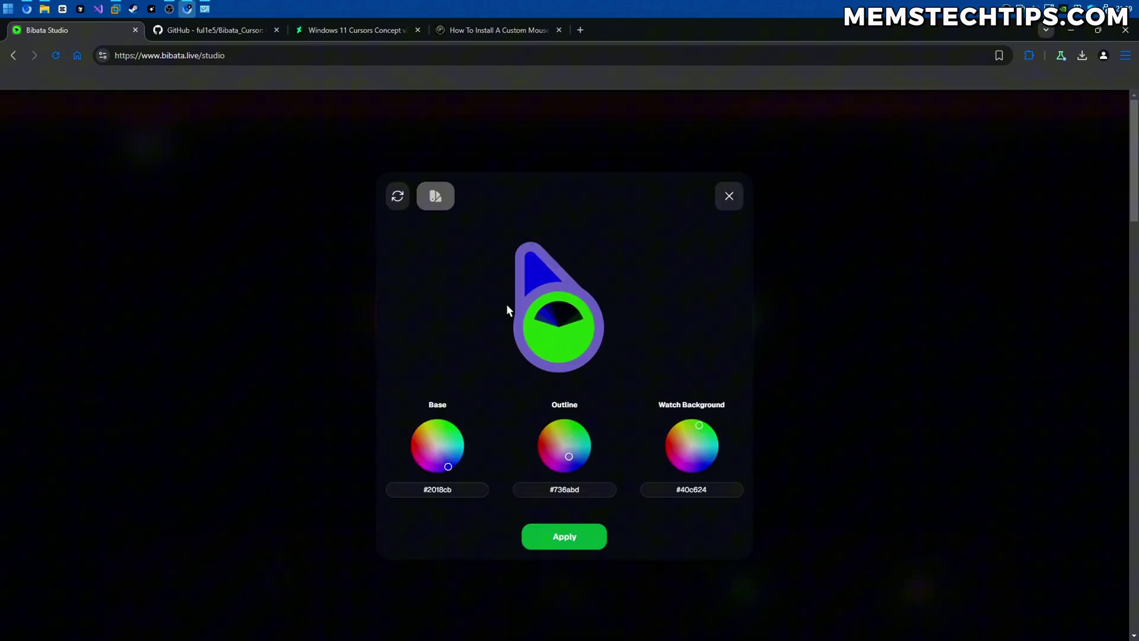
left_click(436, 197)
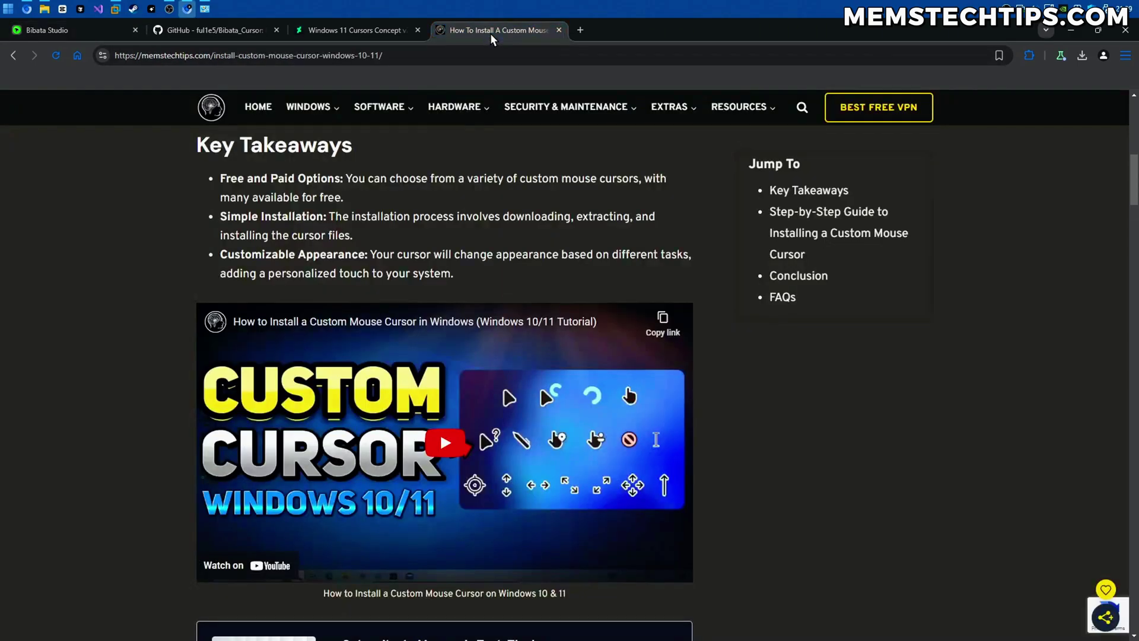
left_click(490, 33)
left_click(107, 28)
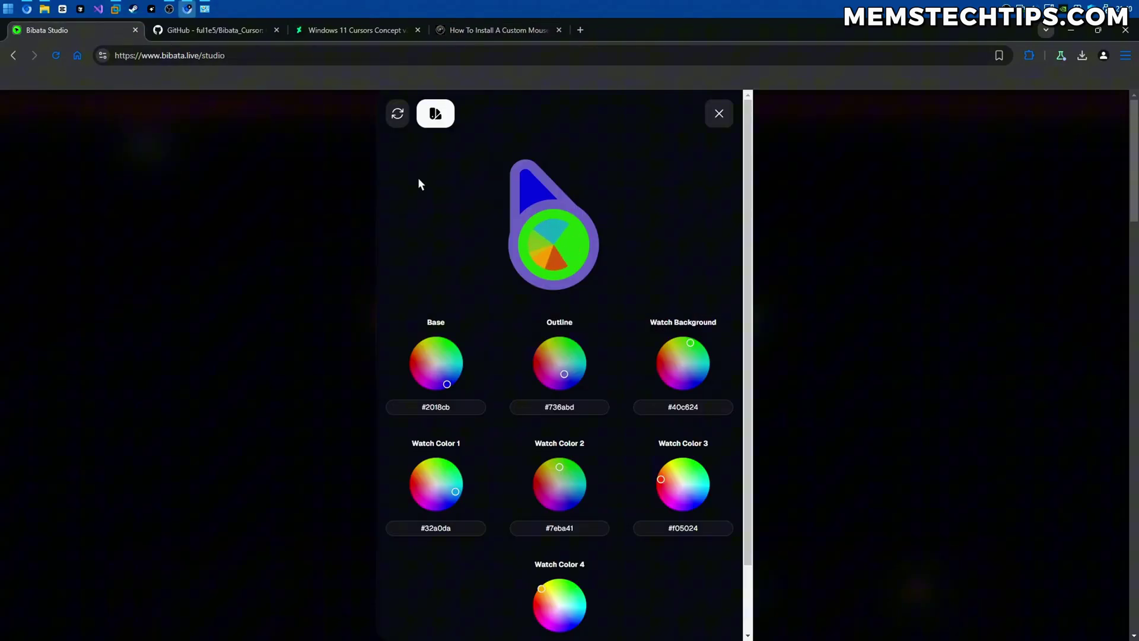
Set Base to 333333, Outline to yellow FFDE00 and Watch Background to 333333.
left_click(458, 406)
type("333333")
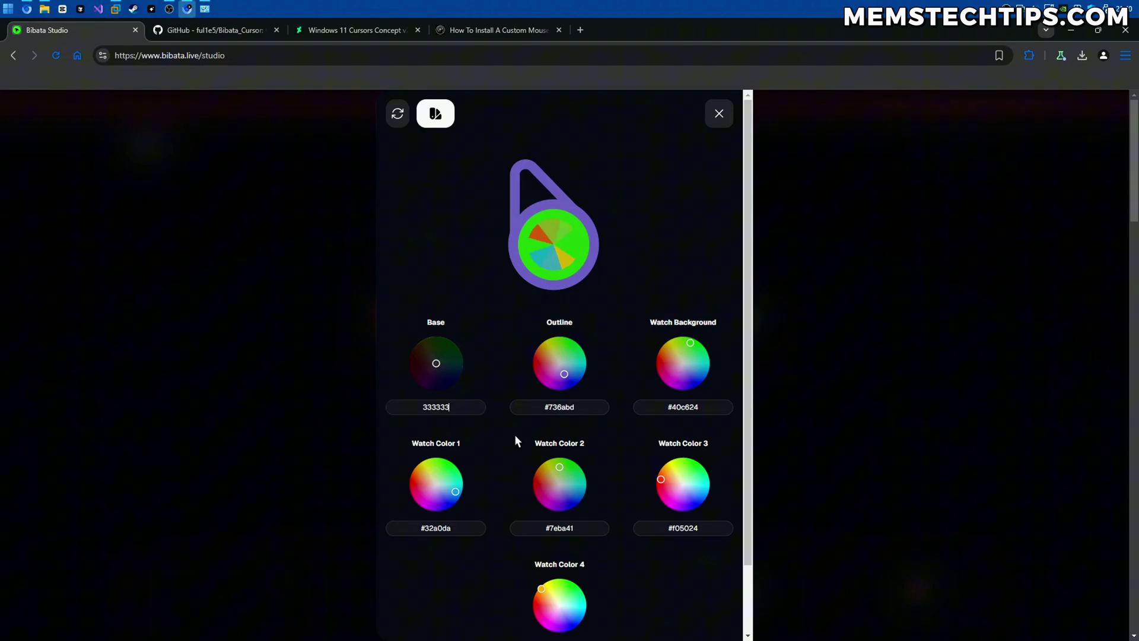
key("Tab")
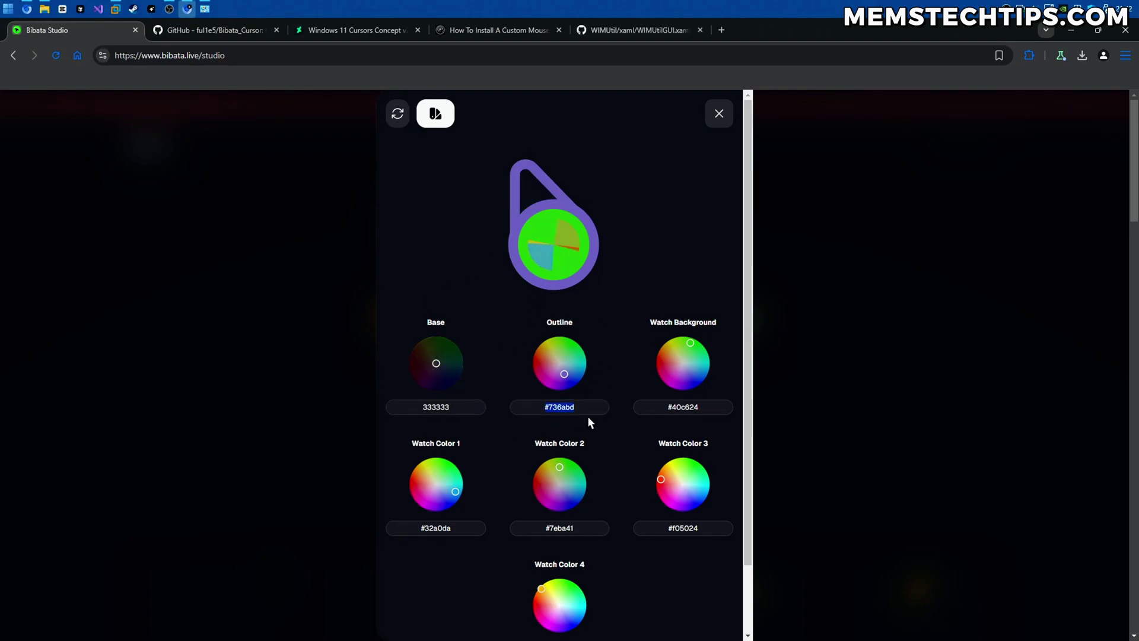
type("#FFDE00")
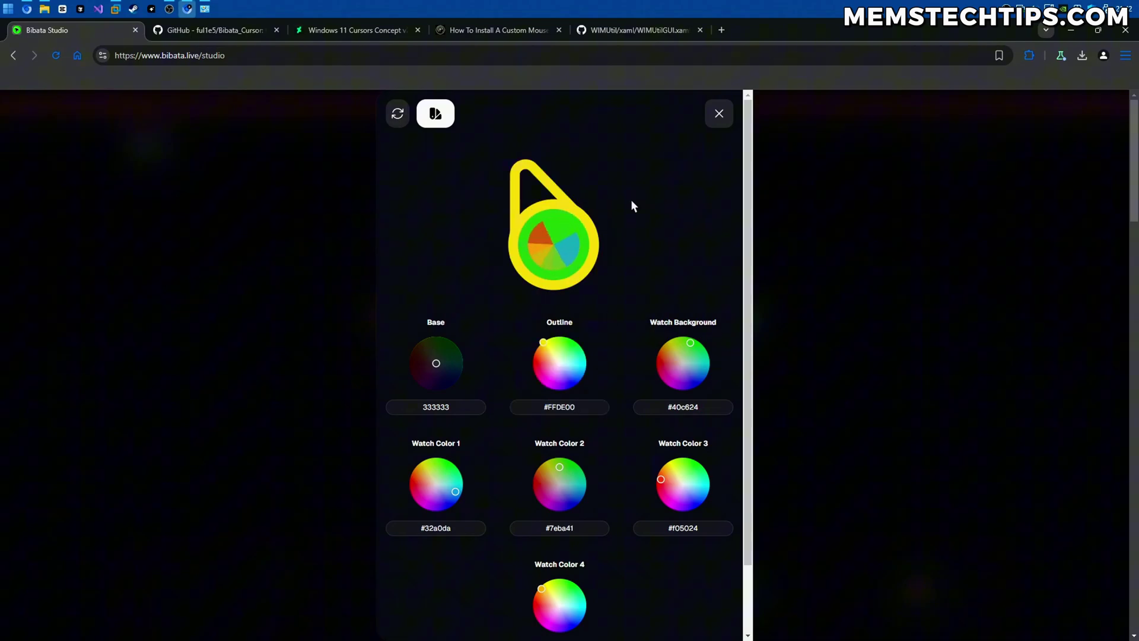
left_click(715, 410)
type("333333")
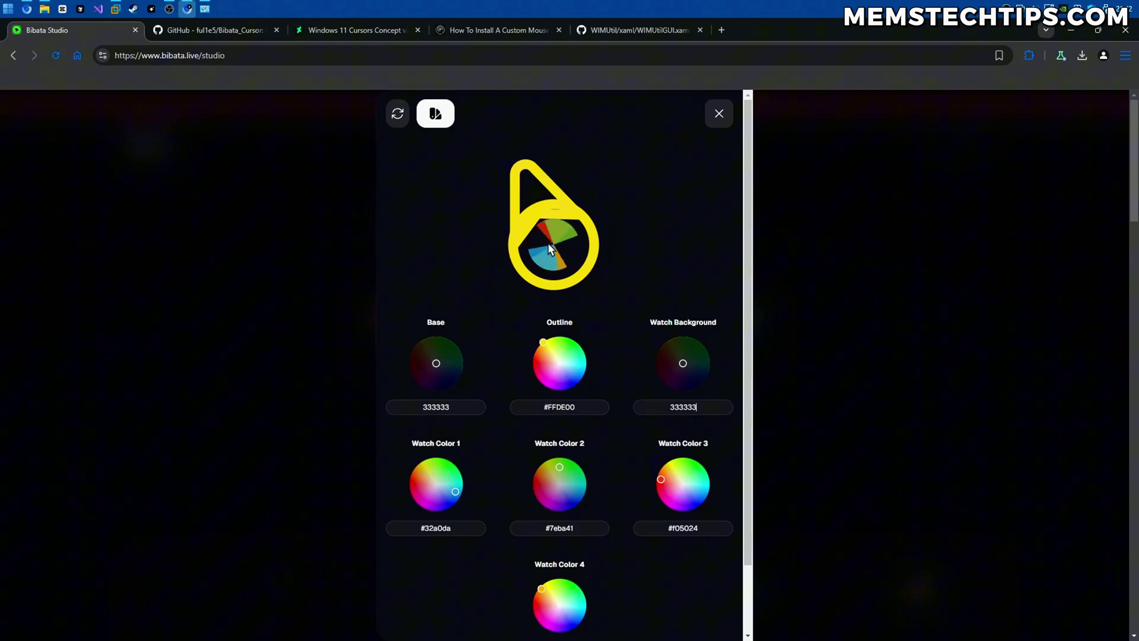
Set Watch Colors 1, 2 and 4 to dark gray 333333, leaving Watch Color 3 at FFDE00.
left_click(454, 527)
type("333333")
double_click(560, 528)
type("333333")
left_click(689, 528)
scroll(569, 593, "down", 1)
double_click(569, 572)
type("333333")
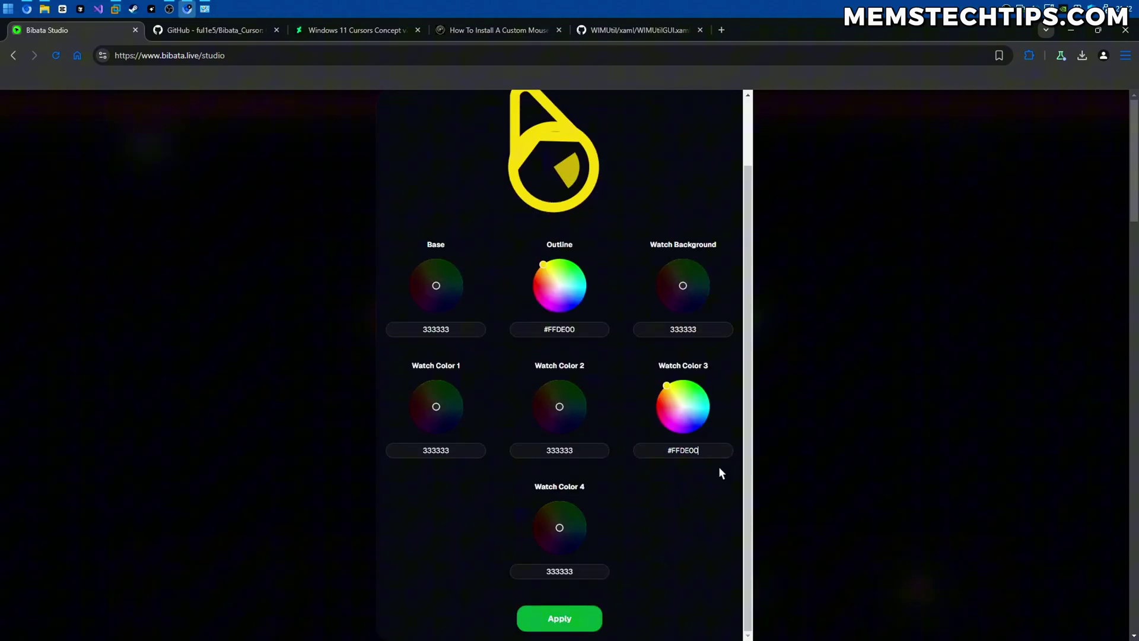
Set Watch Color 1 to #FFDE00 so the watch preview shows yellow segments.
scroll(530, 250, "up", 1)
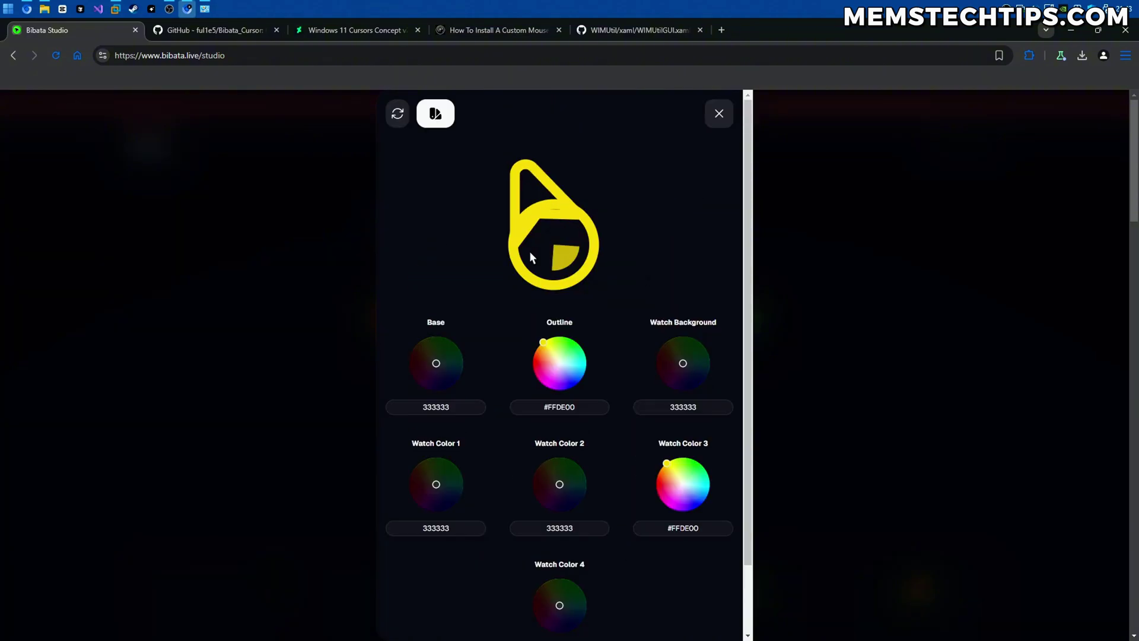
double_click(470, 528)
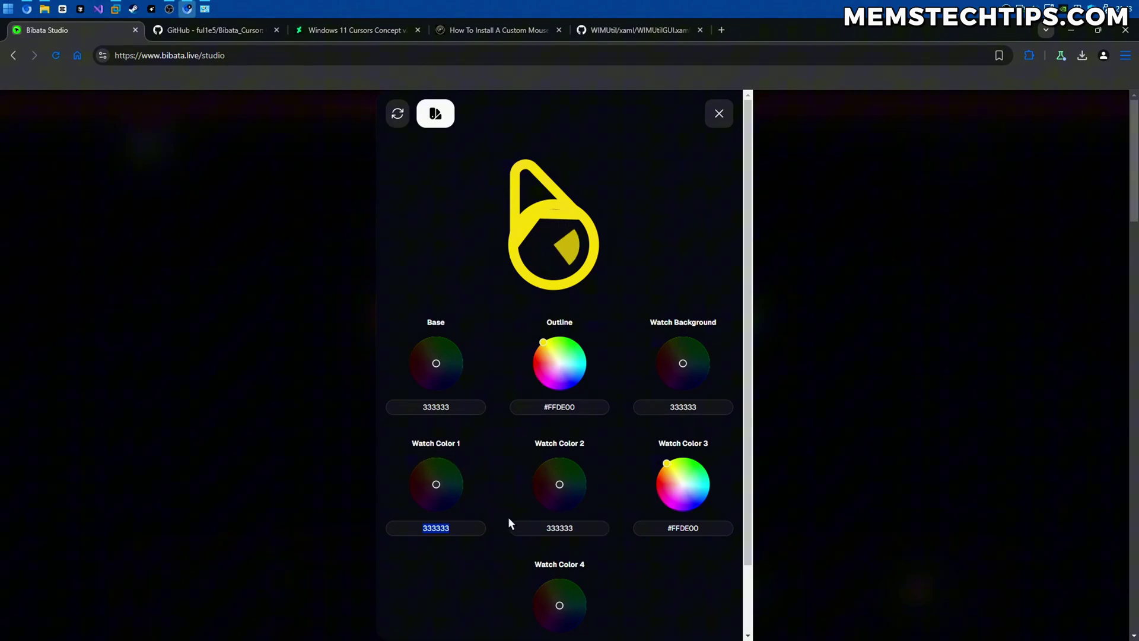
type("#FFDE00")
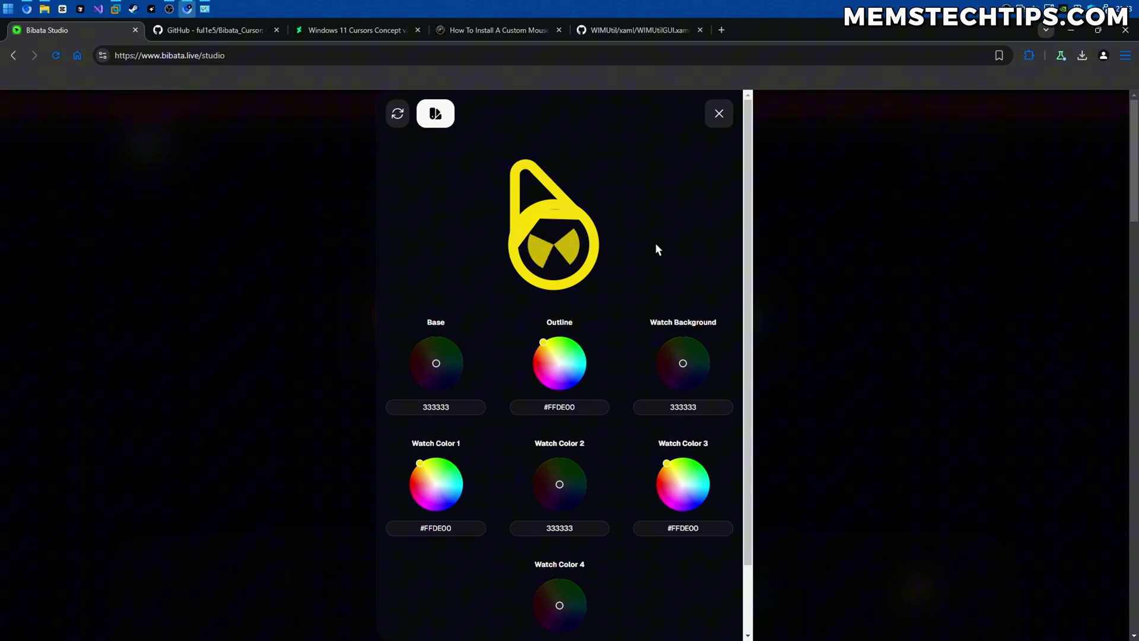
Apply the custom dark-gray and yellow colours to the cursor set.
scroll(574, 599, "down", 2)
left_click(573, 608)
scroll(633, 427, "down", 2)
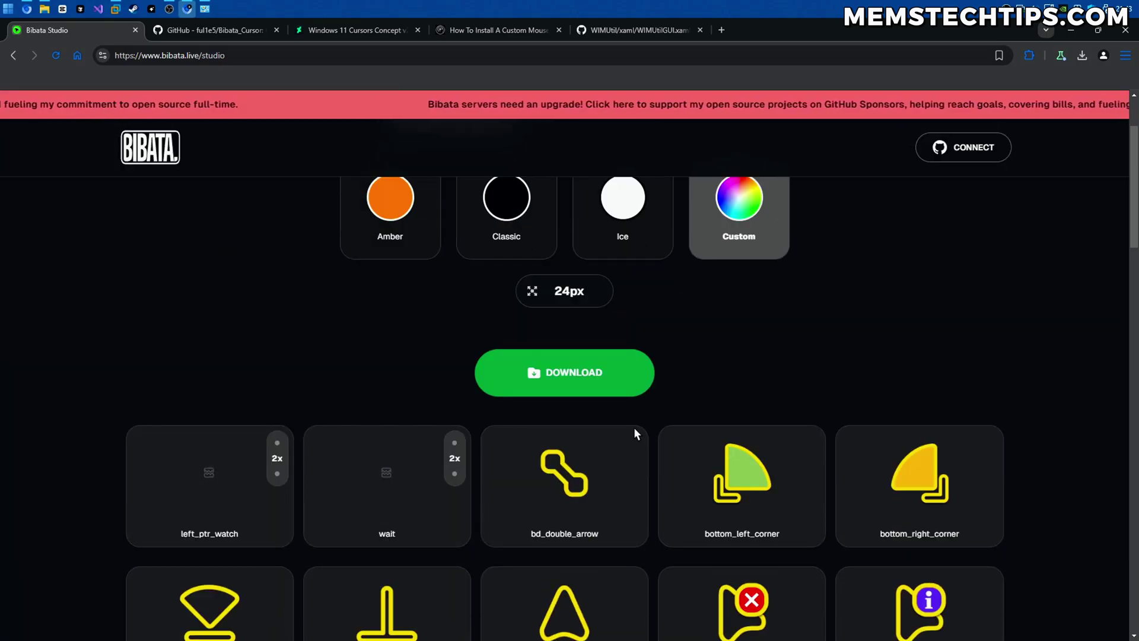
scroll(633, 428, "down", 4)
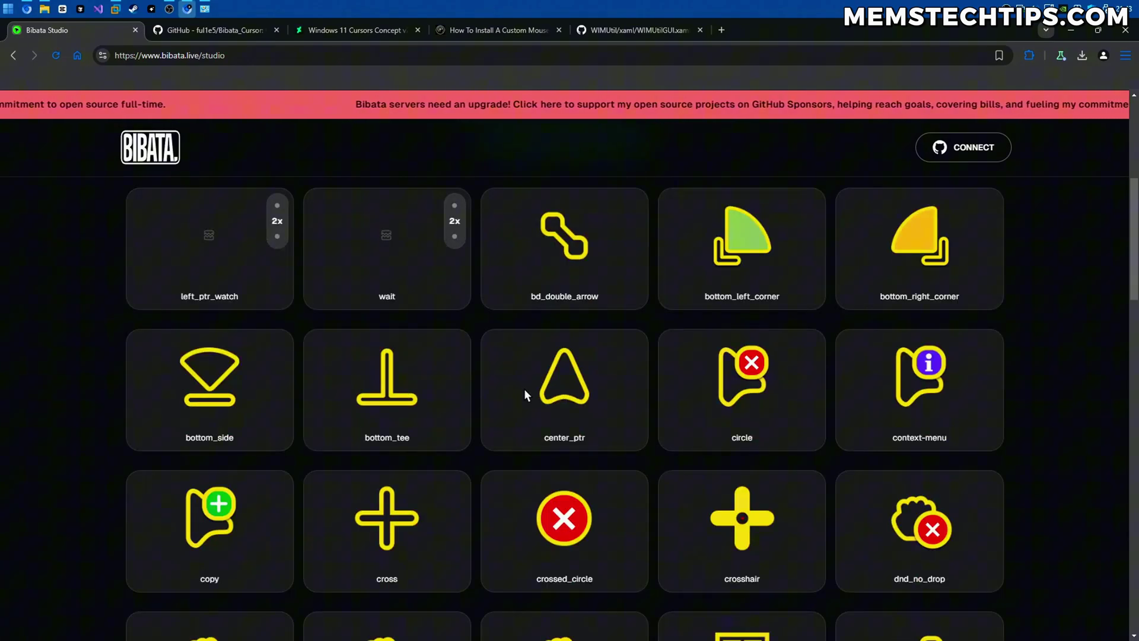
scroll(550, 386, "up", 5)
Check the 5,614/5,100 download counter and request the Windows Cursors (.zip) pack.
left_click(620, 498)
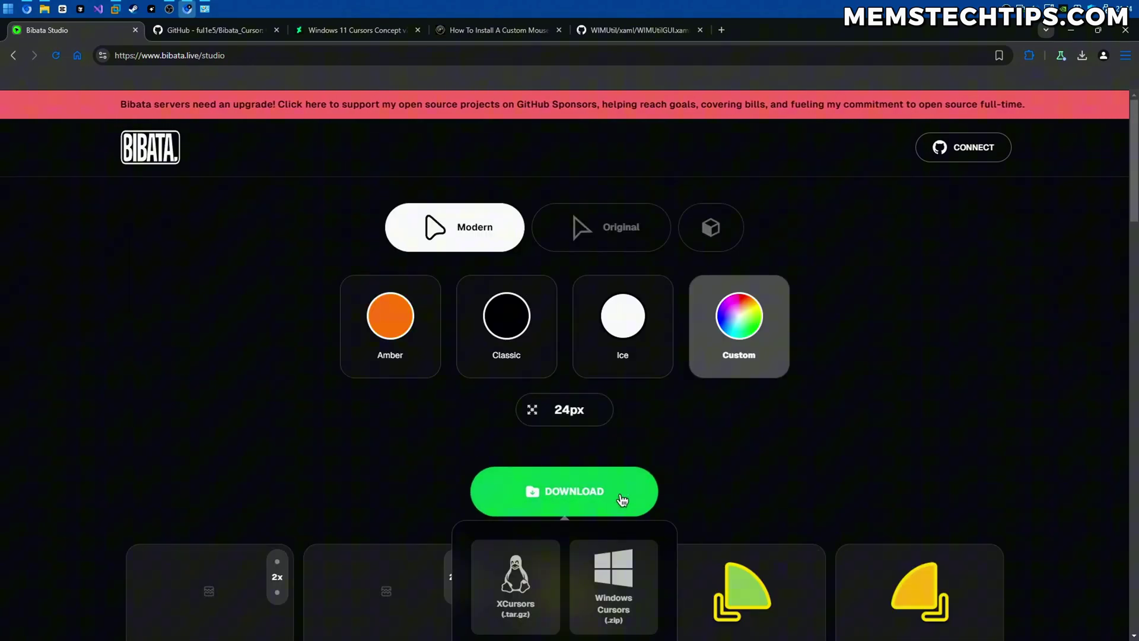
scroll(759, 430, "down", 5)
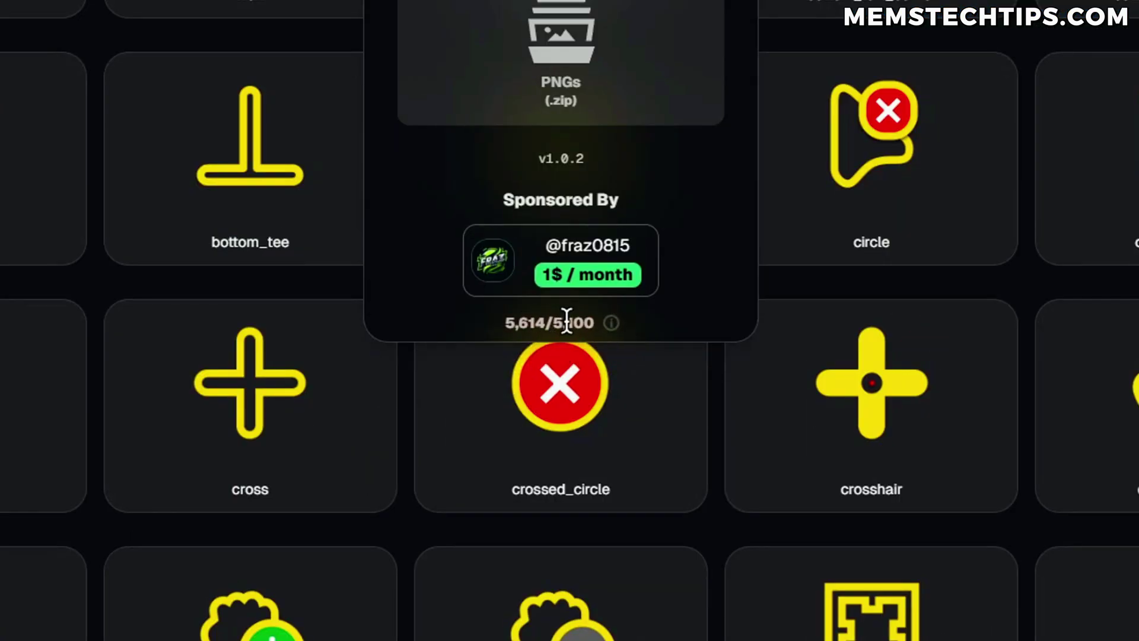
left_click_drag(594, 324, 514, 324)
left_click(643, 320)
left_click_drag(509, 325, 576, 328)
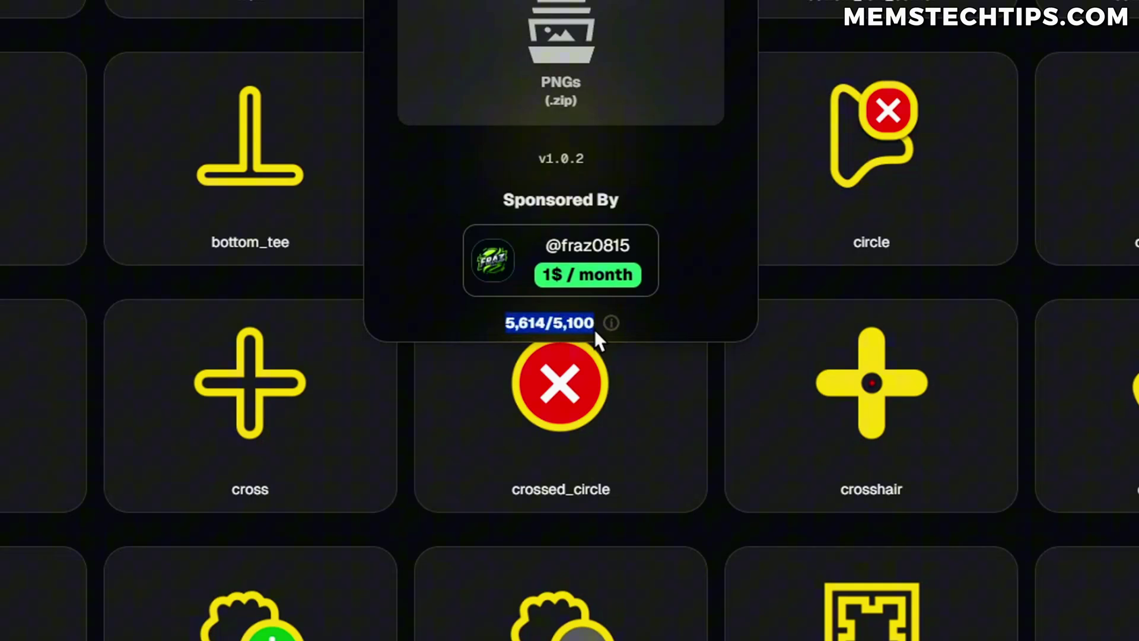
left_click(649, 325)
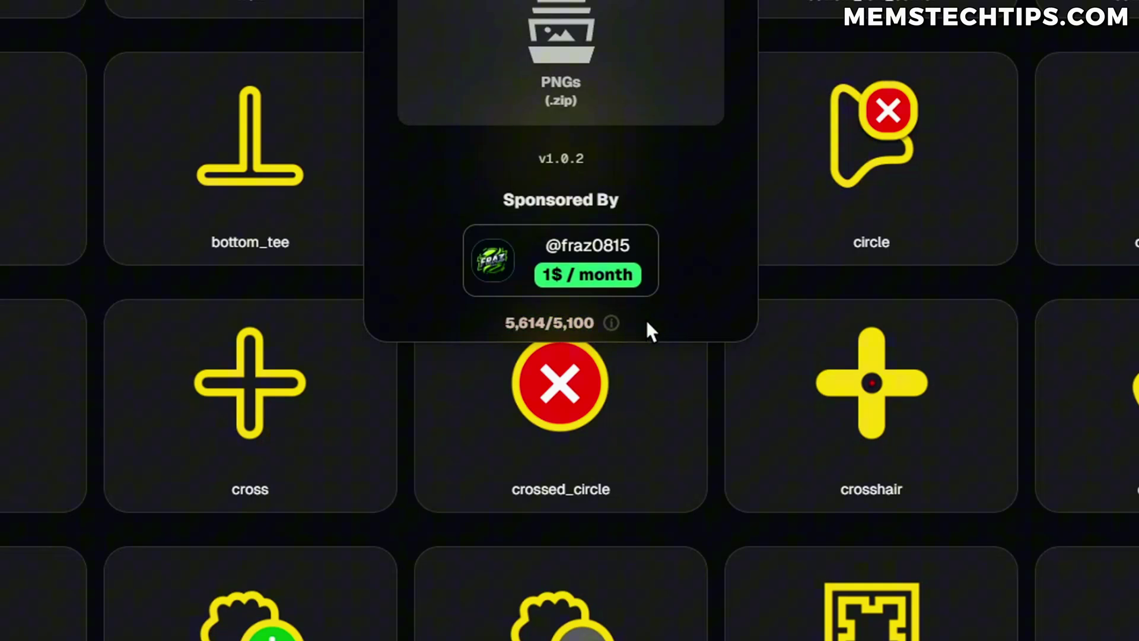
mouse_move(612, 325)
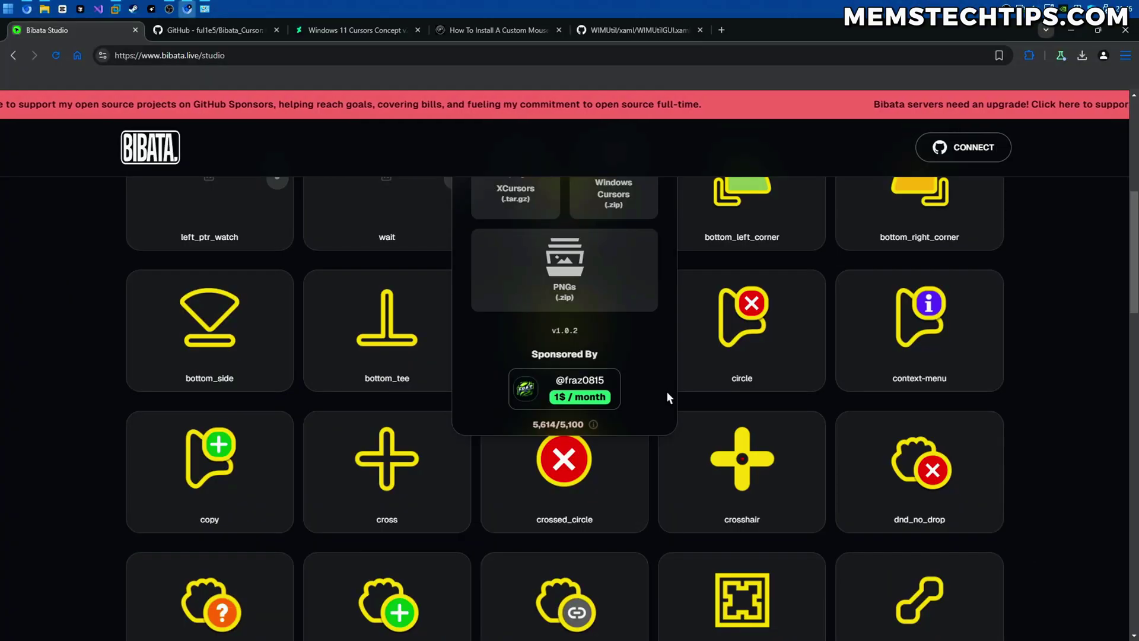
scroll(667, 389, "up", 3)
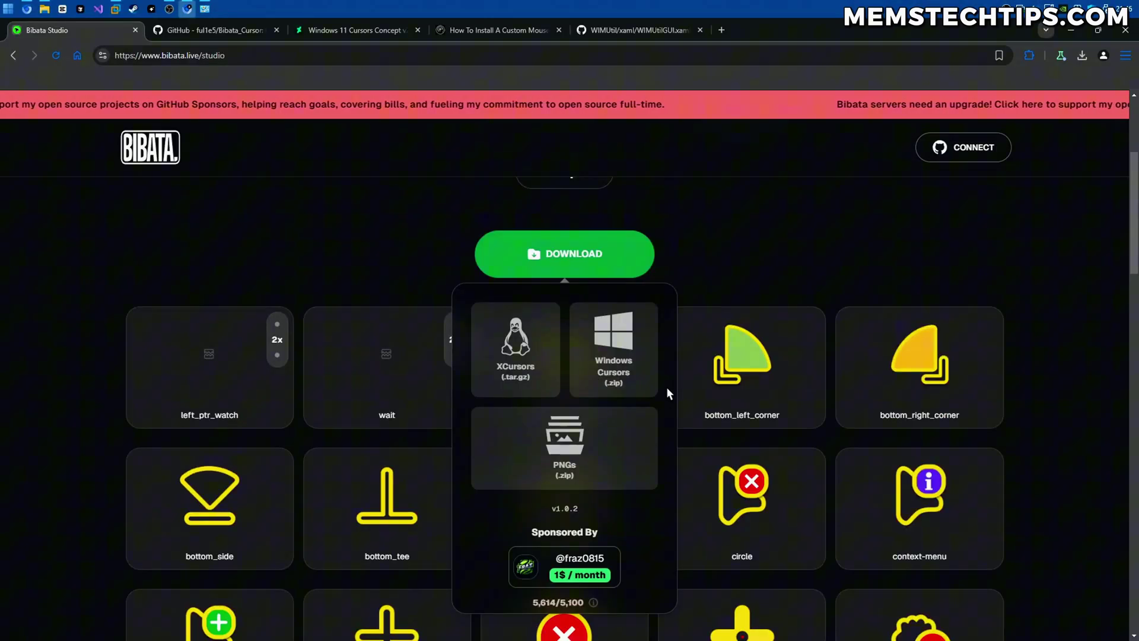
scroll(667, 388, "up", 2)
scroll(667, 389, "down", 2)
left_click(628, 343)
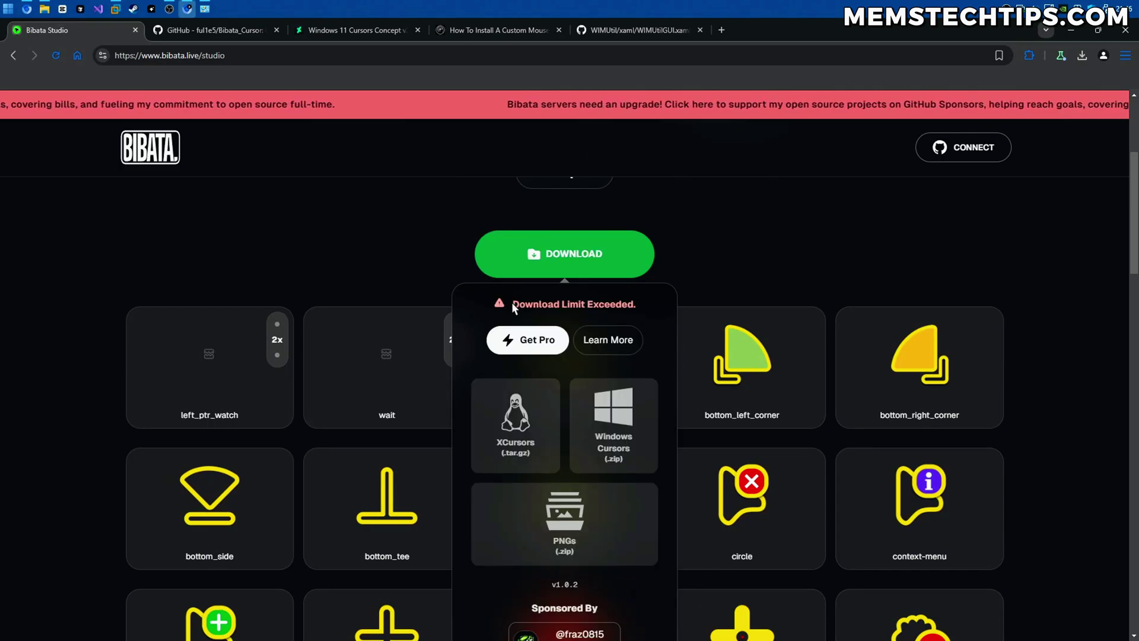
Read the Download Limit Exceeded notice and the README section on upgrading to Pro.
left_click_drag(513, 304, 639, 305)
scroll(647, 309, "down", 1)
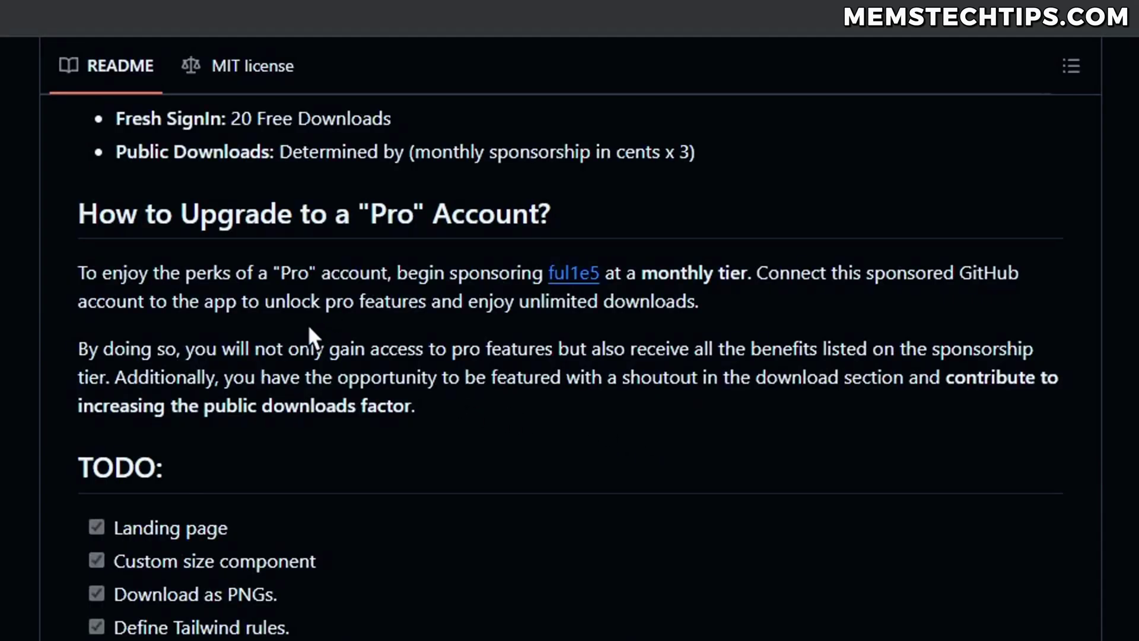
left_click_drag(77, 205, 429, 413)
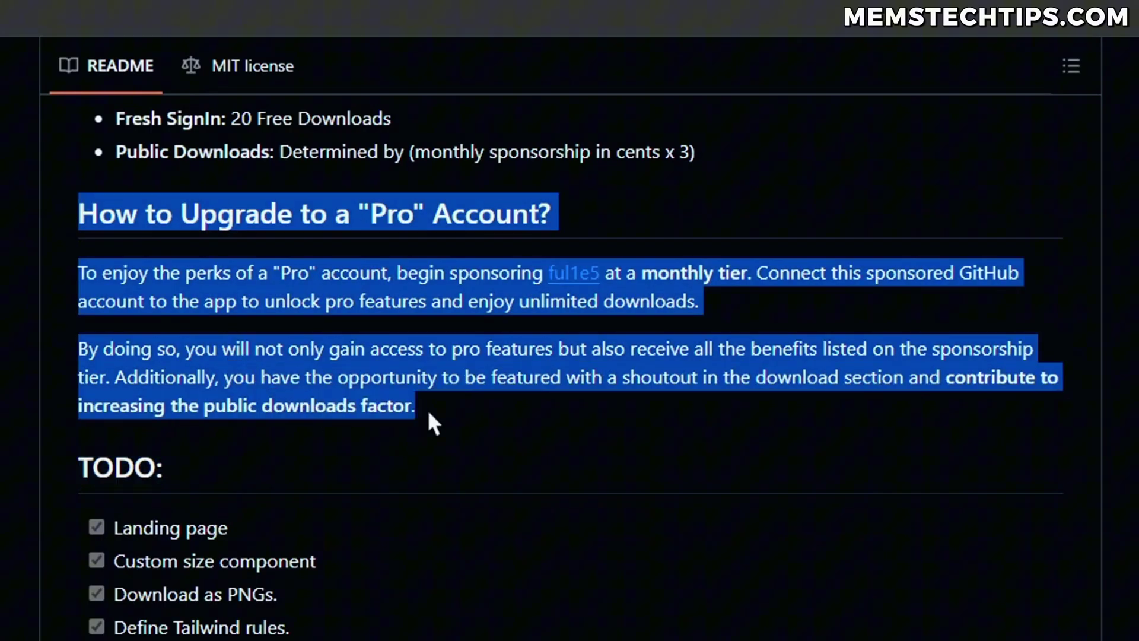
left_click(313, 301)
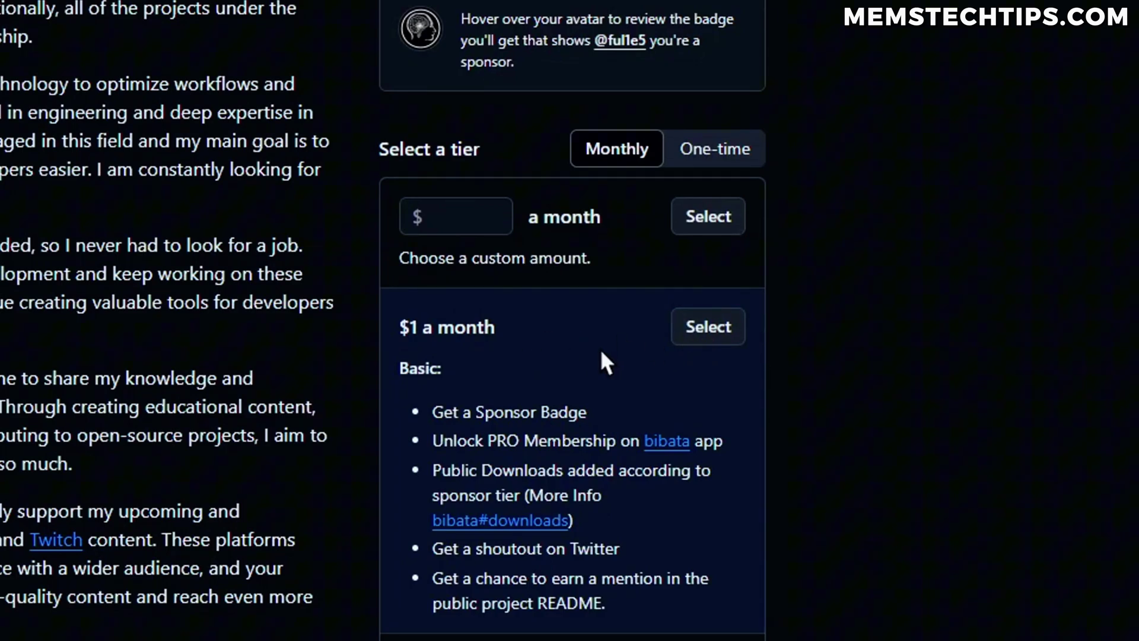
Sponsor the developer on the $1-a-month tier and authorize Bibata on GitHub.
left_click(706, 328)
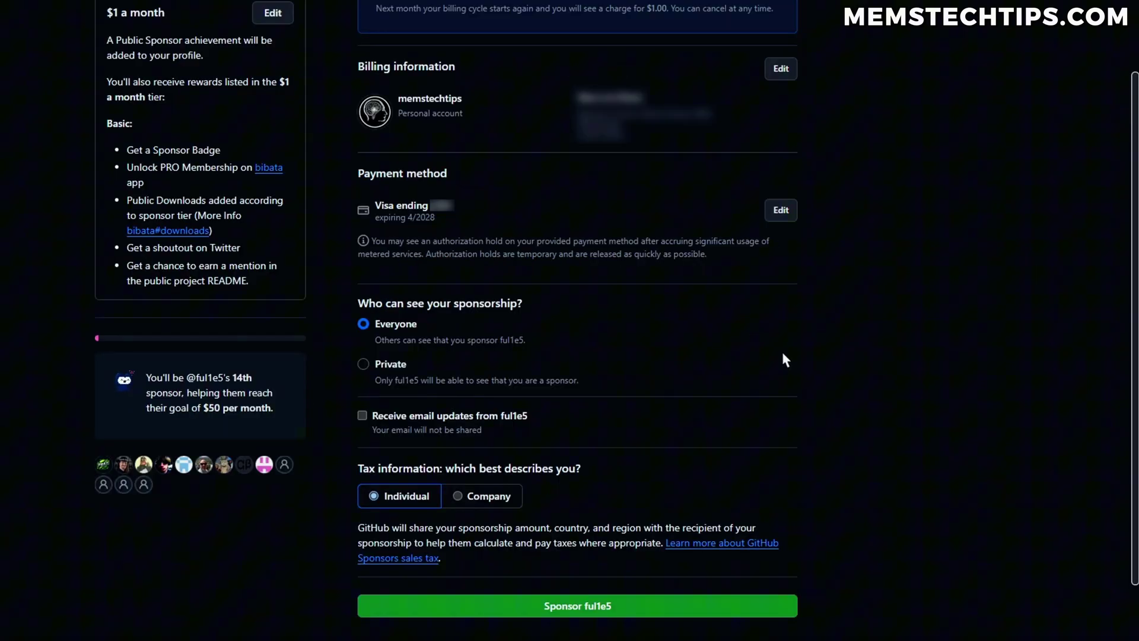
left_click(635, 606)
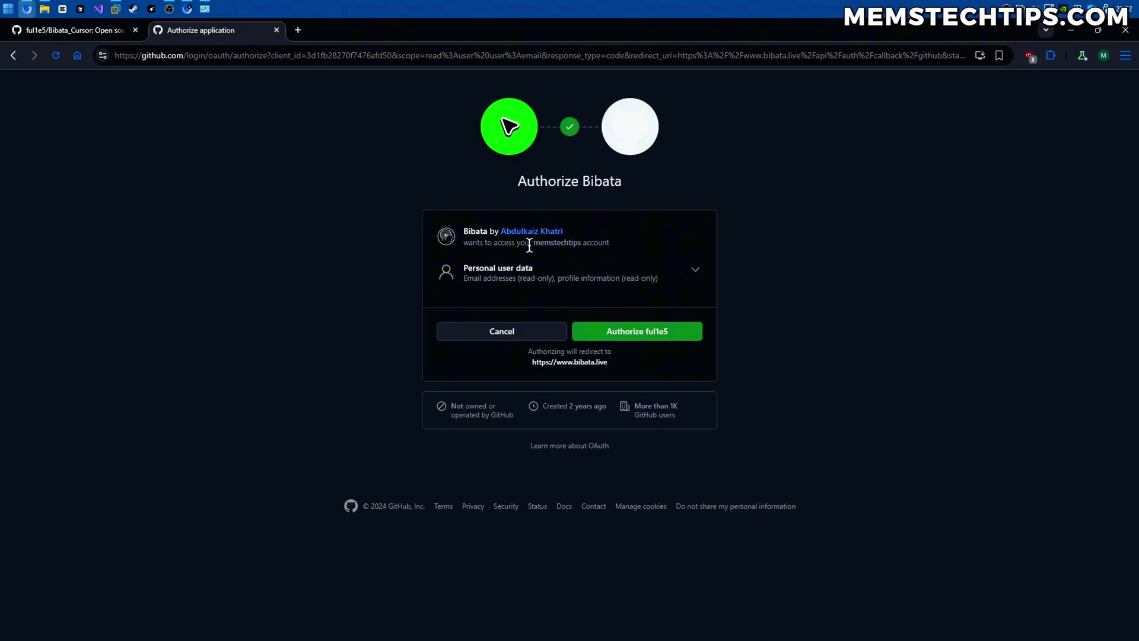
left_click(677, 333)
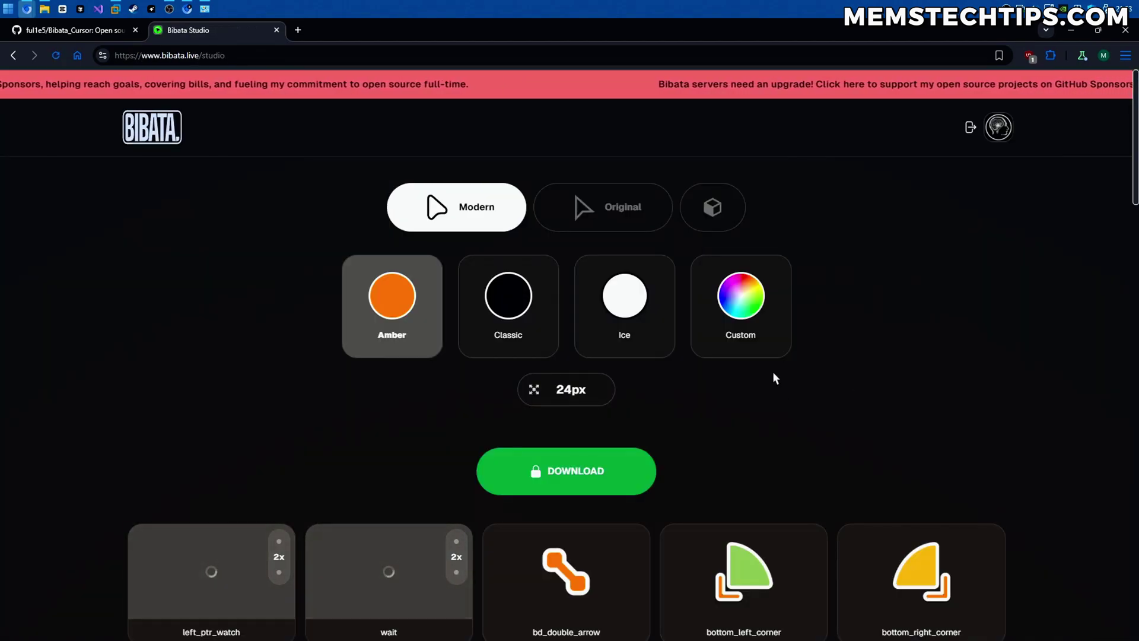
Select the Custom colour card and apply the yellow scheme to the Modern cursors.
left_click(743, 308)
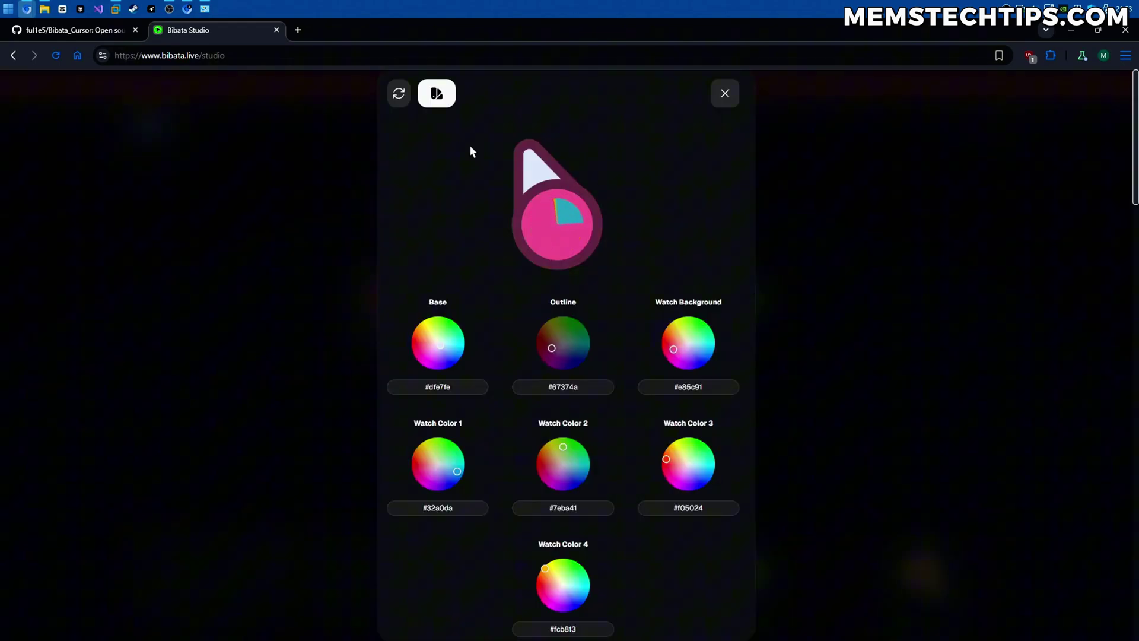
scroll(605, 534, "down", 1)
left_click(593, 617)
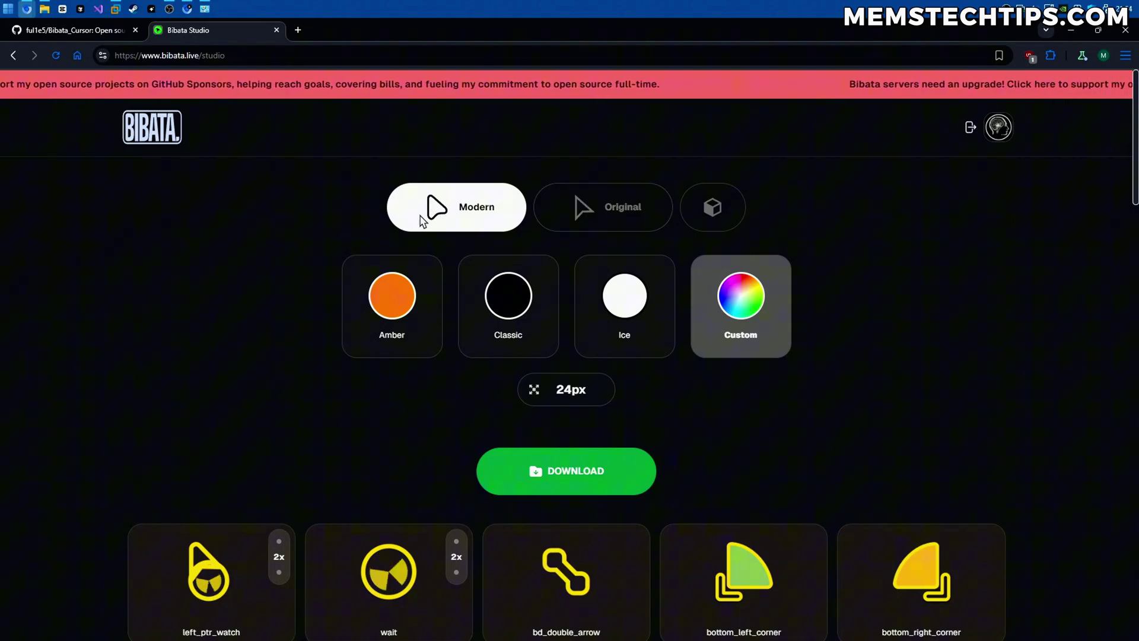
scroll(708, 361, "down", 3)
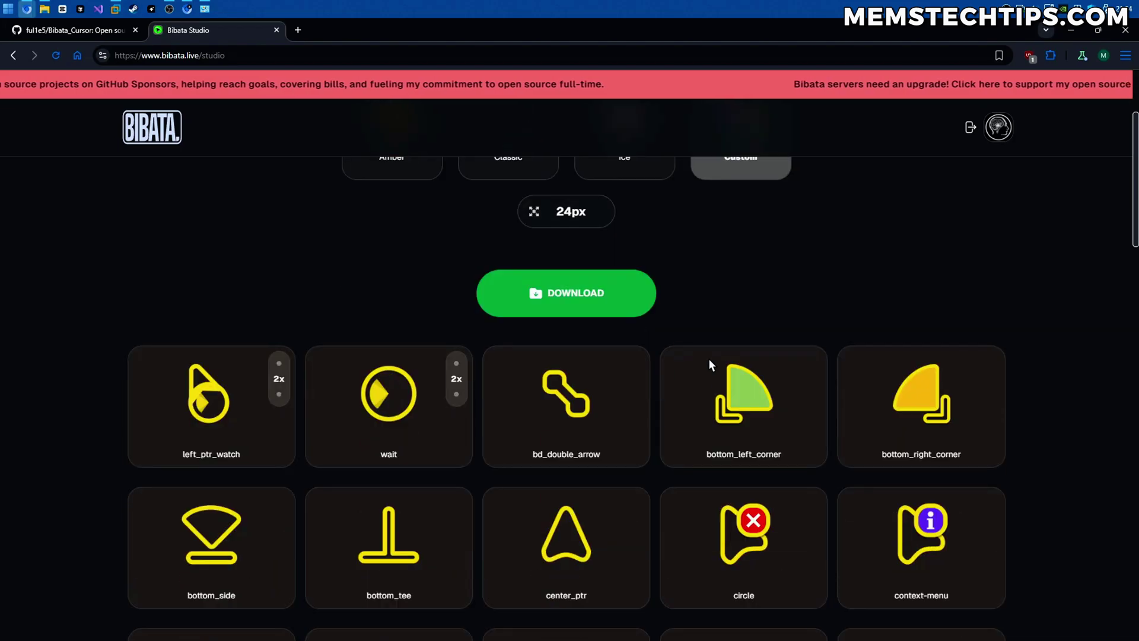
Download the yellow cursors as a Windows pack and extract the zip with 7-Zip.
left_click(628, 298)
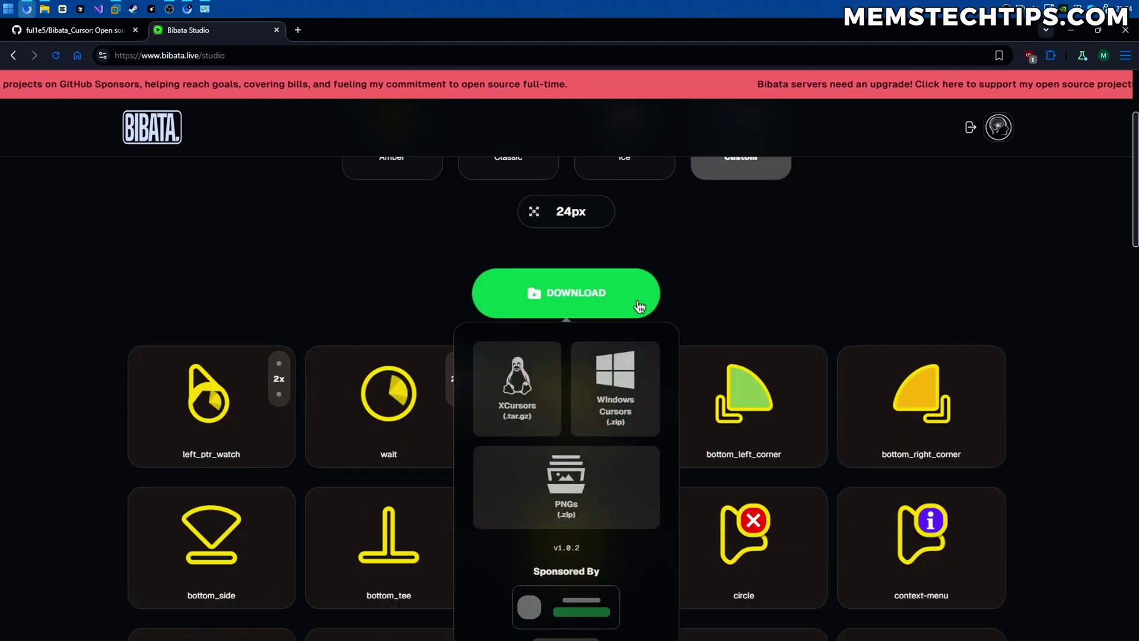
left_click(620, 373)
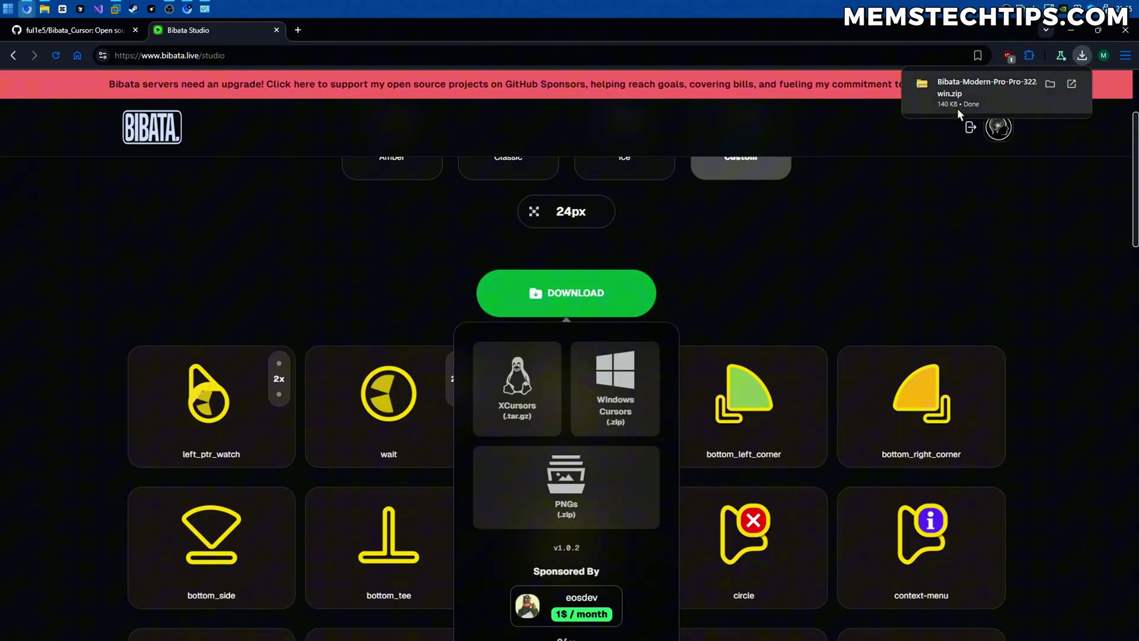
left_click(1050, 84)
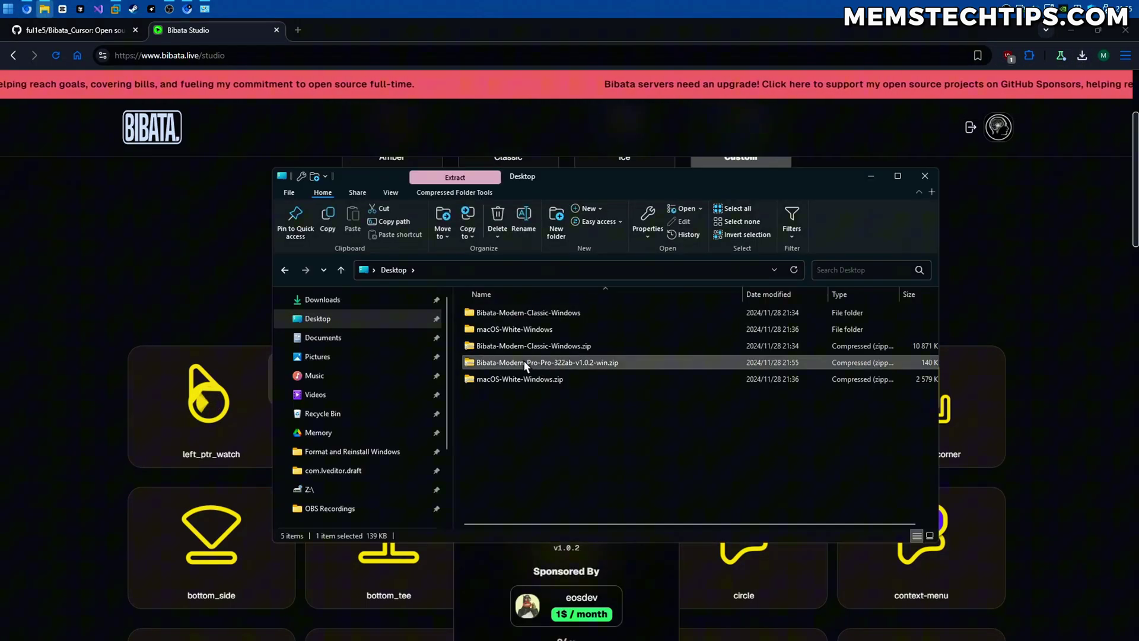
right_click(535, 364)
mouse_move(582, 470)
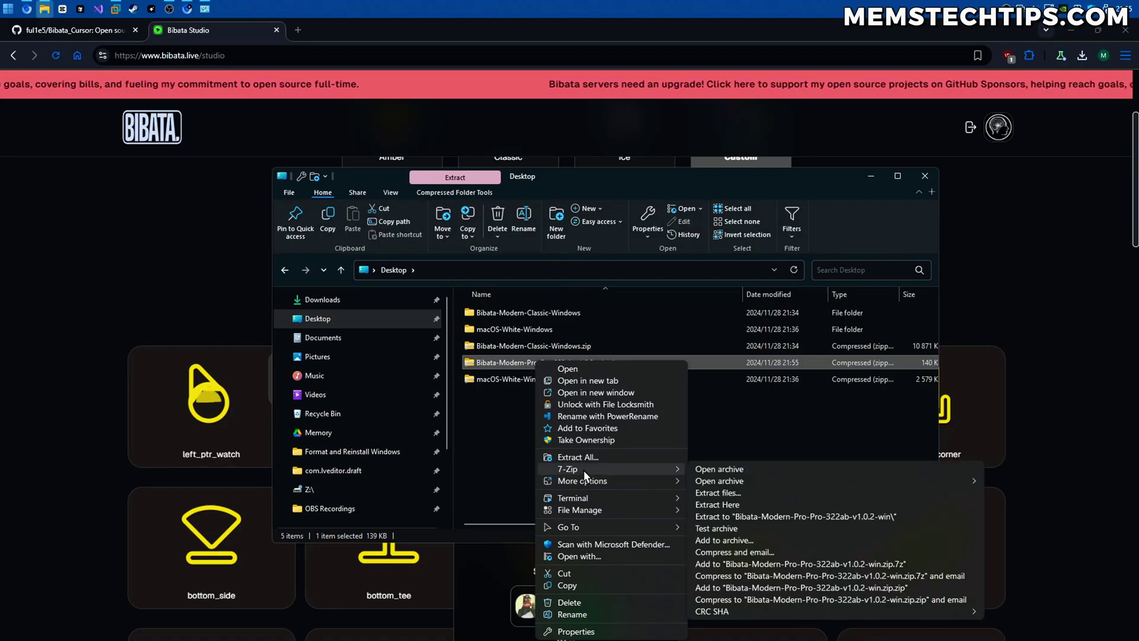
left_click(734, 515)
Install the Bibata-Modern-Pro-Pro-322ab-v1.0.2-win scheme from install.inf and accept it in Mouse Properties.
double_click(511, 325)
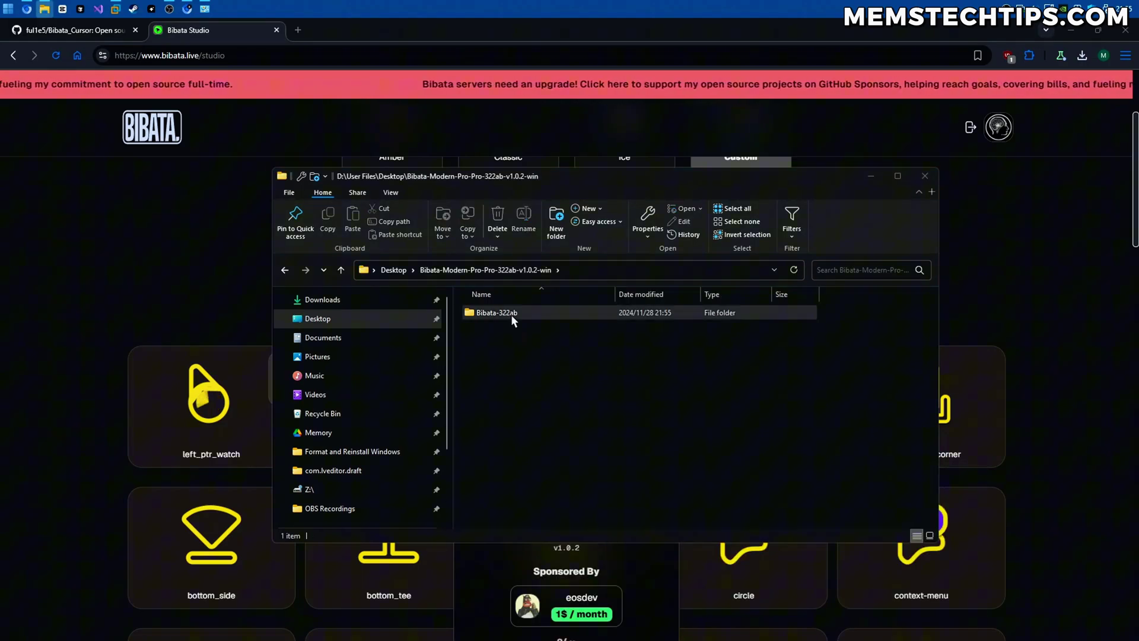
double_click(510, 315)
double_click(511, 314)
left_click(505, 462)
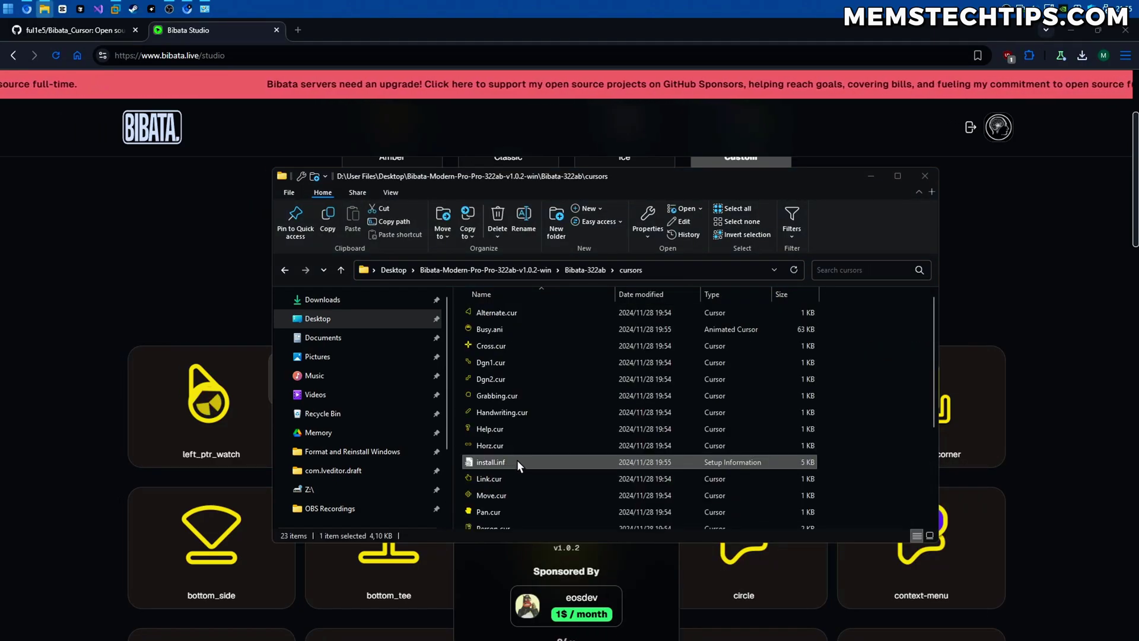
right_click(517, 460)
left_click(588, 226)
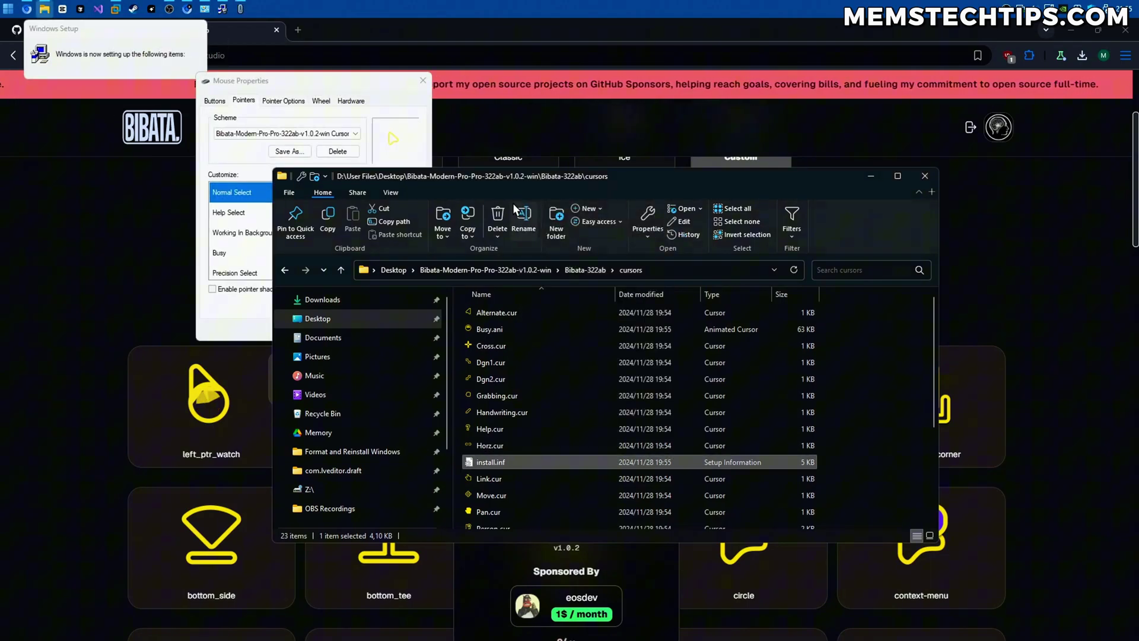
left_click_drag(314, 88, 546, 145)
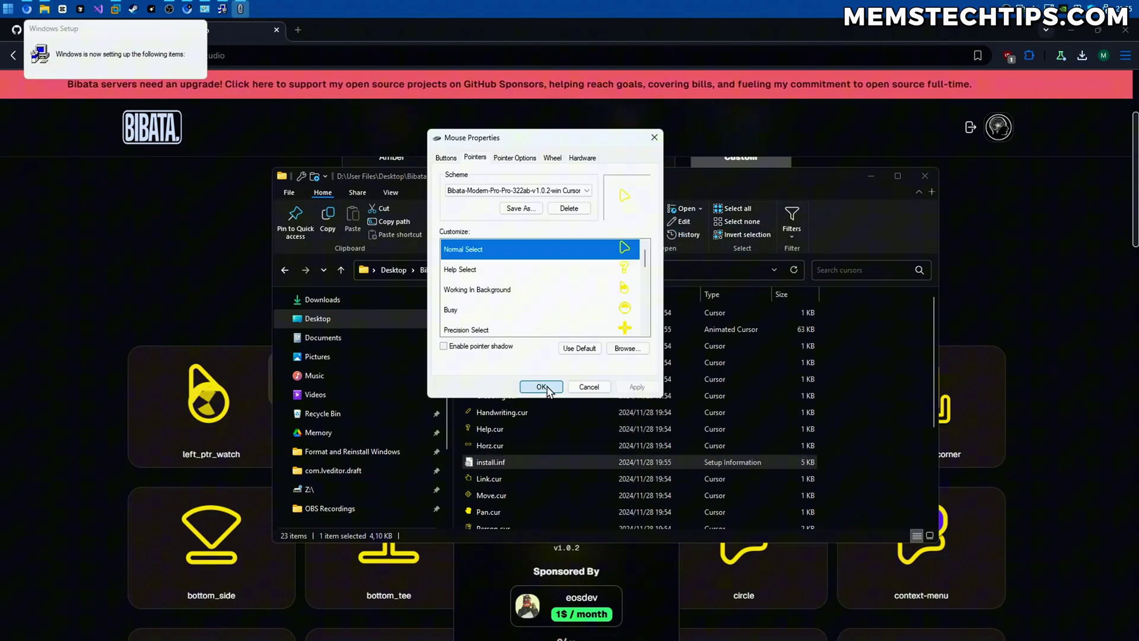
left_click(544, 386)
left_click(617, 374)
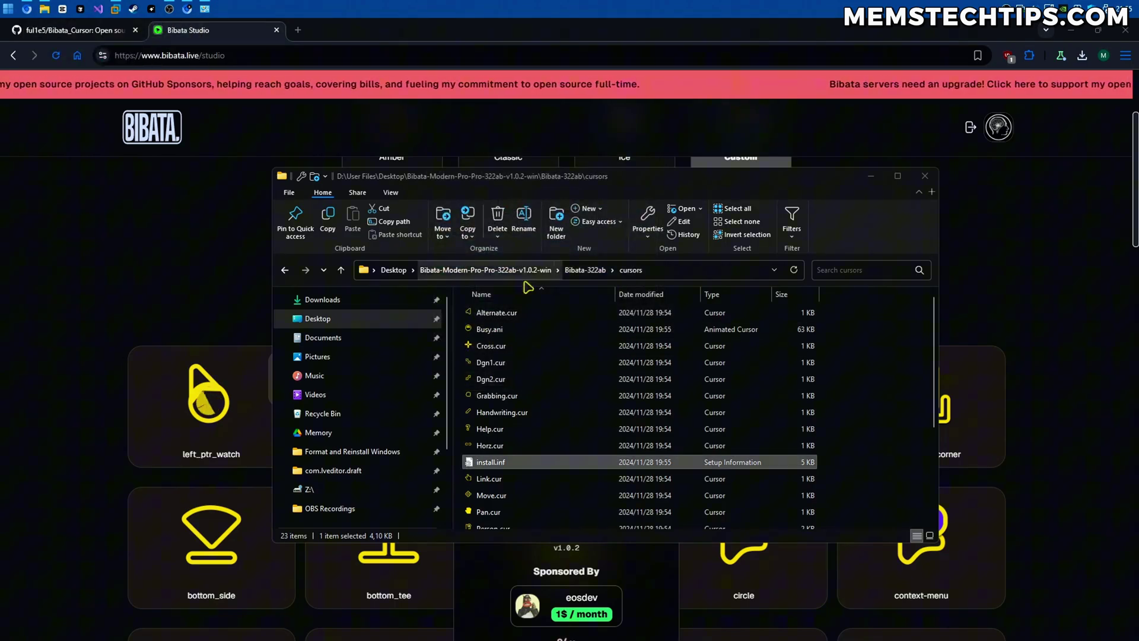
Minimize File Explorer and bring the Bibata Studio page back into view.
left_click(870, 176)
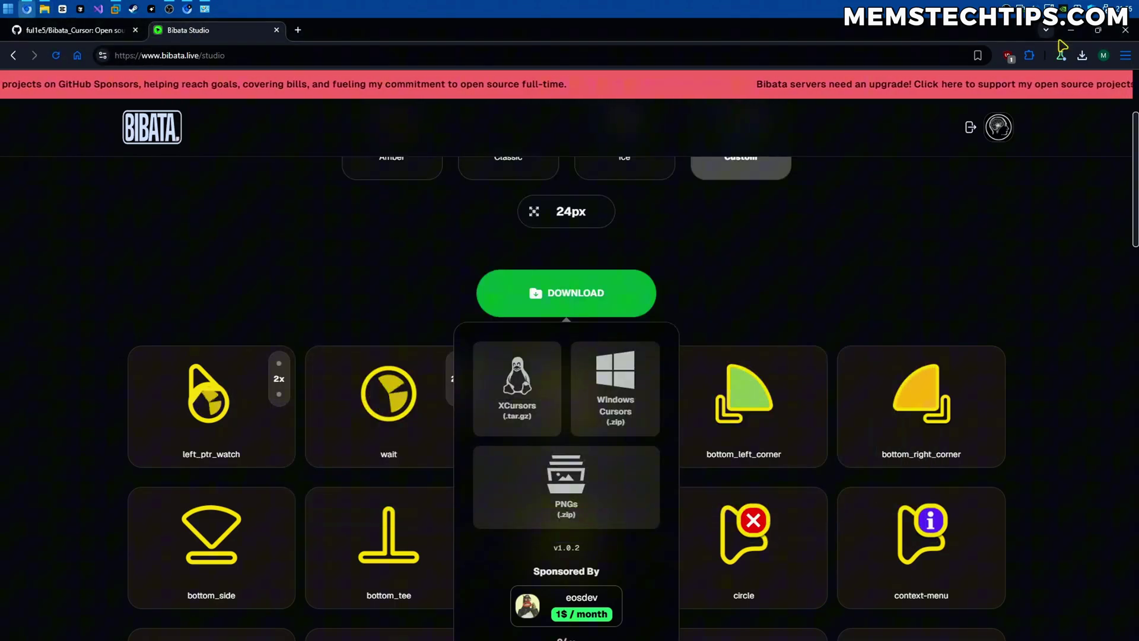
key("super+d")
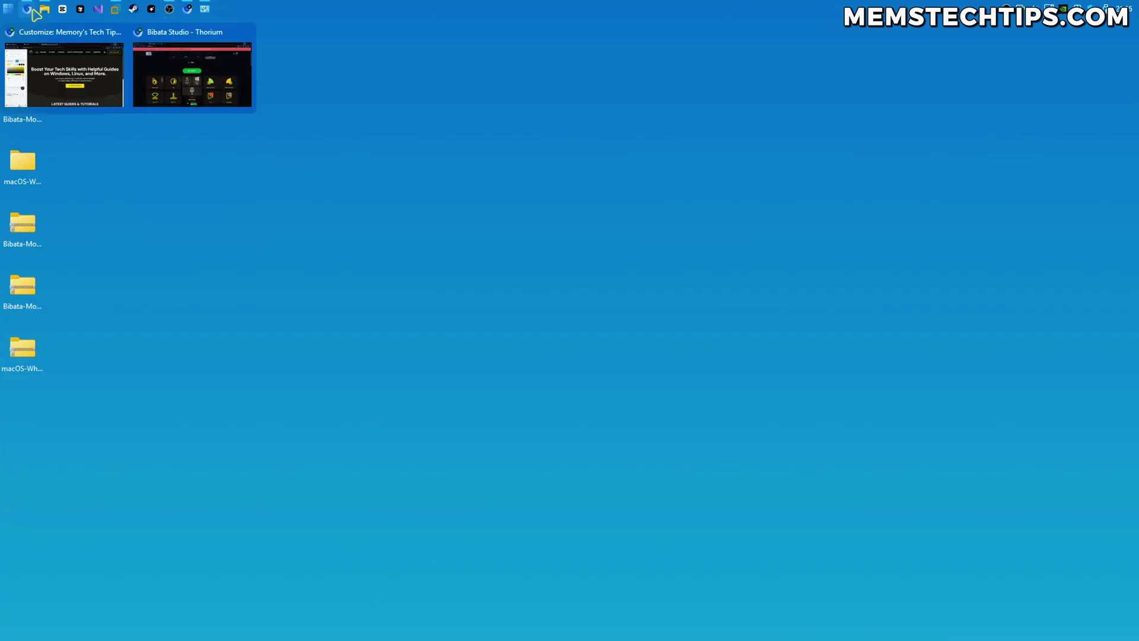
left_click(200, 90)
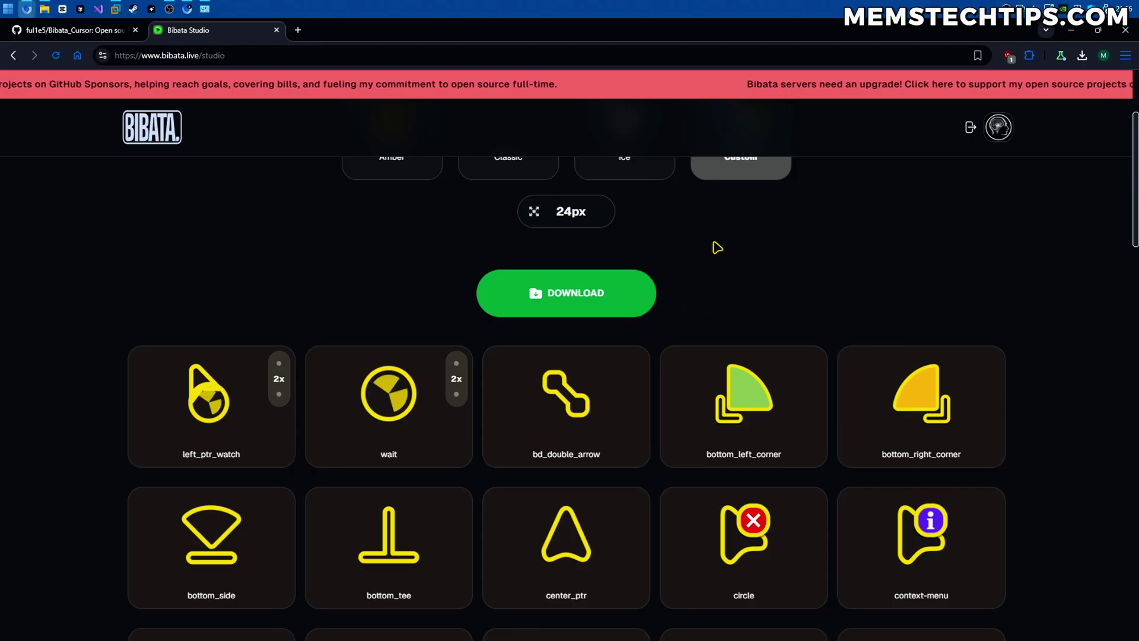
scroll(730, 297, "up", 2)
Reopen the Custom colour editor and clear the Base colour value.
left_click(722, 293)
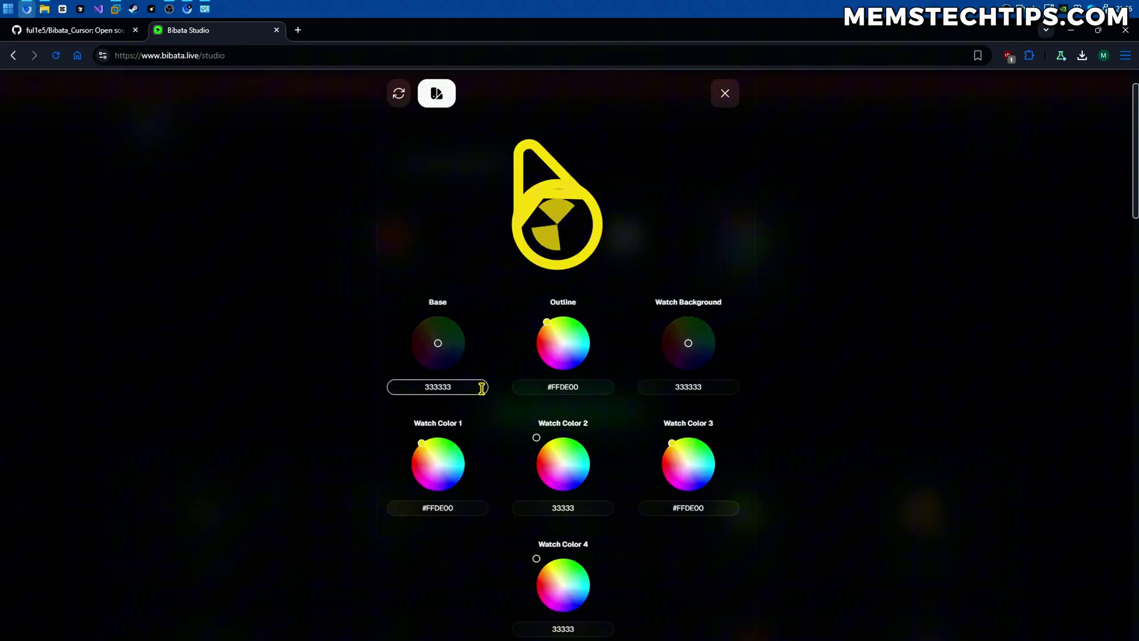
left_click(813, 273)
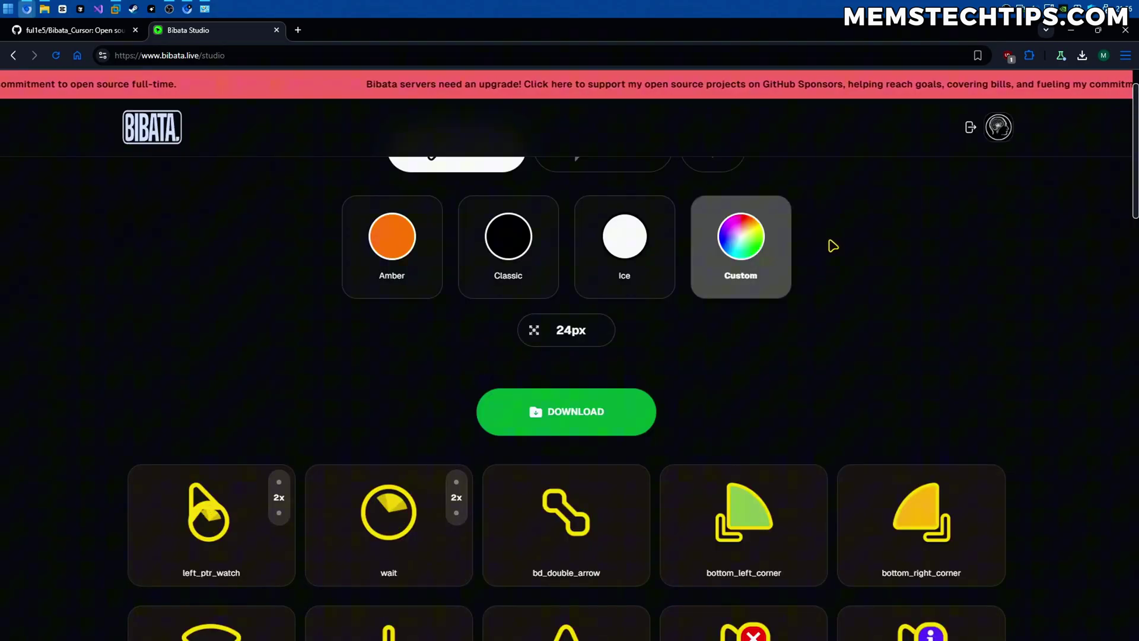
left_click(742, 303)
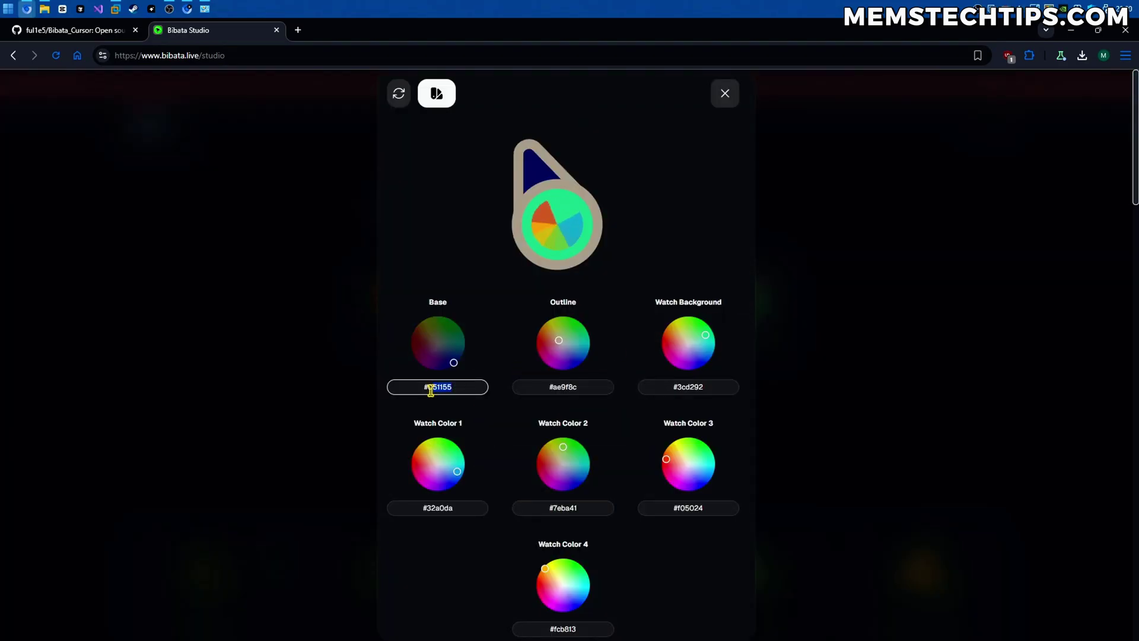
key("BackSpace")
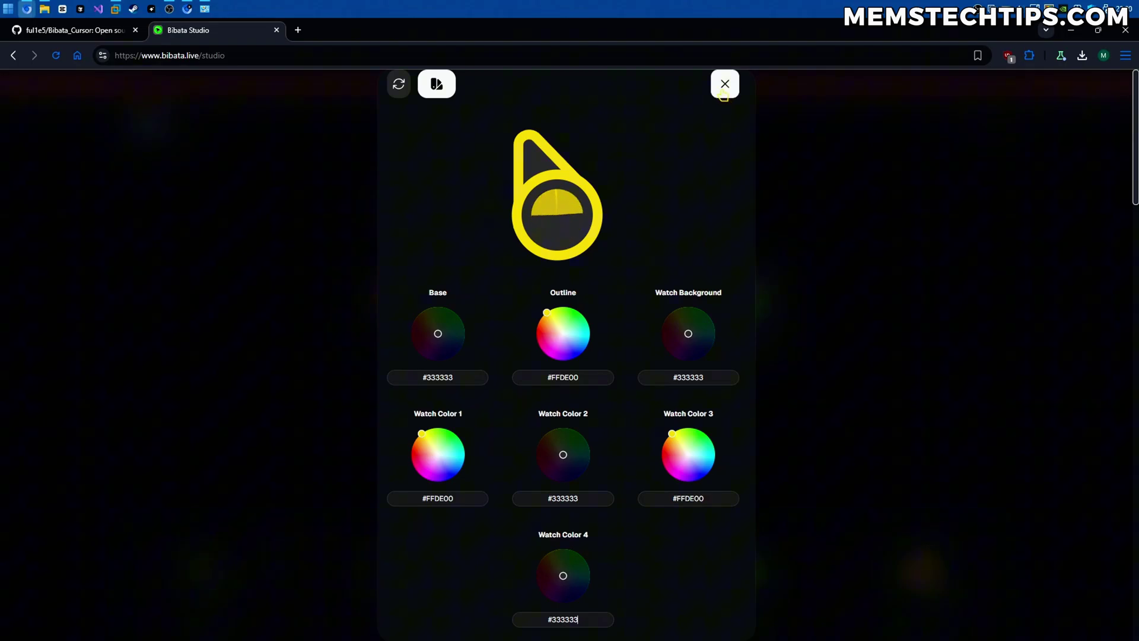
Apply the dark-gray/yellow colours, download the Windows pack and install Bibata-Modern-Pro-Pro-057c3 from install.inf.
scroll(593, 416, "down", 1)
left_click(580, 618)
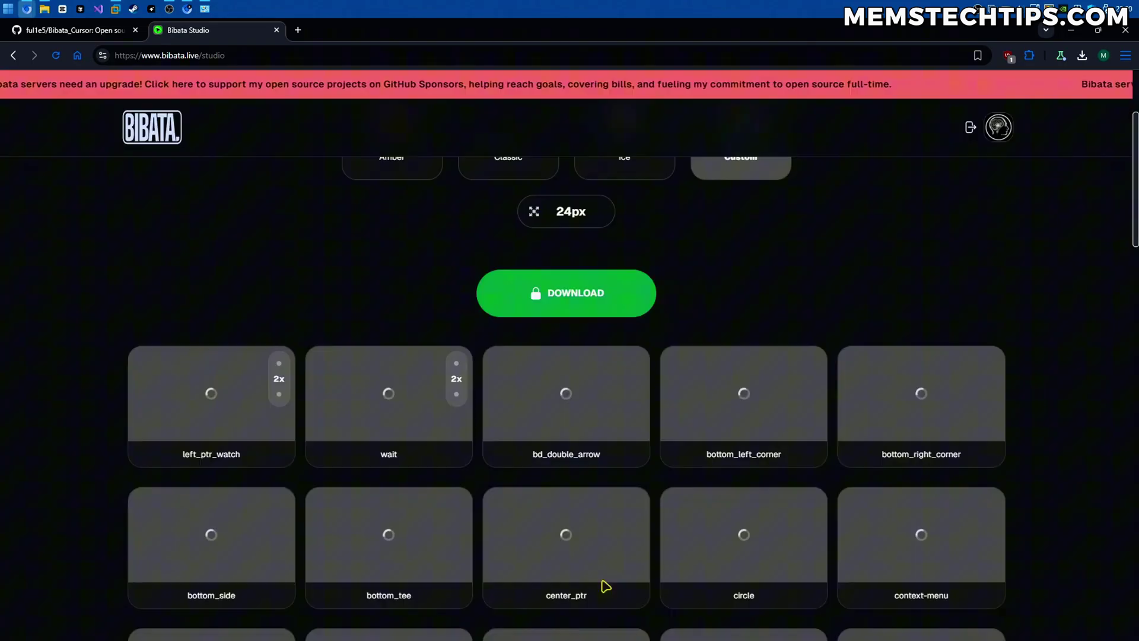
left_click(617, 303)
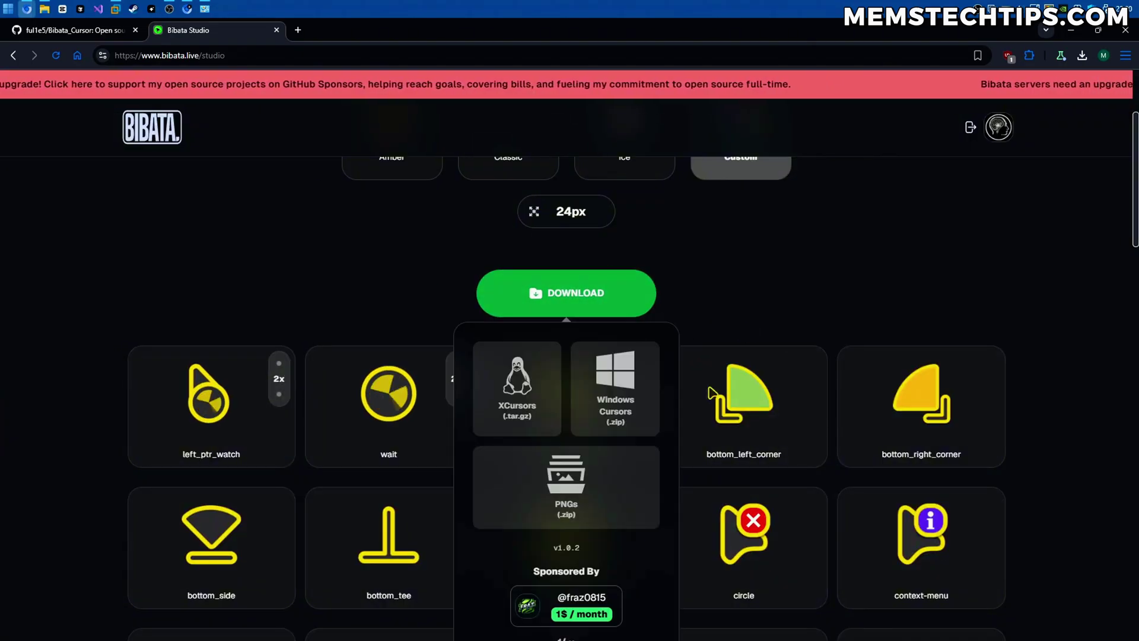
left_click(612, 380)
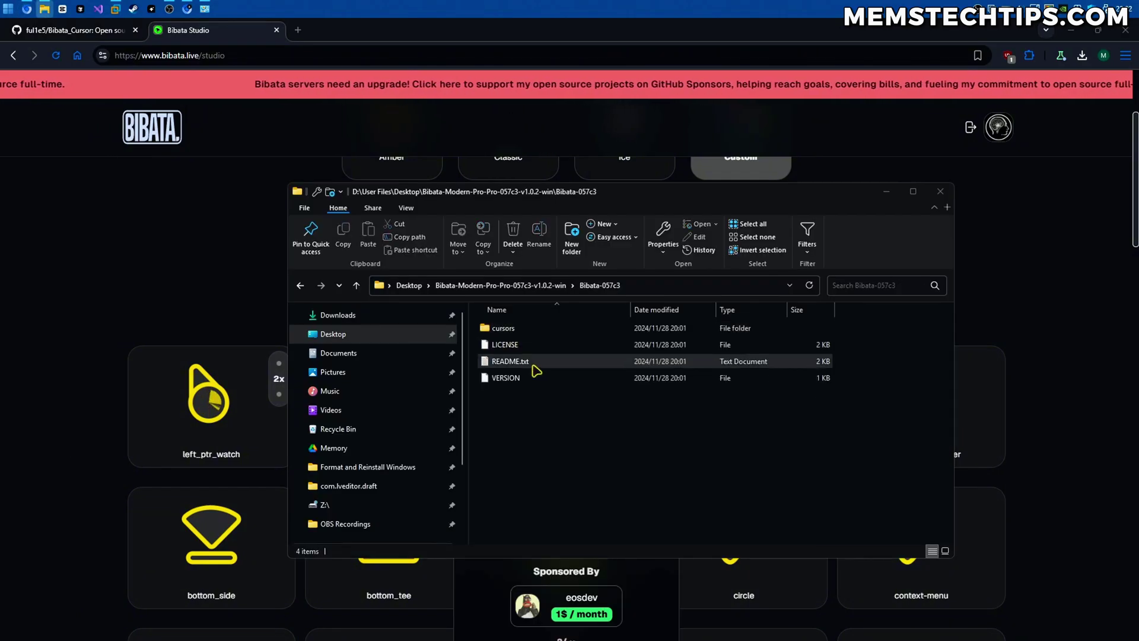
double_click(504, 328)
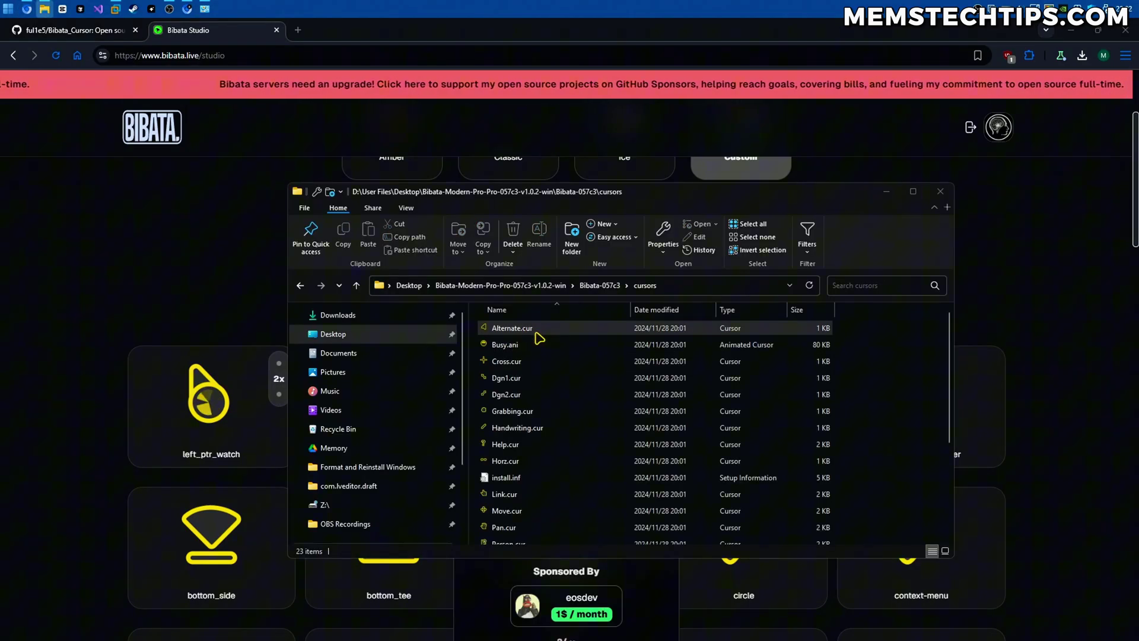
right_click(530, 477)
left_click(568, 238)
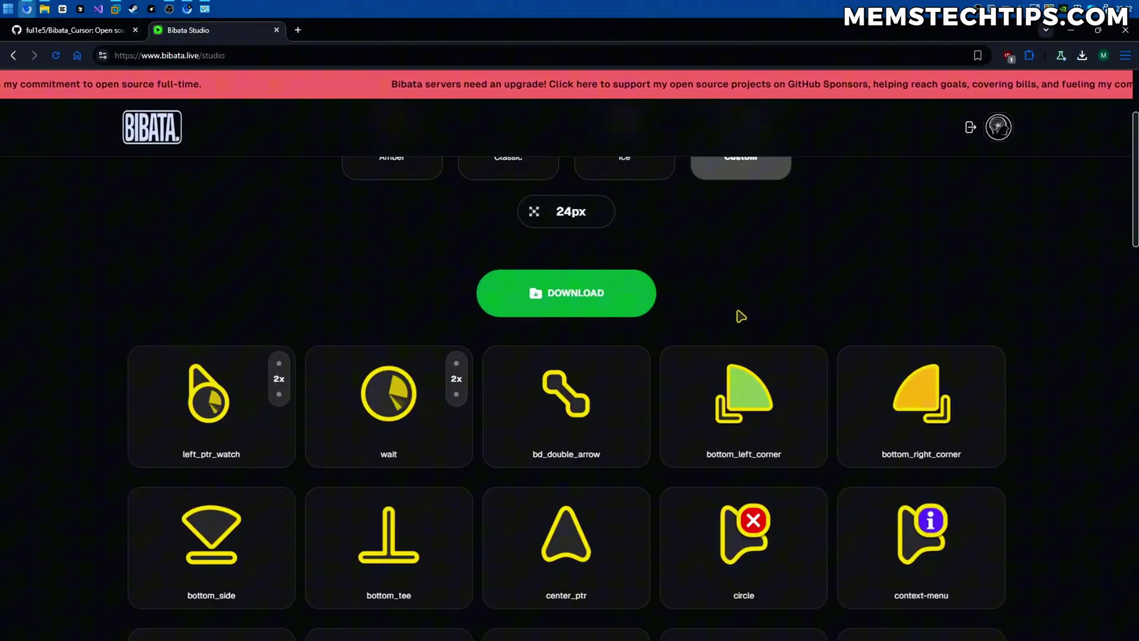
Set Base and Watch Background to white #ffffff, keeping the #FFDE00 outline, and apply.
scroll(796, 332, "up", 3)
left_click(742, 305)
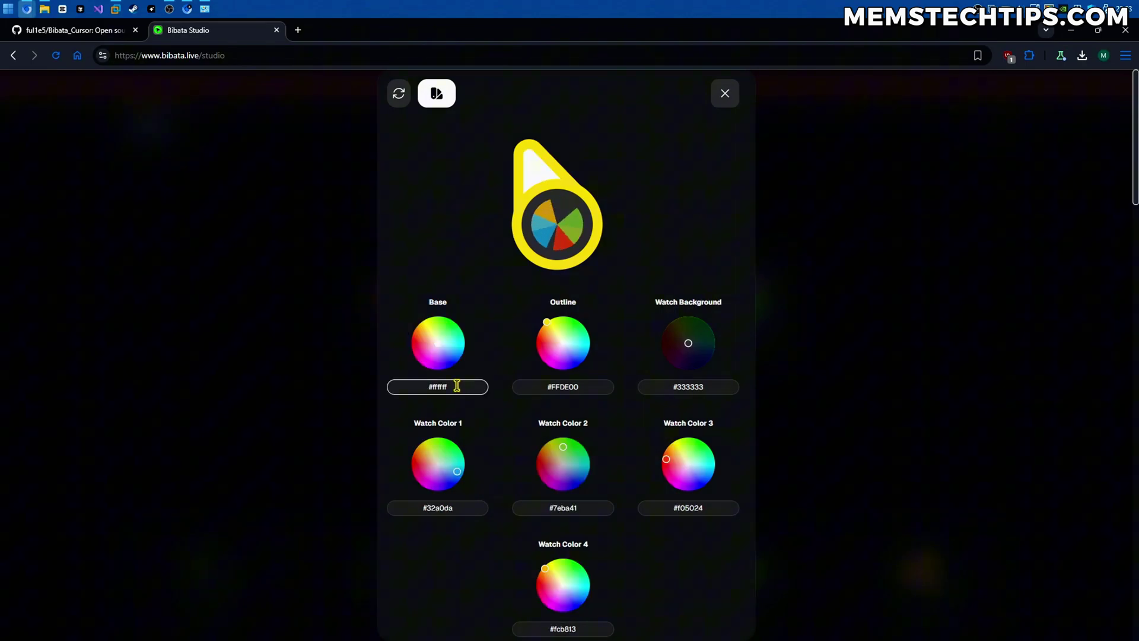
left_click_drag(457, 383, 387, 385)
left_click_drag(719, 388, 623, 389)
type("#ffffff")
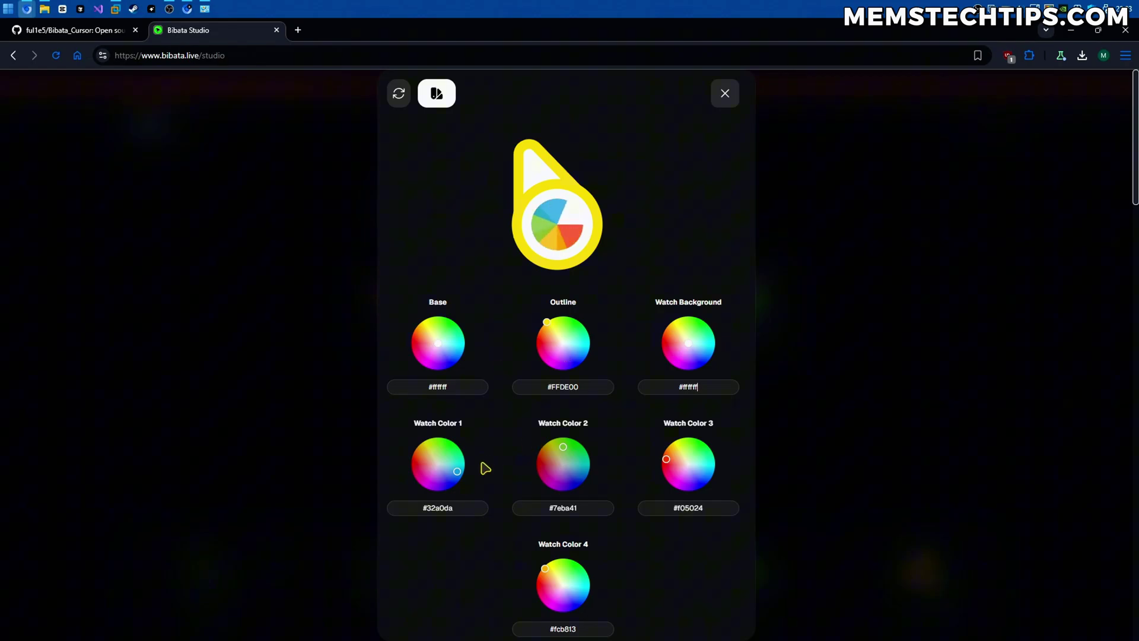
scroll(522, 534, "down", 1)
left_click(582, 623)
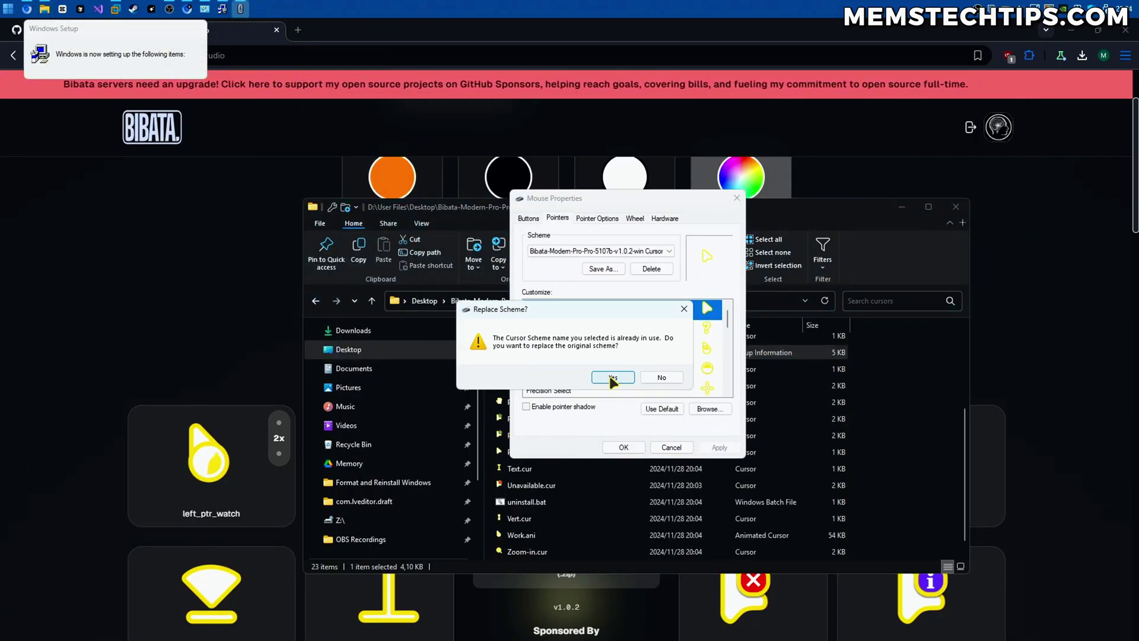
Confirm replacing the cursor scheme with the white/yellow set and refresh the desktop.
left_click(609, 378)
scroll(609, 378, "up", 2)
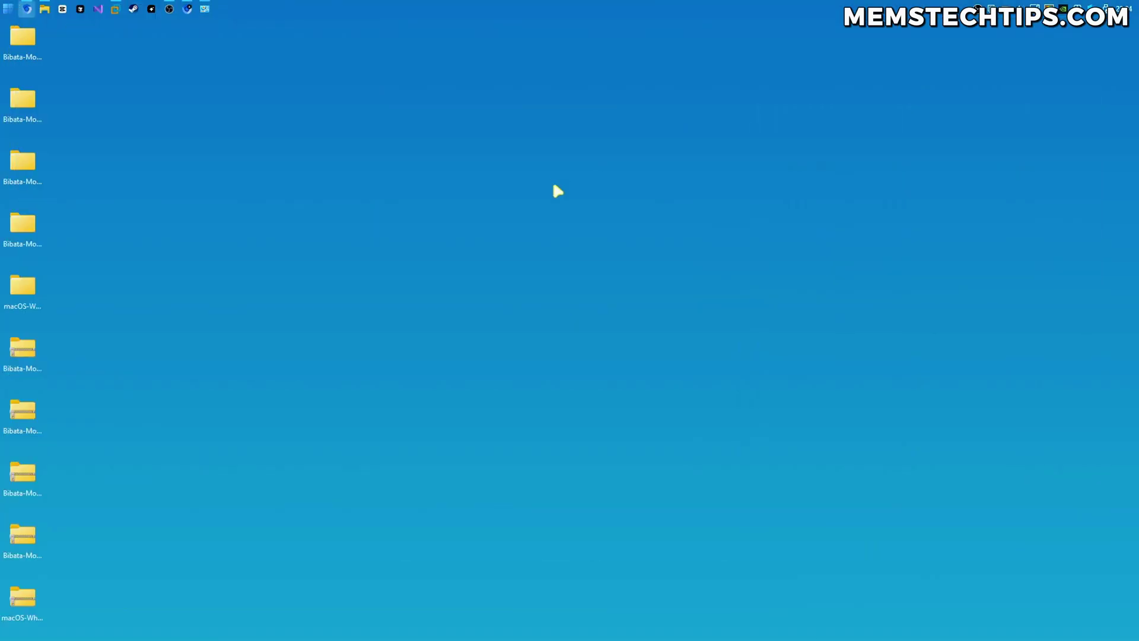
right_click(497, 191)
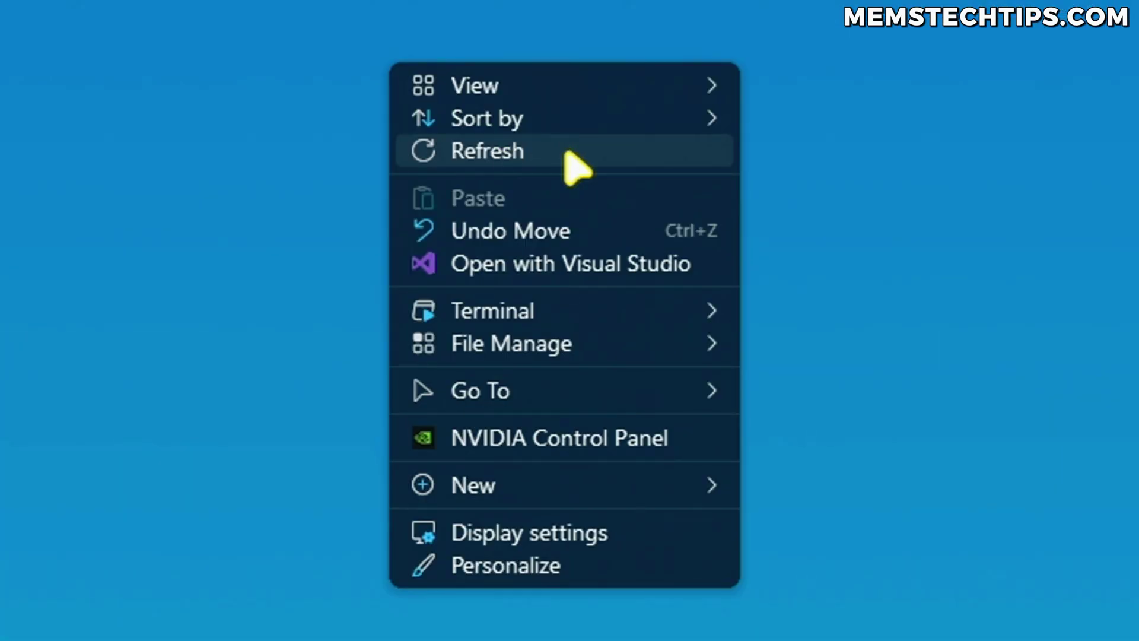
left_click(568, 156)
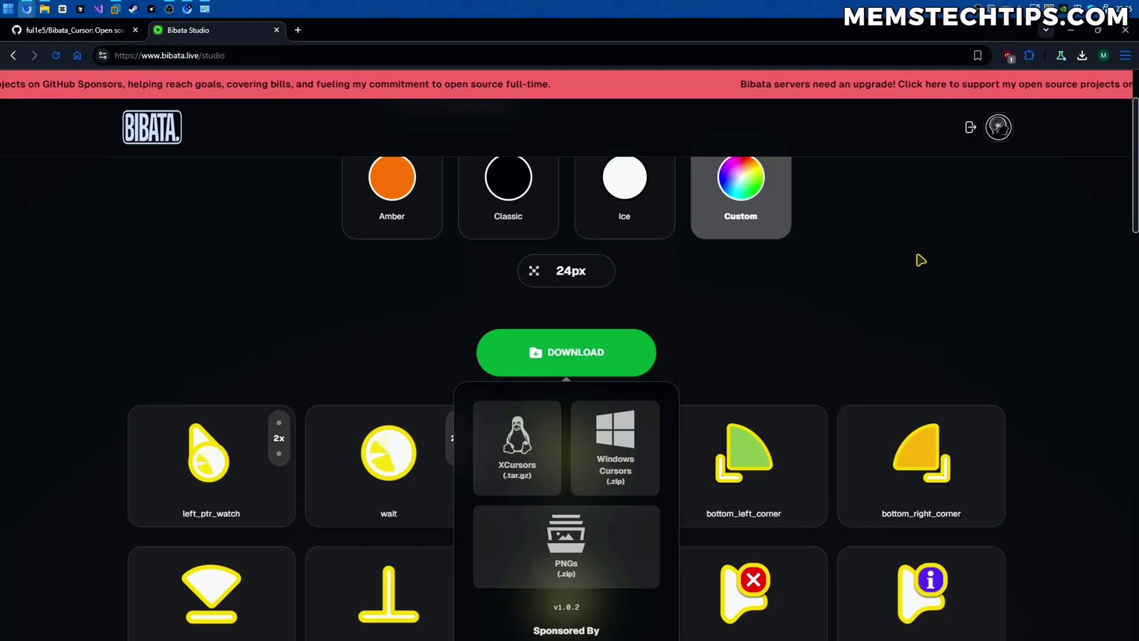
left_click(783, 287)
Scroll through the white/yellow cursor previews, then return to the Bibata_Cursor README's Amber preview.
scroll(846, 266, "up", 2)
scroll(846, 266, "down", 2)
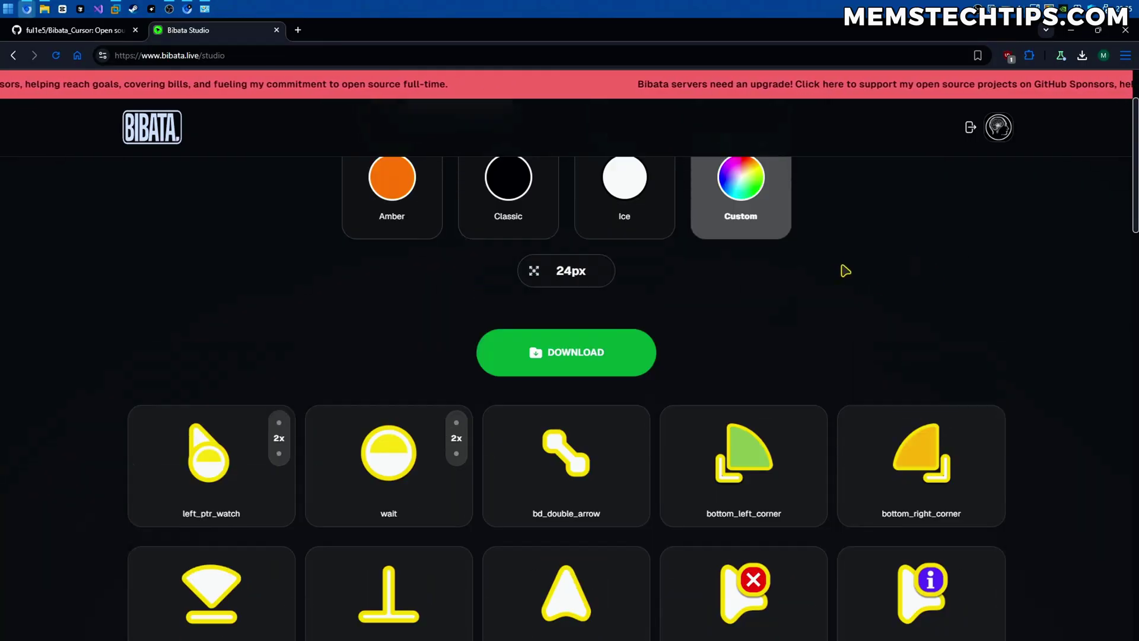
scroll(846, 265, "up", 2)
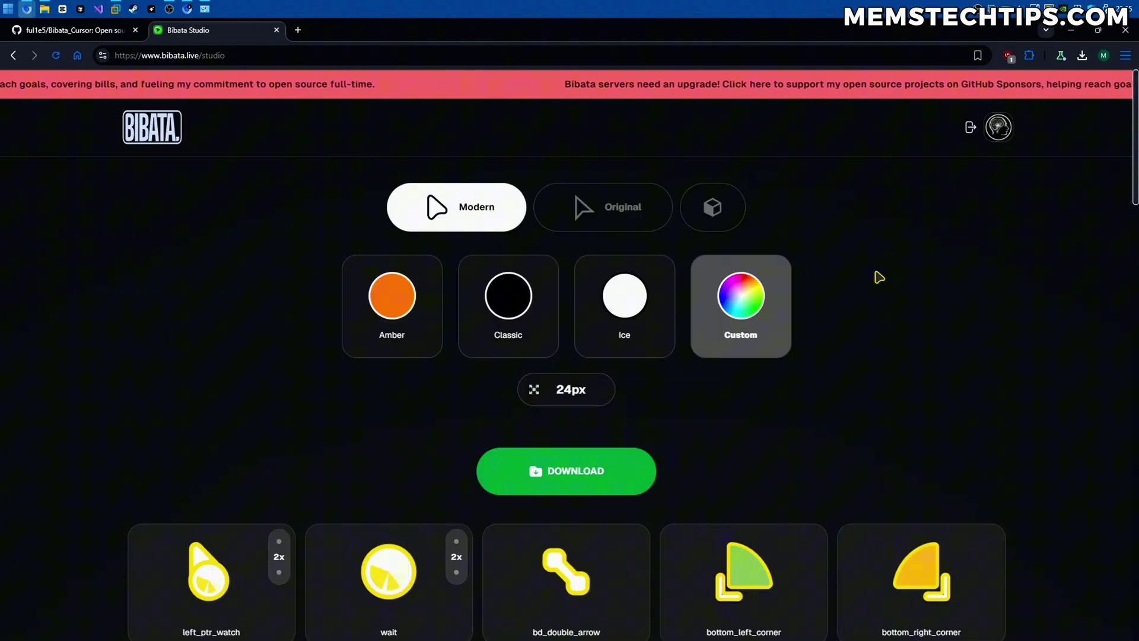
scroll(878, 274, "down", 5)
scroll(845, 225, "up", 5)
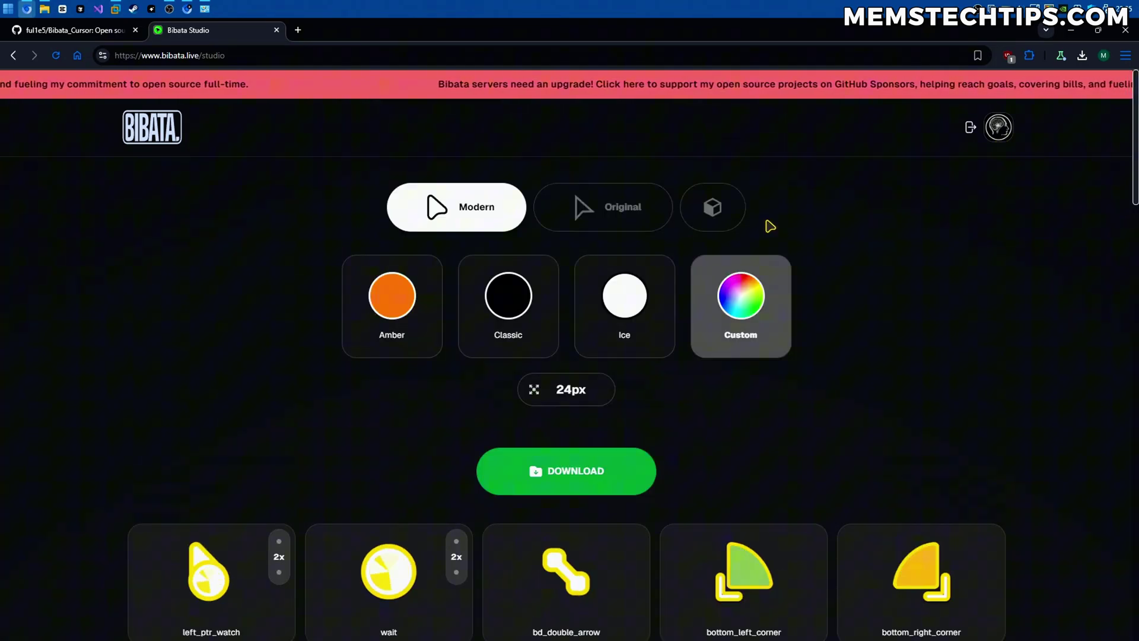
scroll(917, 396, "down", 2)
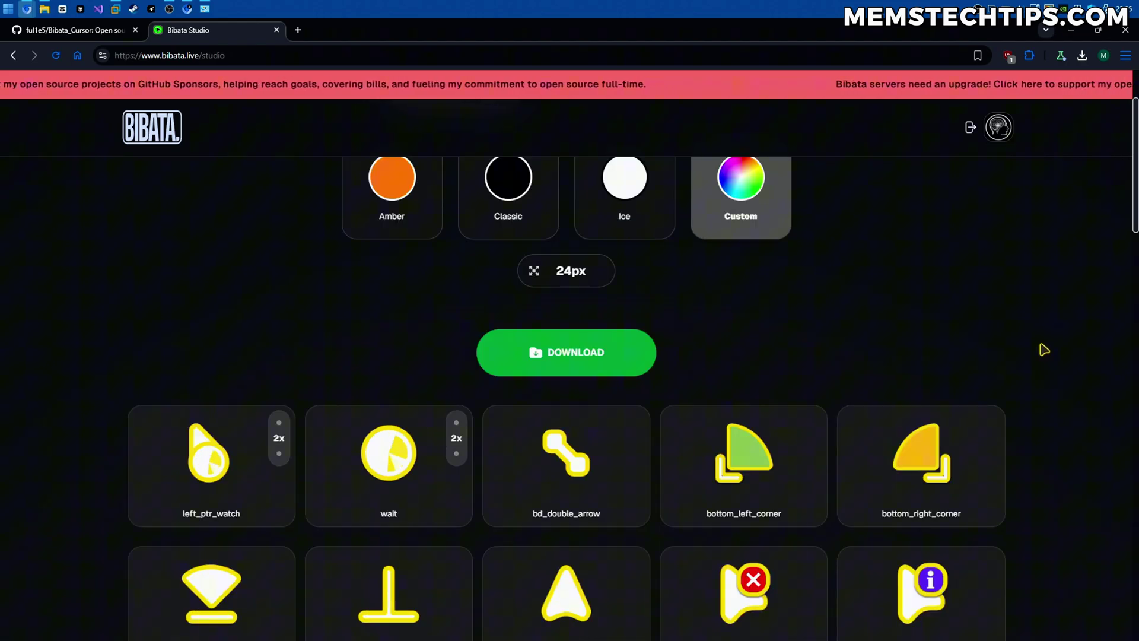
scroll(1019, 343, "down", 1)
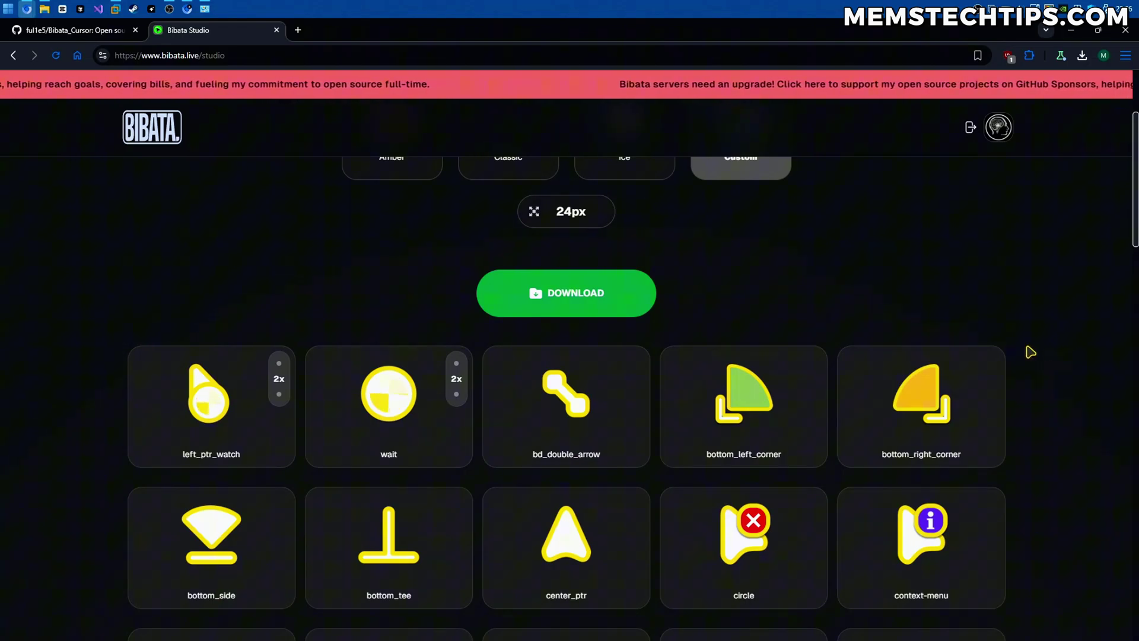
scroll(1028, 352, "up", 3)
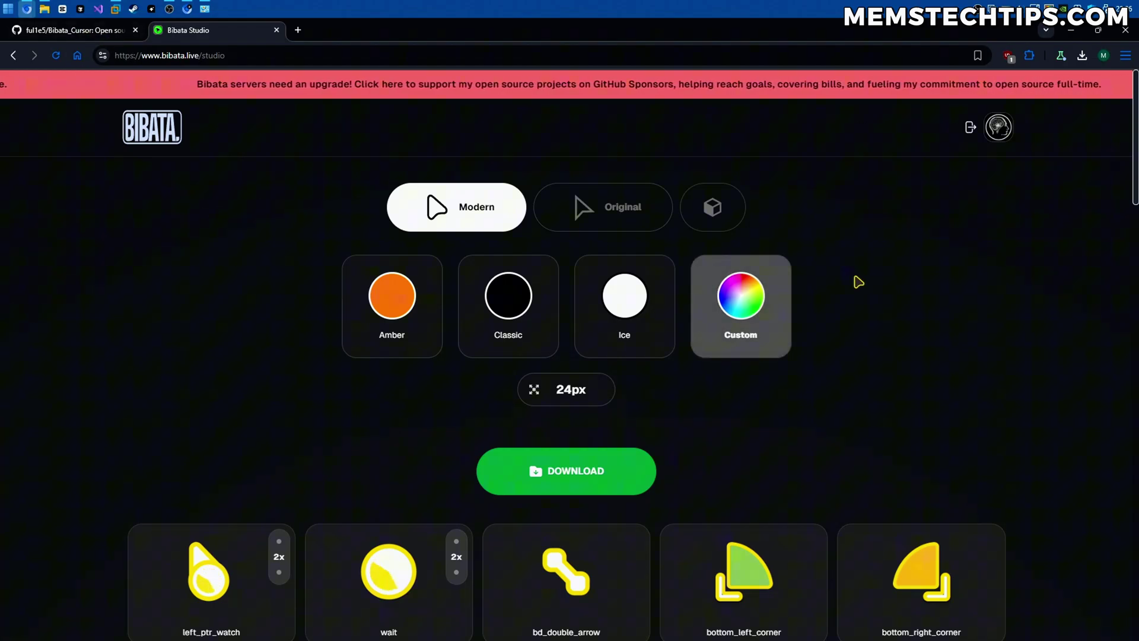
key("ctrl+shift+Tab")
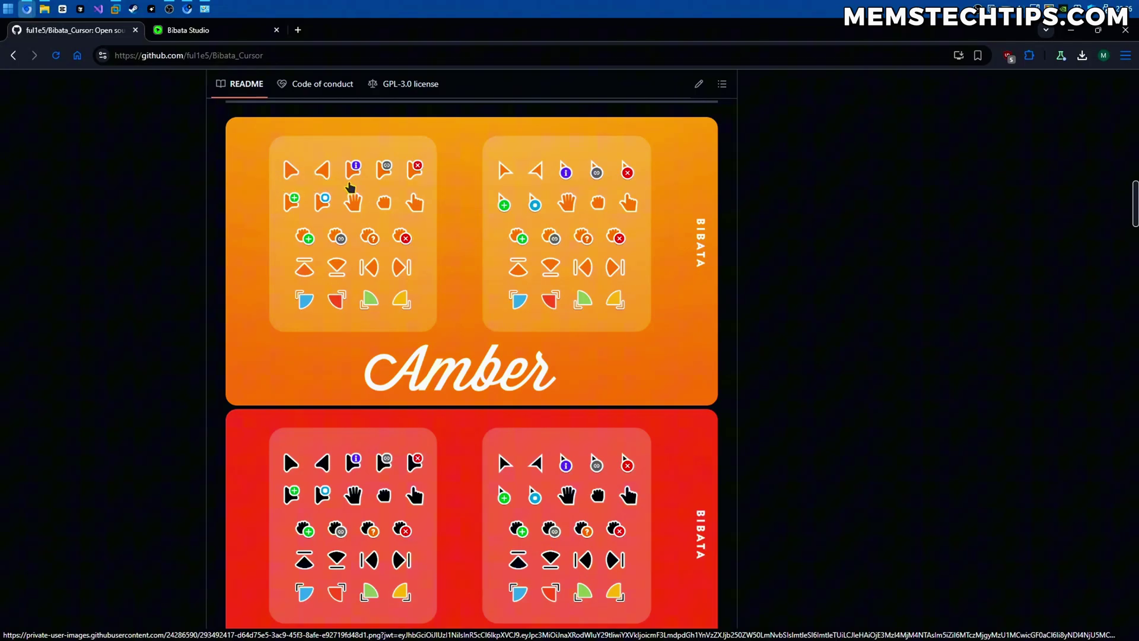
Look over the README's Amber and Classic previews, then go back to the Bibata Studio tab.
scroll(451, 222, "down", 7)
scroll(534, 263, "up", 20)
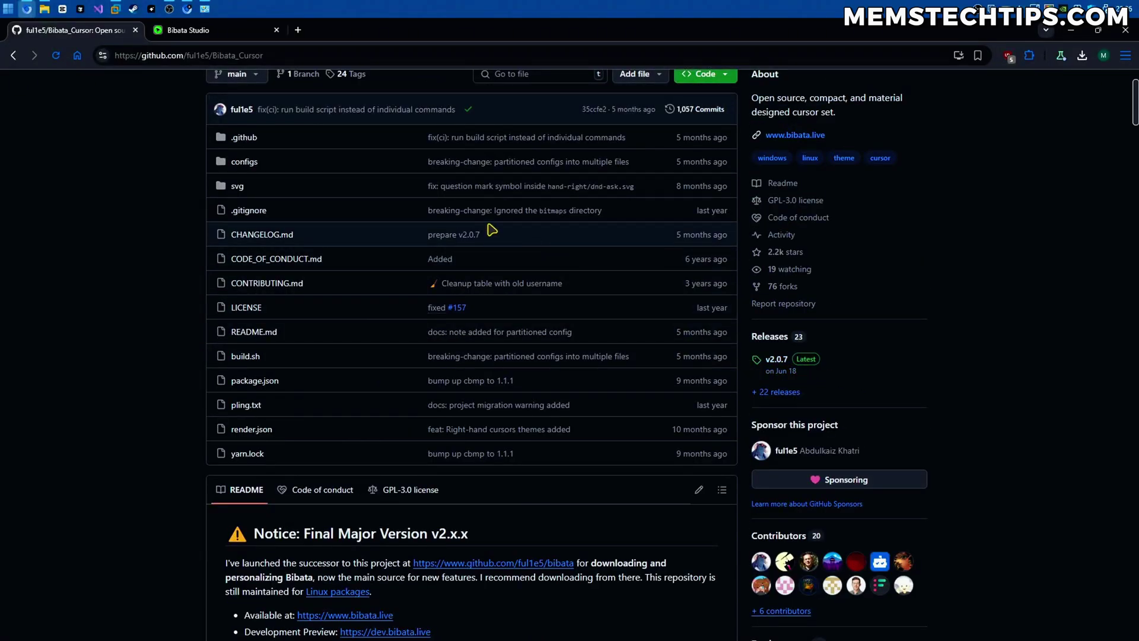
left_click(232, 33)
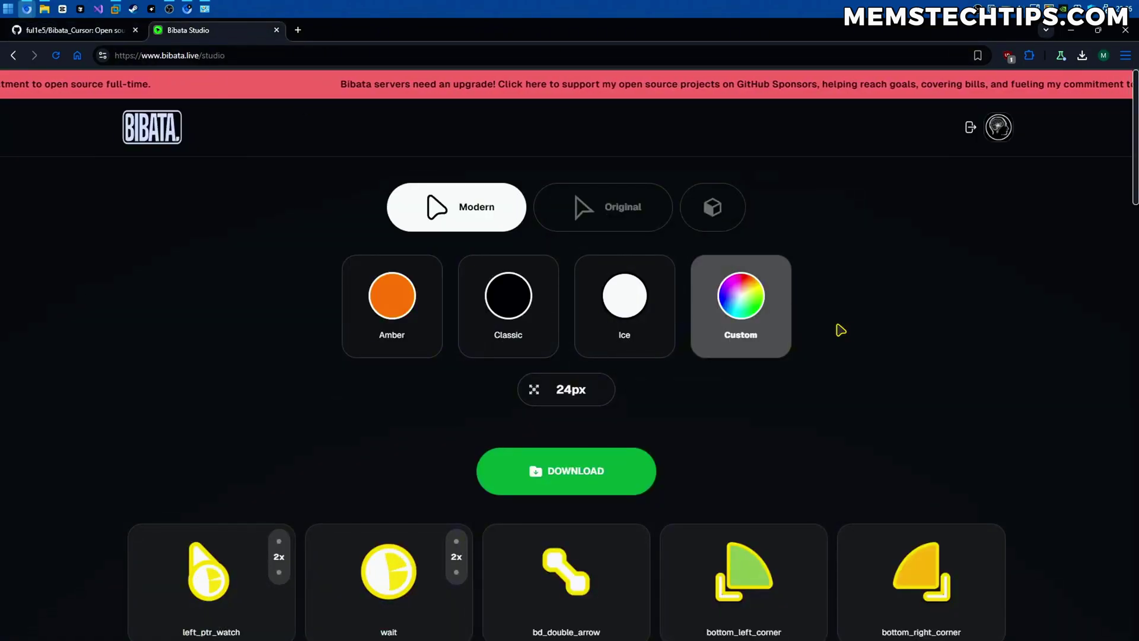
left_click(751, 339)
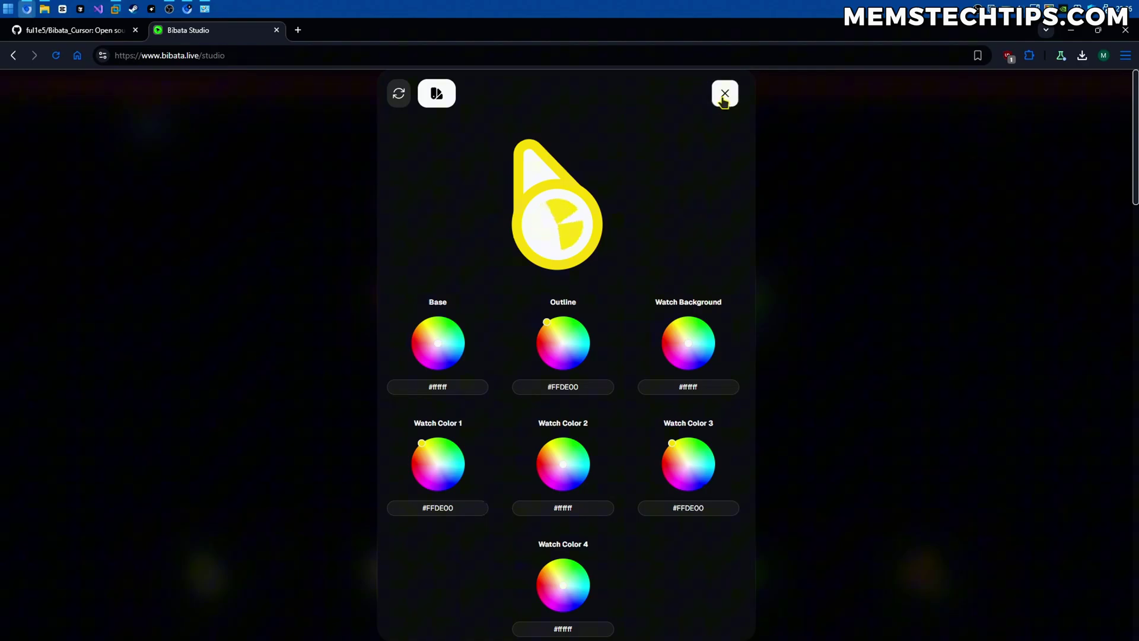
left_click(725, 93)
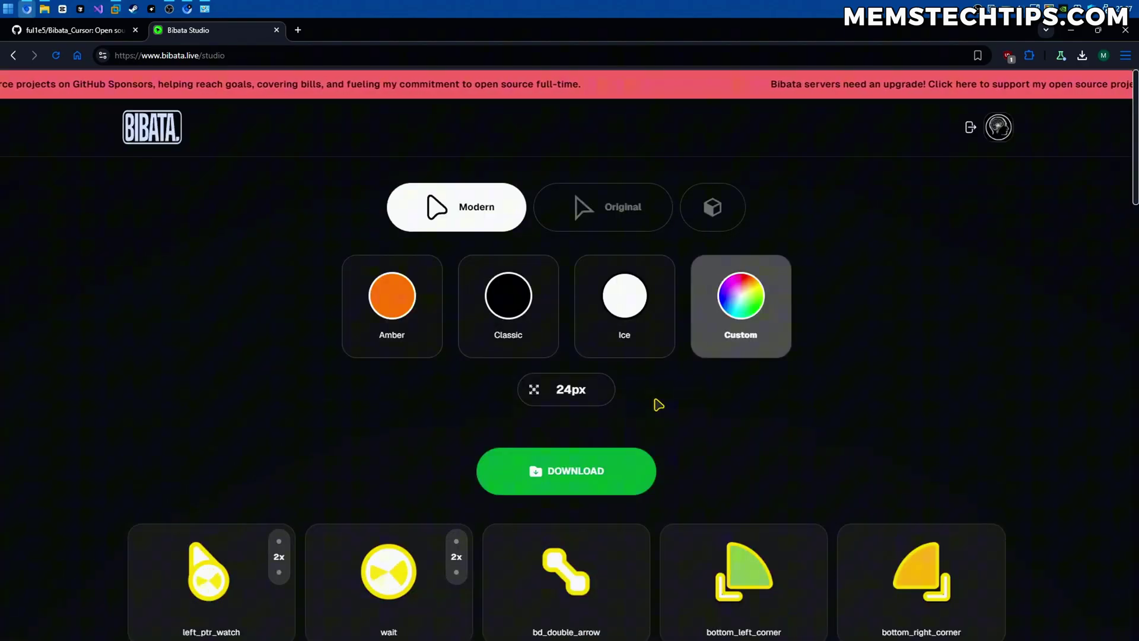